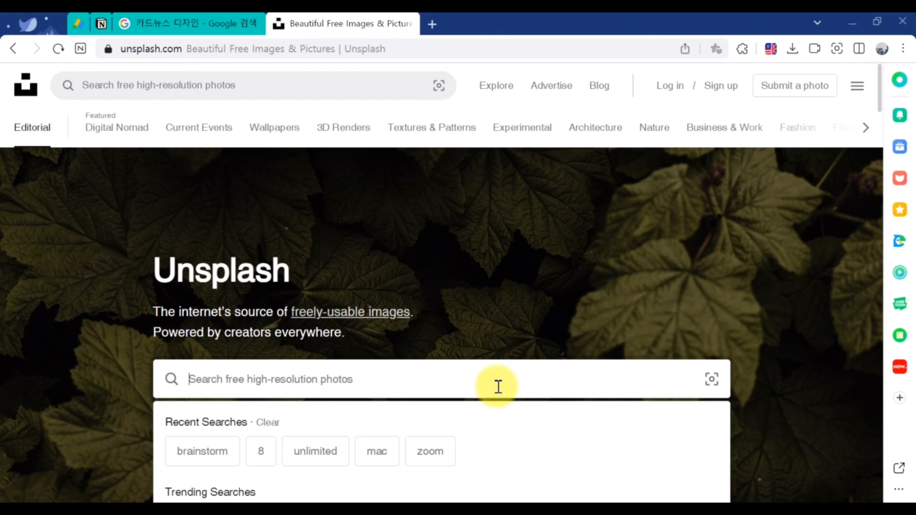
# Step: Search Unsplash for "writing" photos
pyautogui.write('s')
pyautogui.press('BackSpace')
pyautogui.write('wir')
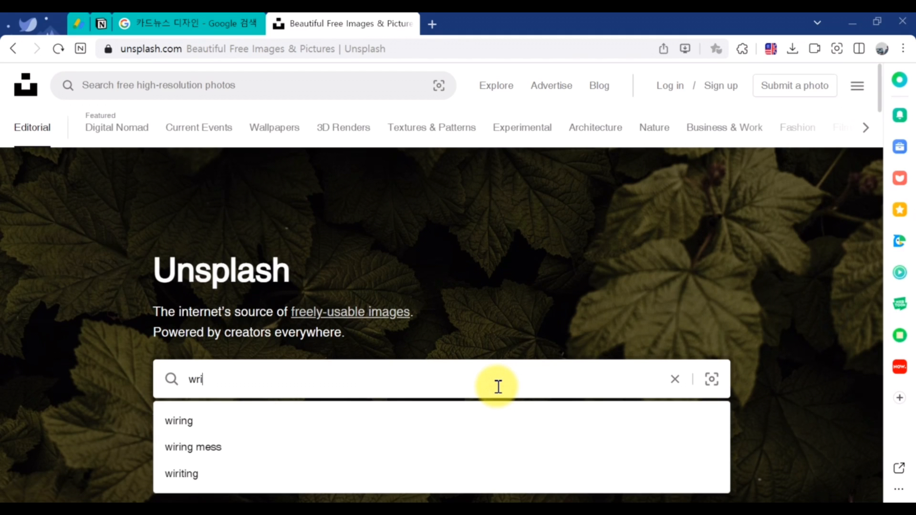
pyautogui.write('ting')
pyautogui.press('Return')
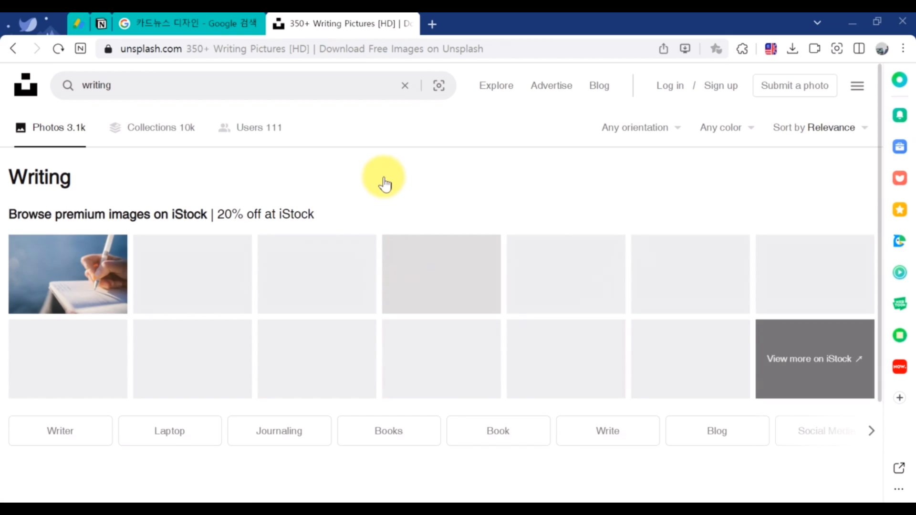
# Step: Browse the writing photos and open the one with hands resting on an open white notebook
pyautogui.scroll(-5, 389, 184)
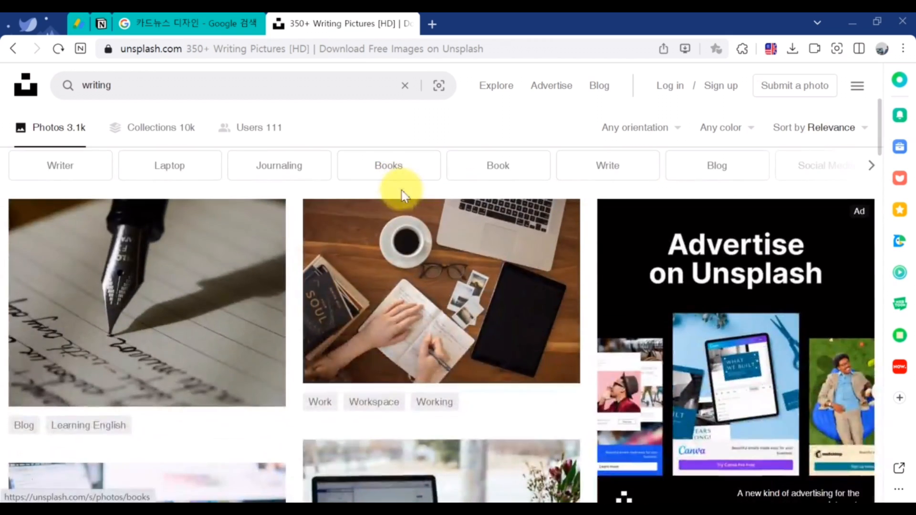
pyautogui.scroll(-8, 483, 272)
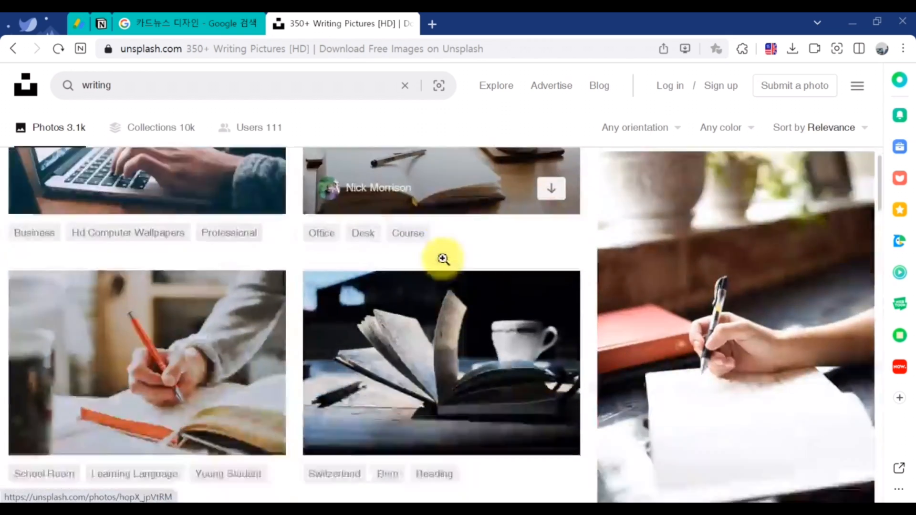
pyautogui.scroll(-10, 444, 259)
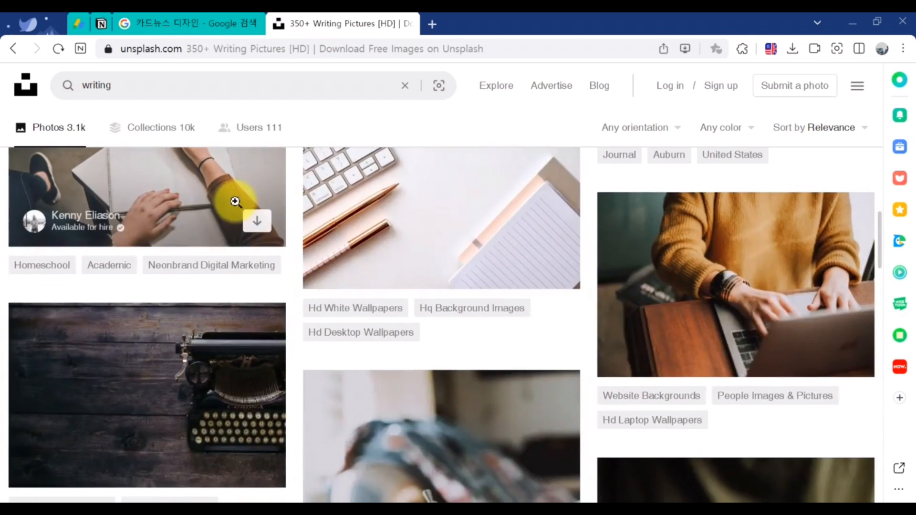
pyautogui.click(234, 201)
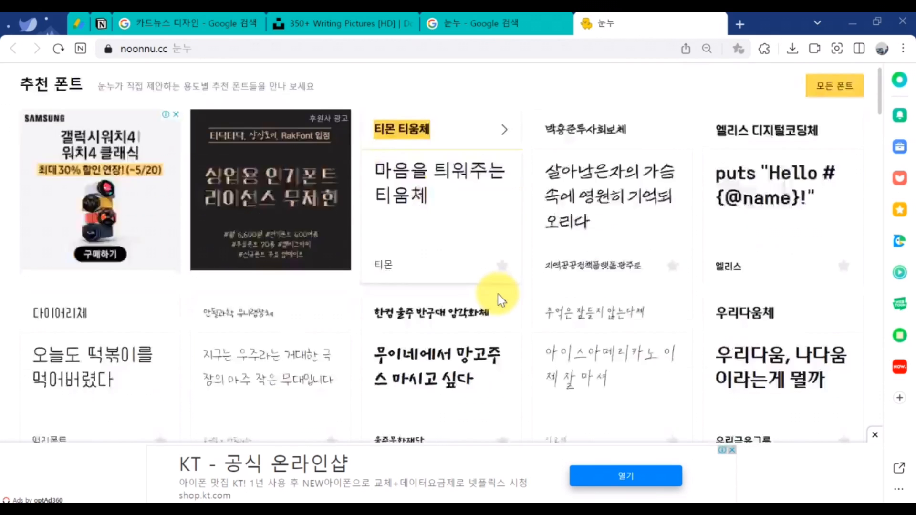
# Step: Open the 해피니스 산스 Title font page on noonnu.cc and preview the font with the text "카드뉴스 제목을 써보세요"
pyautogui.scroll(-10, 497, 294)
pyautogui.click(614, 138)
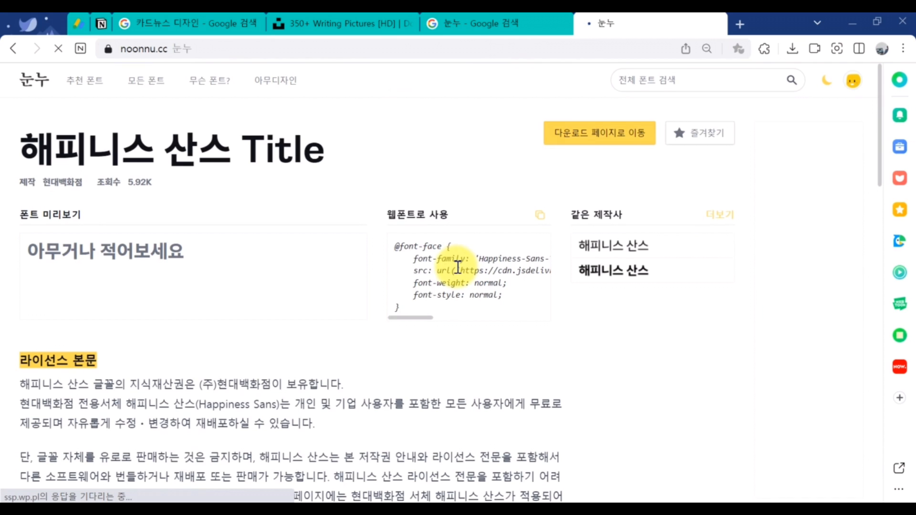
pyautogui.click(198, 264)
pyautogui.write('카드뉴스')
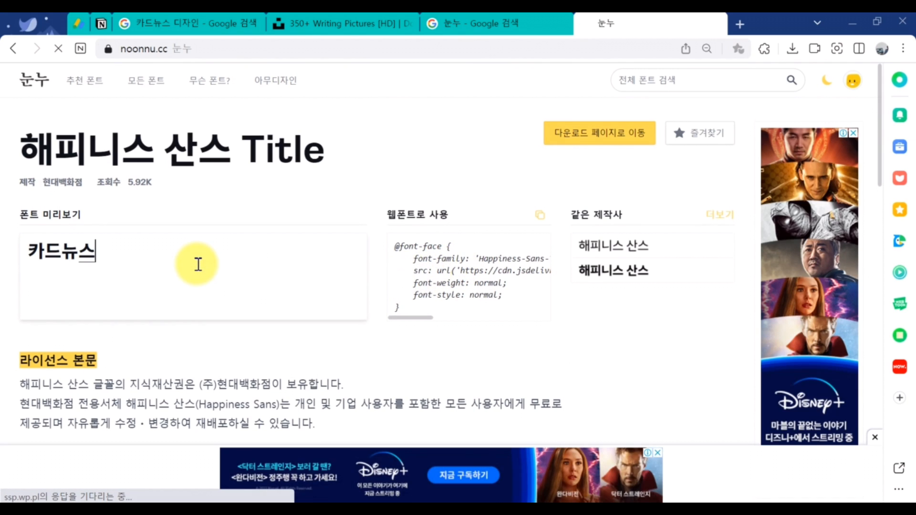
pyautogui.write(' 제목을 써보세요')
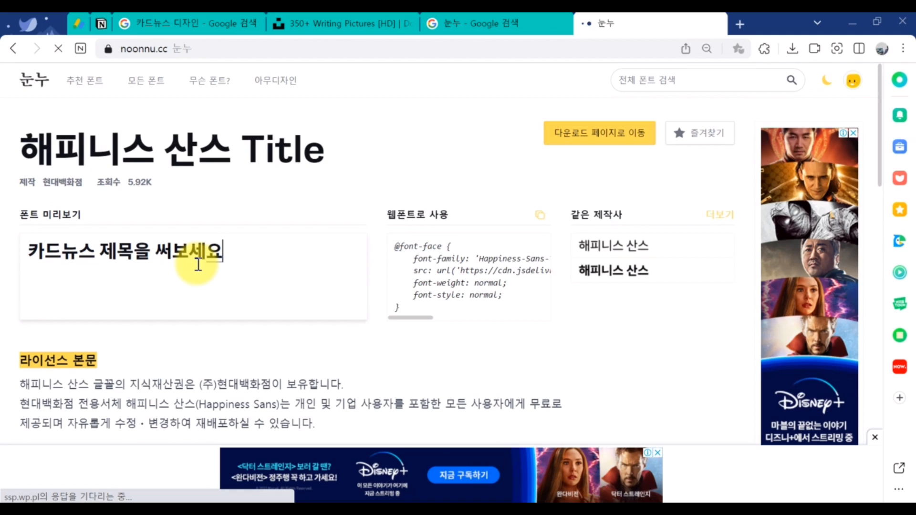
# Step: Review the font's license text and the permitted uses in its license summary table
pyautogui.scroll(-9, 196, 267)
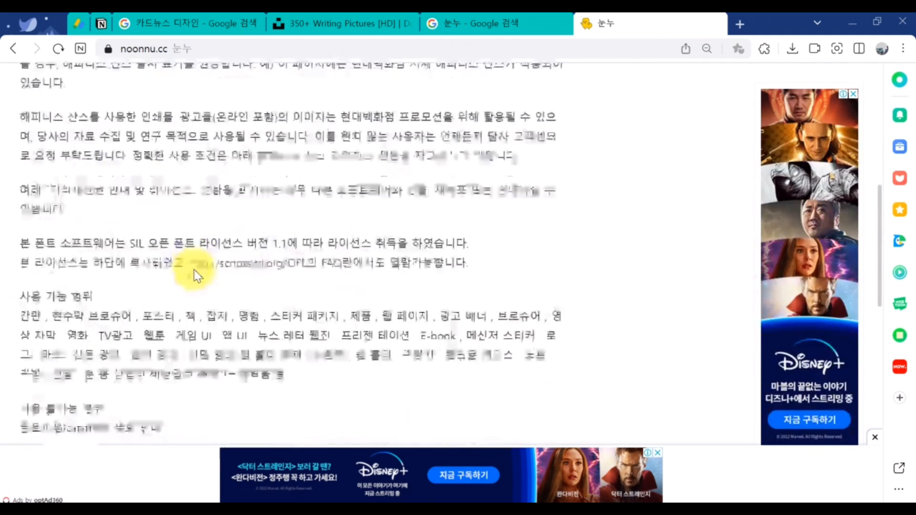
pyautogui.scroll(-10, 195, 274)
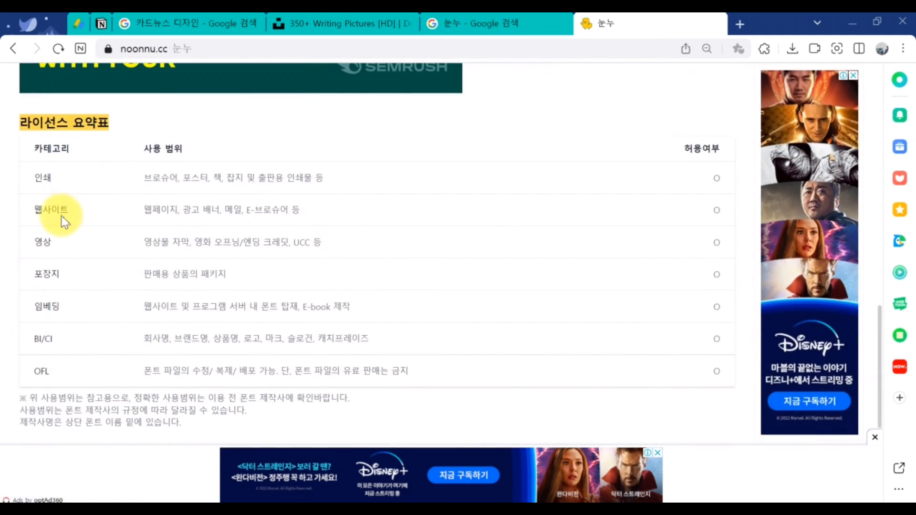
pyautogui.scroll(15, 705, 145)
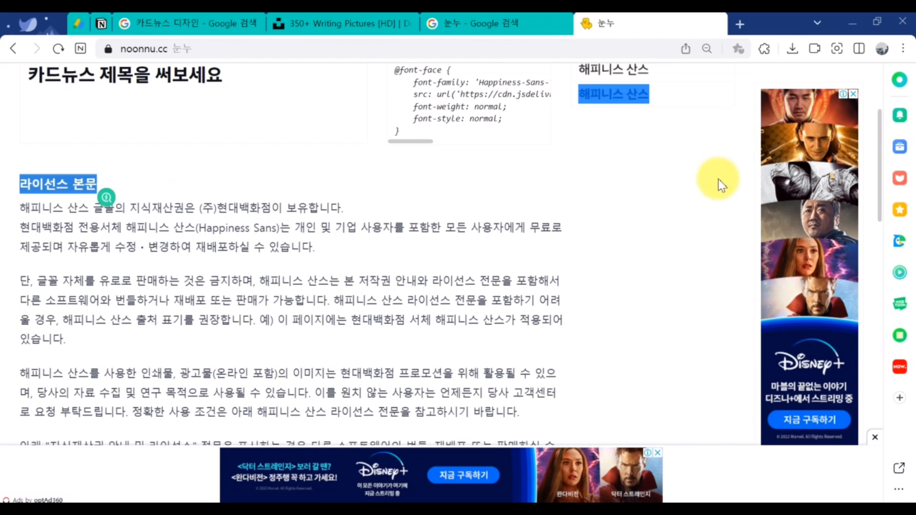
pyautogui.click(473, 302)
pyautogui.scroll(-14, 594, 282)
pyautogui.scroll(2, 688, 133)
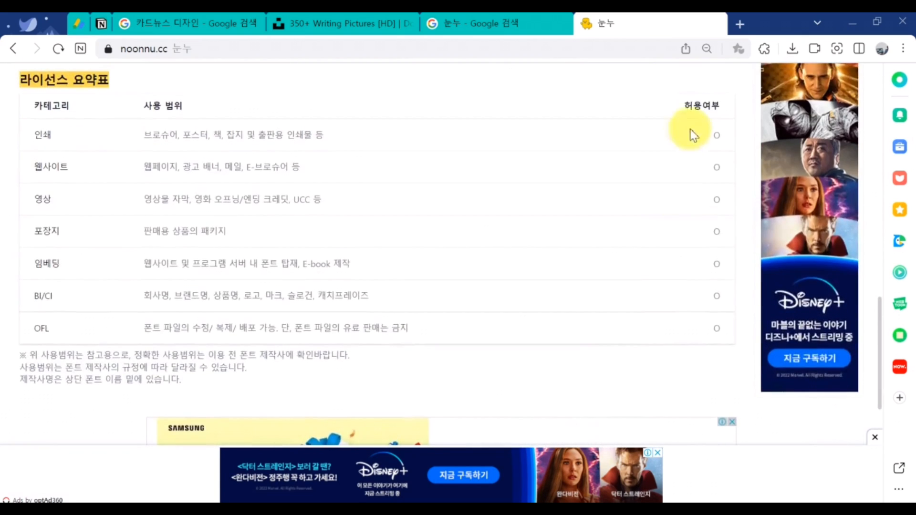
pyautogui.moveTo(683, 102); pyautogui.dragTo(730, 121)
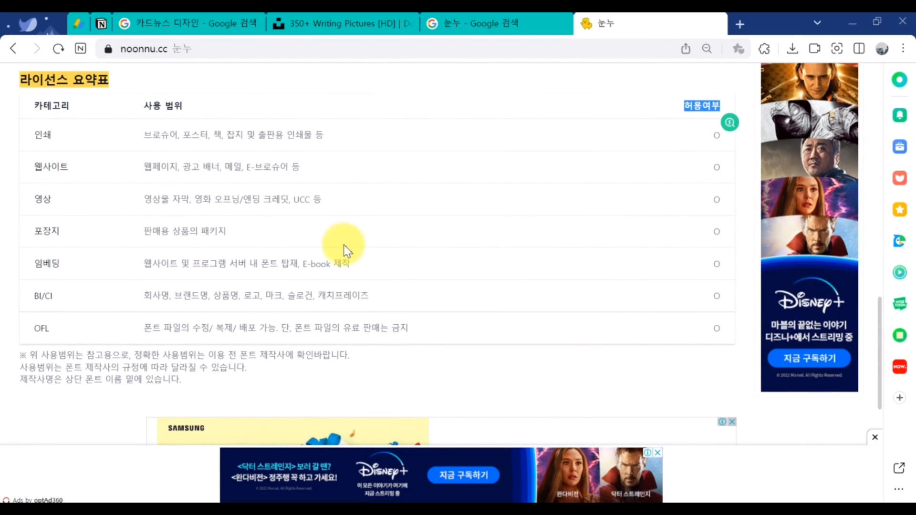
pyautogui.click(388, 389)
pyautogui.scroll(15, 458, 319)
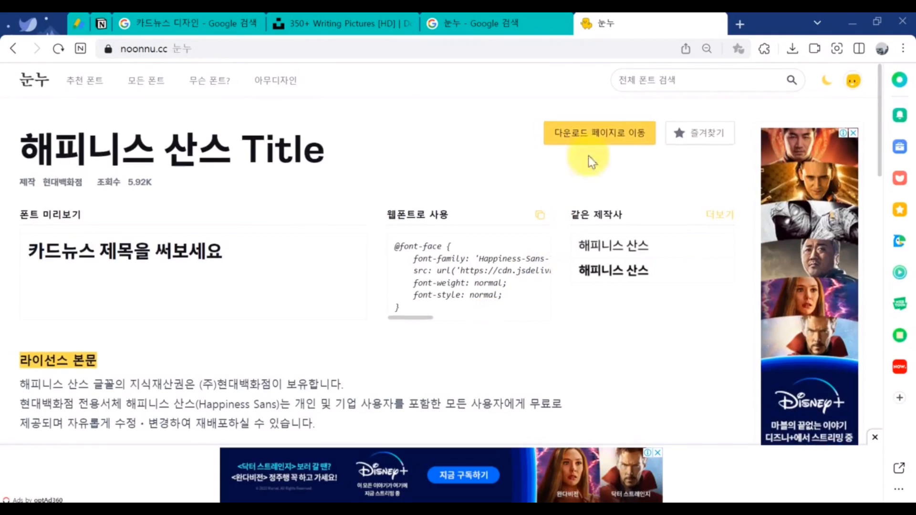
# Step: Go to the font maker's download page and download the screen version (화면용) of Happiness Sans
pyautogui.click(618, 133)
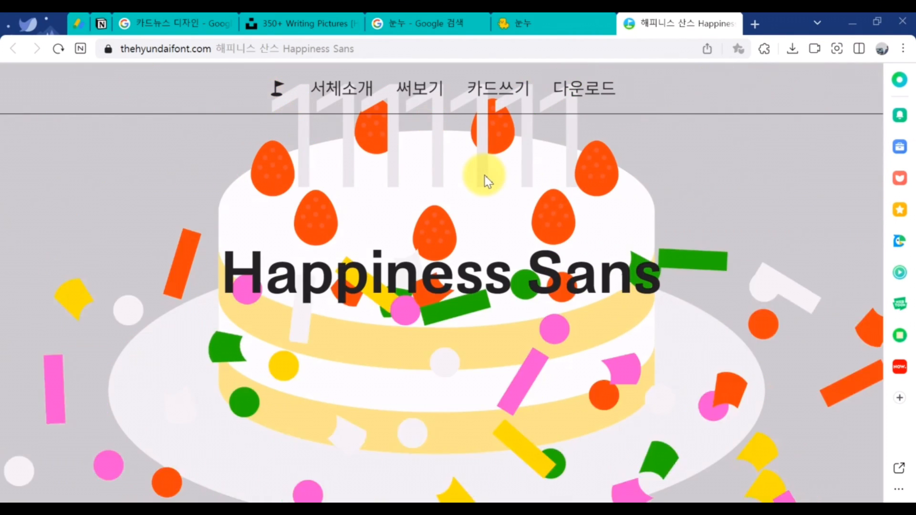
pyautogui.scroll(-2, 473, 210)
pyautogui.scroll(-3, 470, 210)
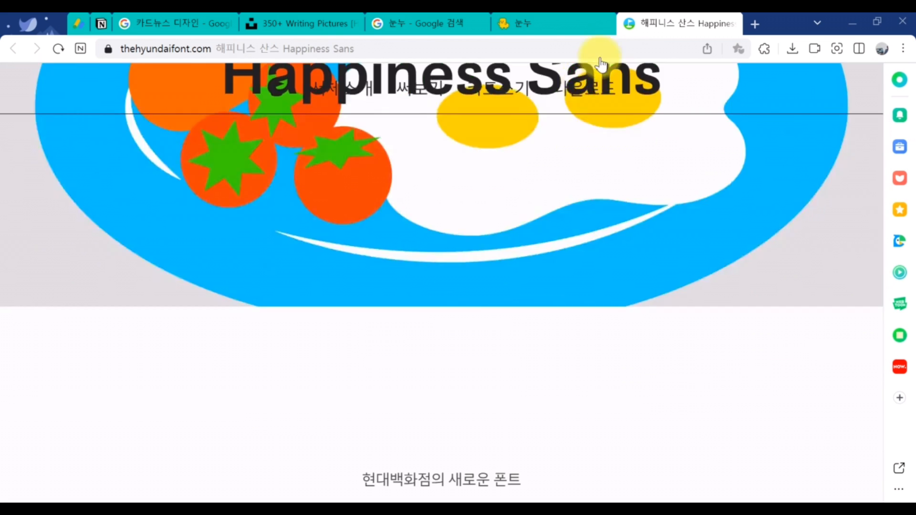
pyautogui.click(591, 92)
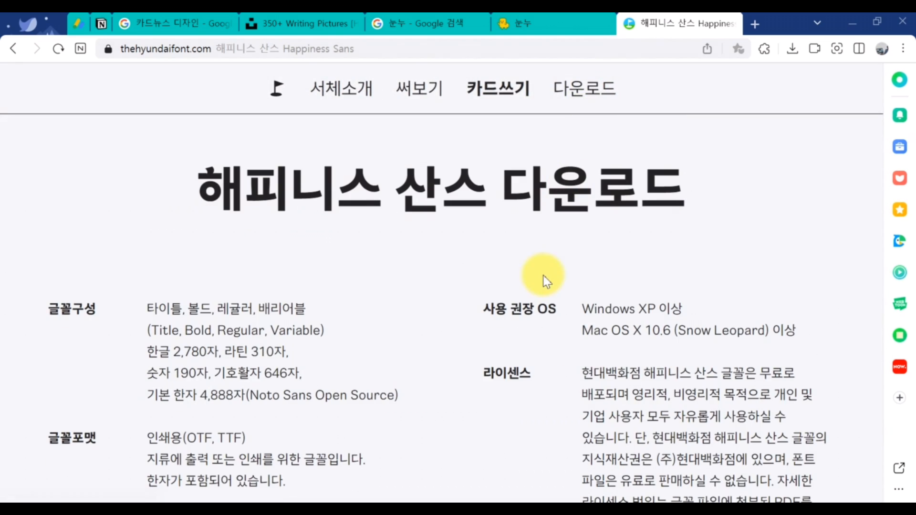
pyautogui.scroll(-6, 497, 301)
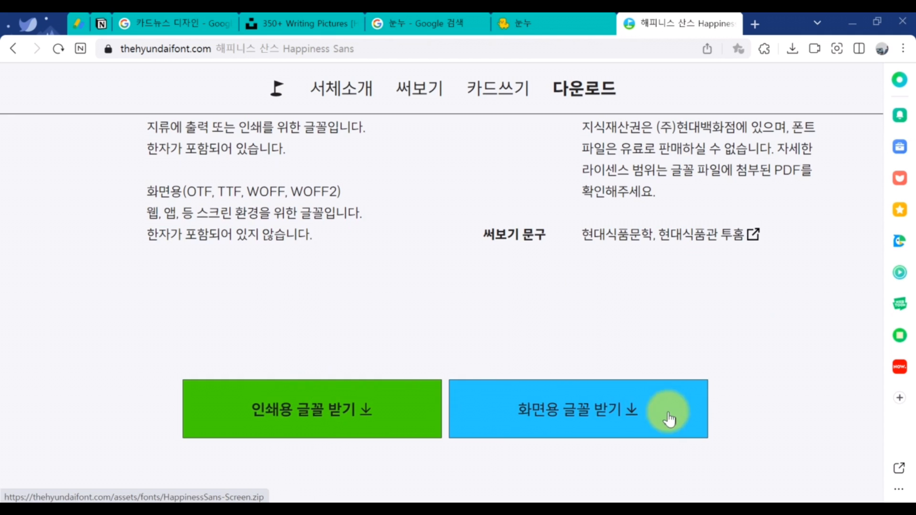
pyautogui.click(571, 419)
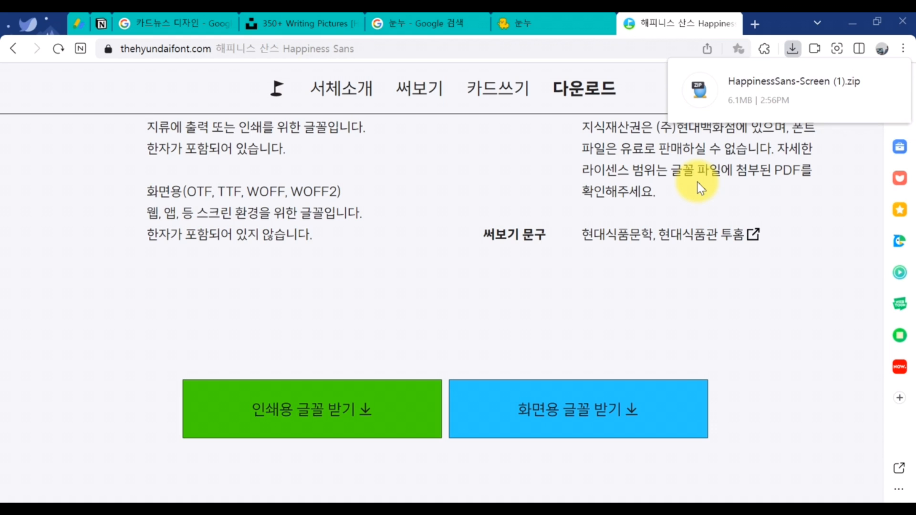
# Step: Extract the downloaded HappinessSans-Screen (1).zip into a folder of its own name and open the extracted folder
pyautogui.click(773, 103)
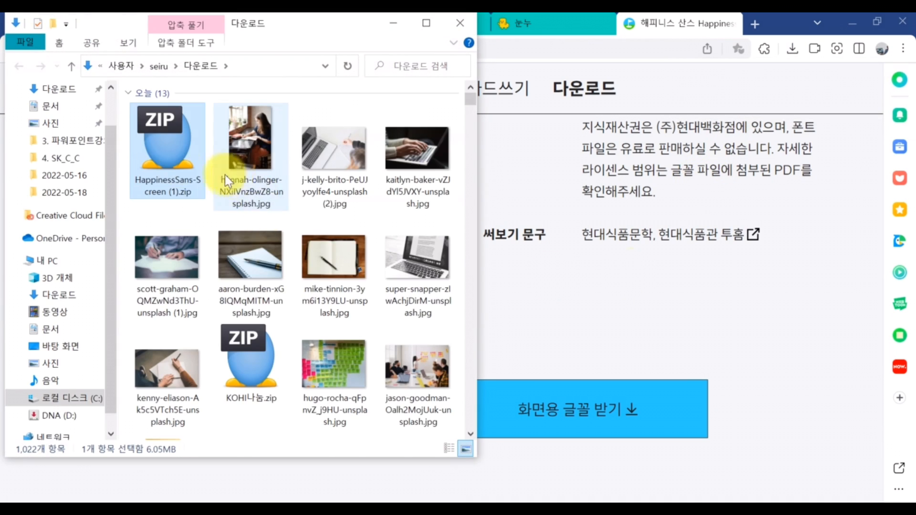
pyautogui.click(159, 150)
pyautogui.rightClick(159, 148)
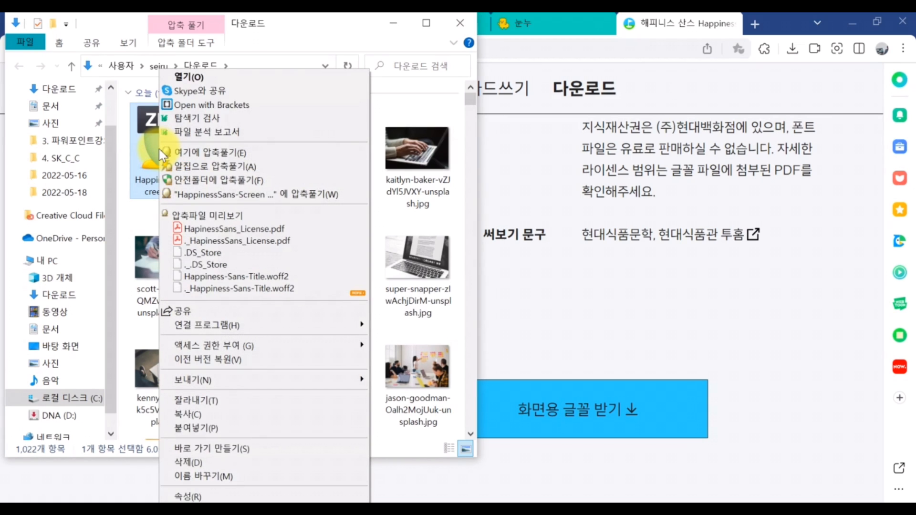
pyautogui.click(190, 194)
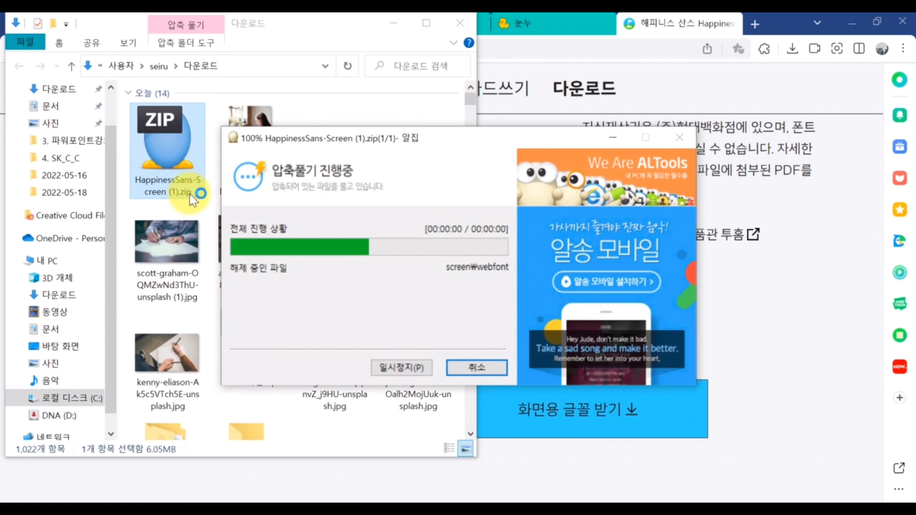
pyautogui.click(413, 370)
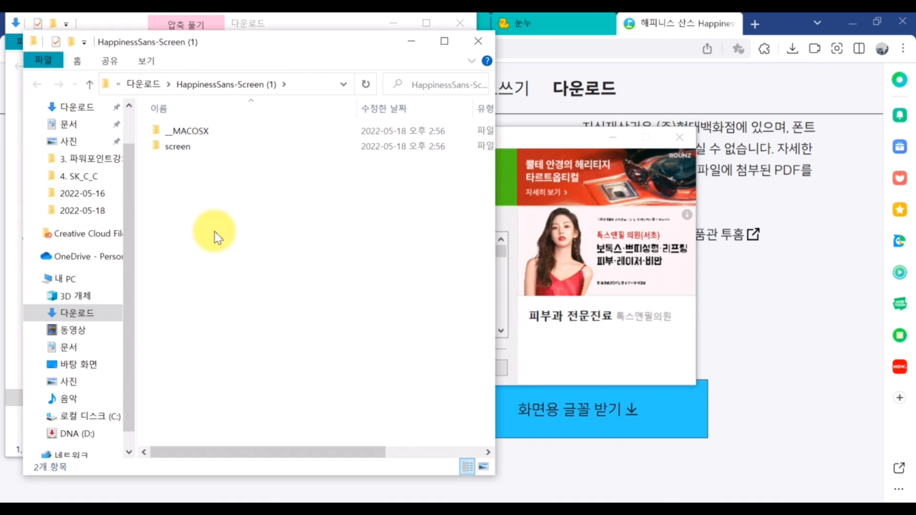
pyautogui.click(687, 139)
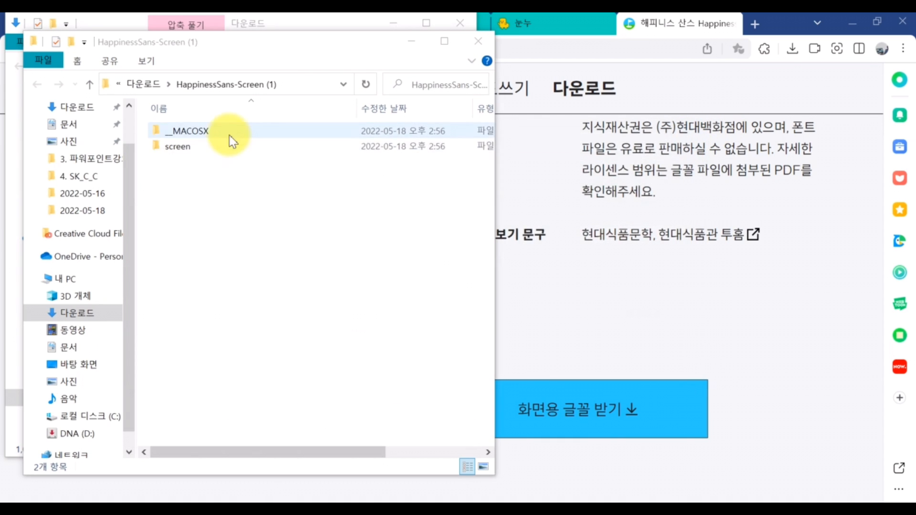
# Step: Open the ttf folder inside the extracted screen folder in a maximized window
pyautogui.doubleClick(225, 144)
pyautogui.click(446, 42)
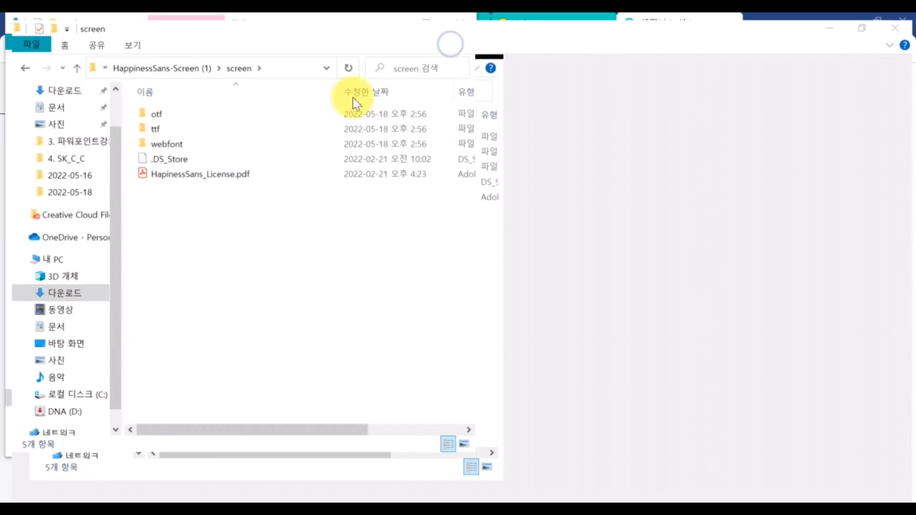
pyautogui.doubleClick(194, 122)
# Step: Install the Happiness-Sans Bold, Regular and Title TTF fonts for all users, replacing every already installed copy
pyautogui.moveTo(307, 245); pyautogui.dragTo(214, 120)
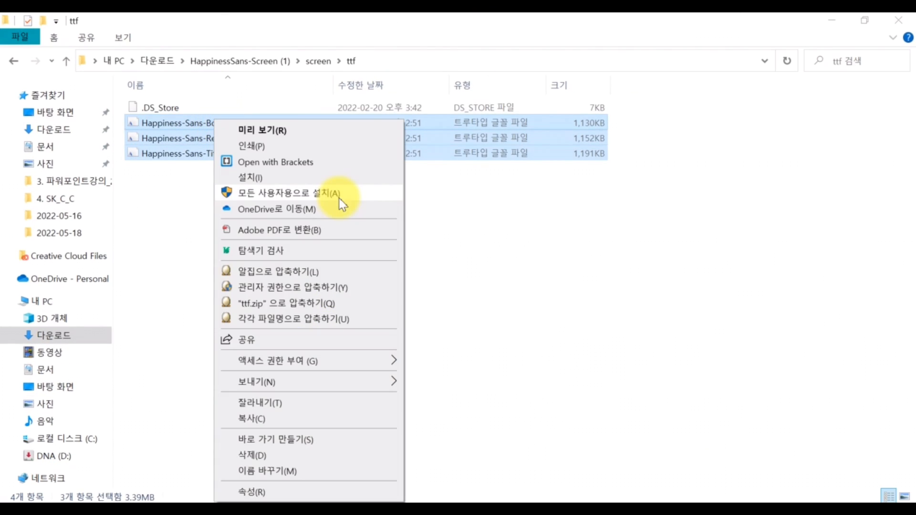
pyautogui.click(397, 196)
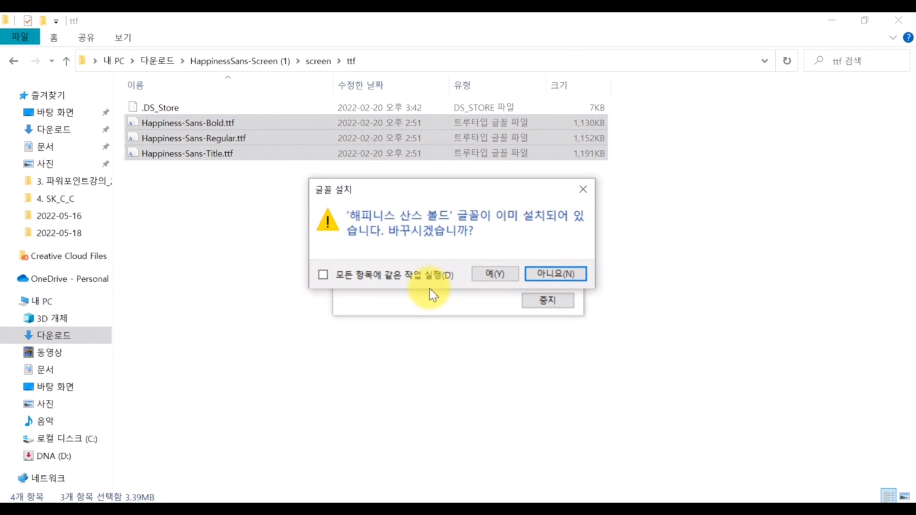
pyautogui.click(435, 275)
pyautogui.click(494, 274)
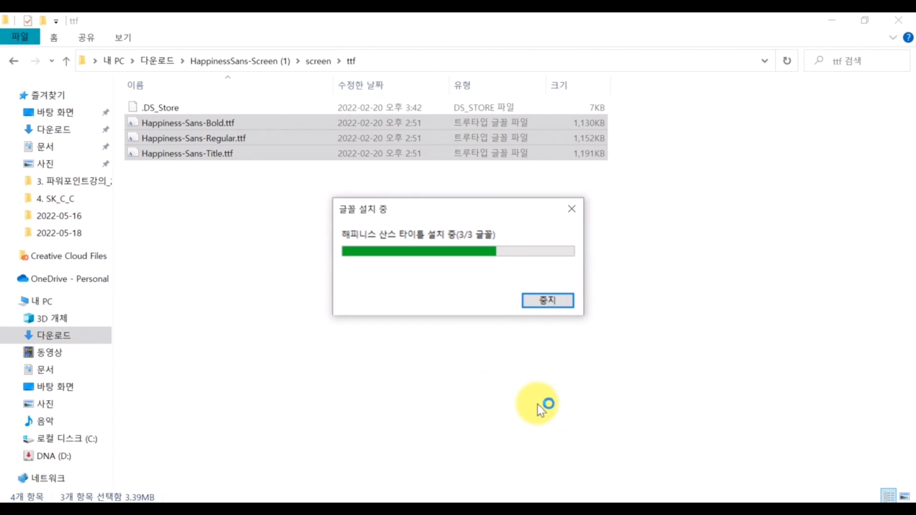
pyautogui.click(392, 434)
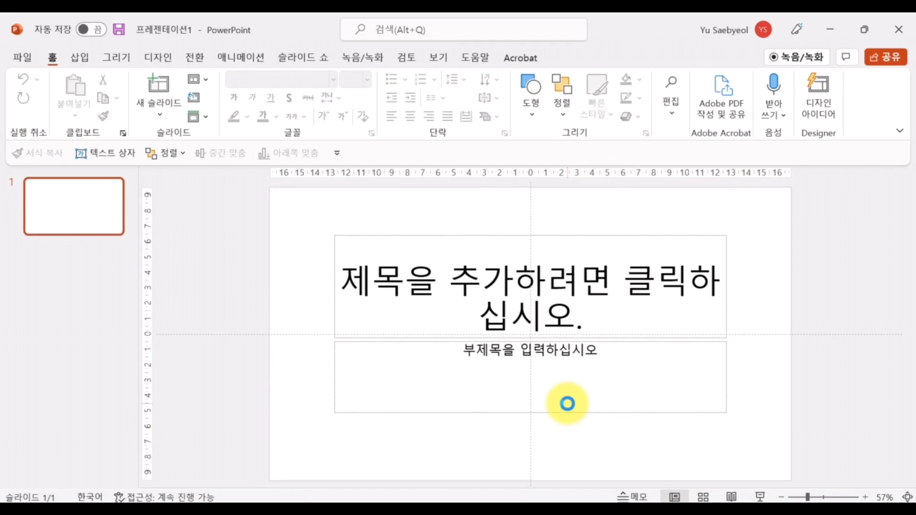
# Step: In PowerPoint, save the new presentation to the desktop (바탕 화면) as 카드뉴스만들기.pptx
pyautogui.hotkey('ctrl', 's')
pyautogui.click(425, 281)
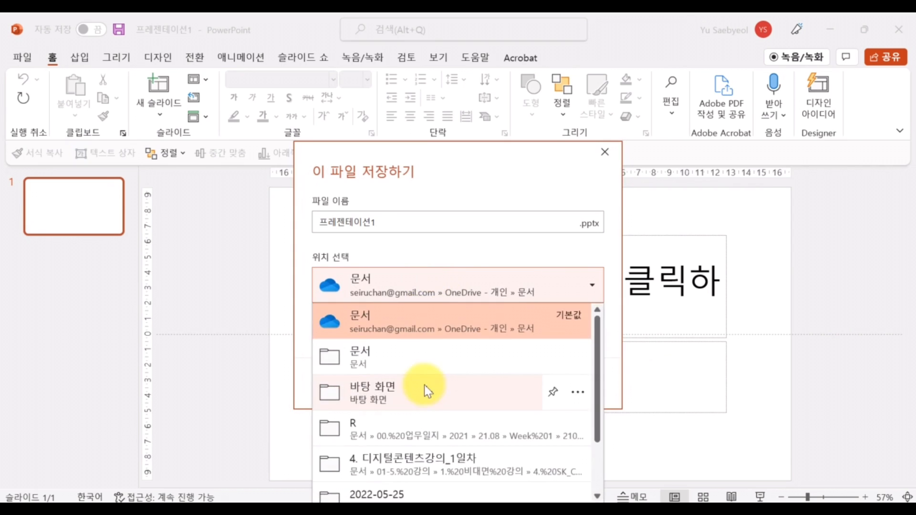
pyautogui.click(424, 385)
pyautogui.click(422, 221)
pyautogui.write('ㅋ')
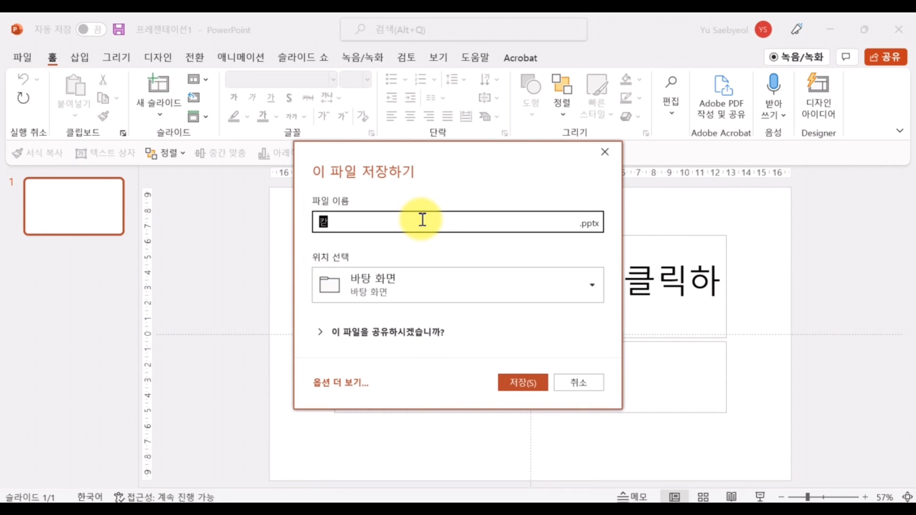
pyautogui.write('드뉴스만들기')
pyautogui.press('Return')
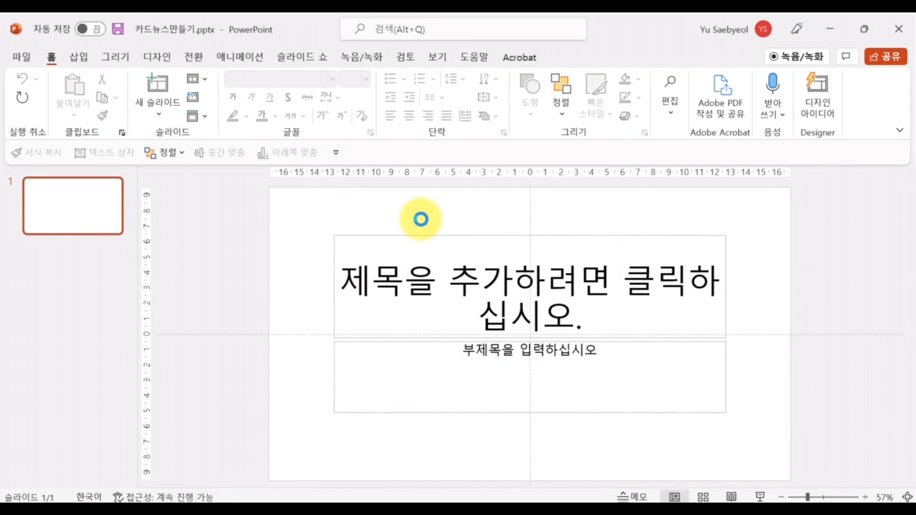
# Step: In the slide master, set a custom slide size of 20 cm wide by 20 cm high
pyautogui.click(438, 56)
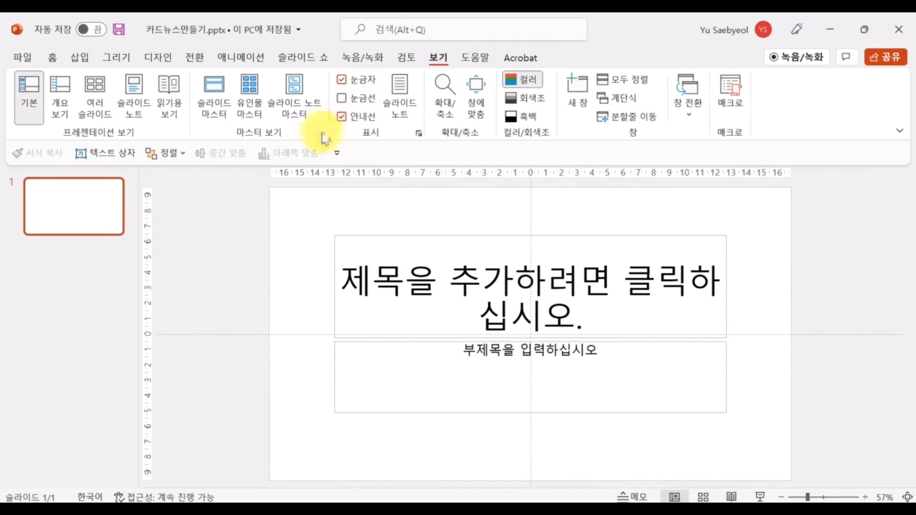
pyautogui.click(213, 108)
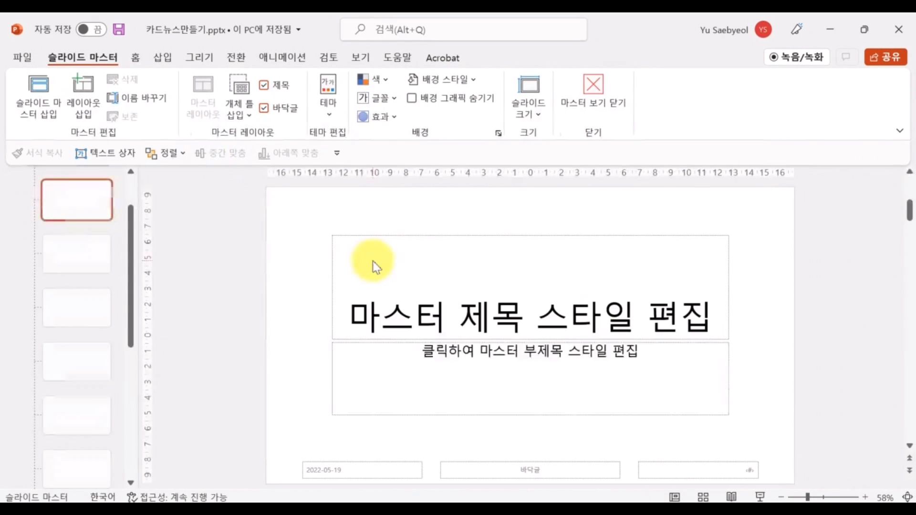
pyautogui.click(533, 106)
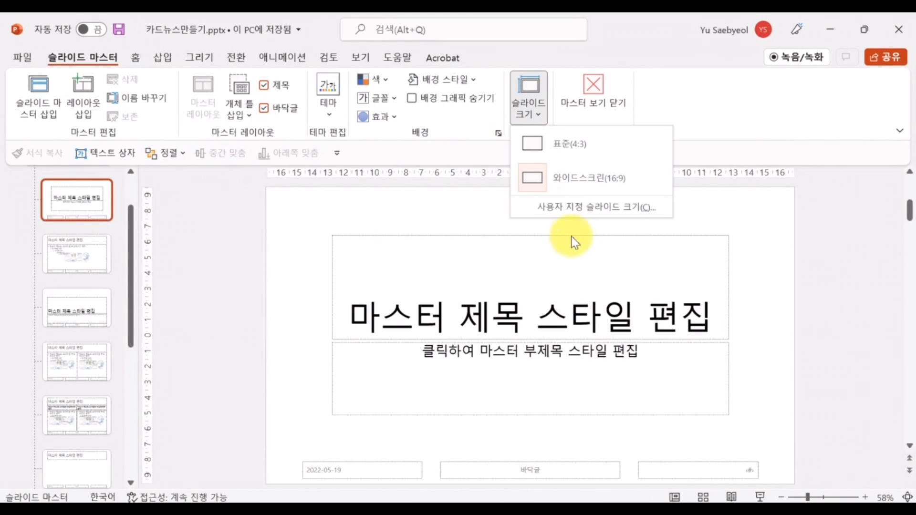
pyautogui.click(541, 214)
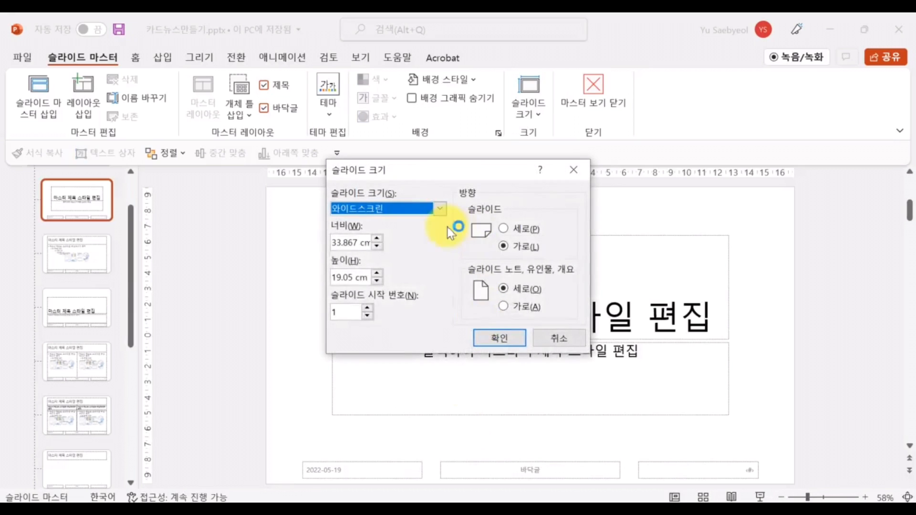
pyautogui.moveTo(355, 242); pyautogui.dragTo(311, 242)
pyautogui.write('2')
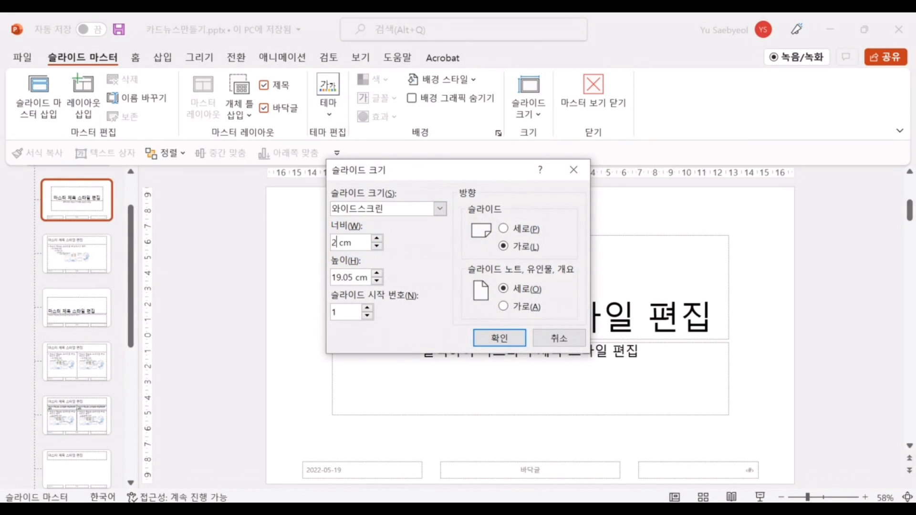
pyautogui.write('0')
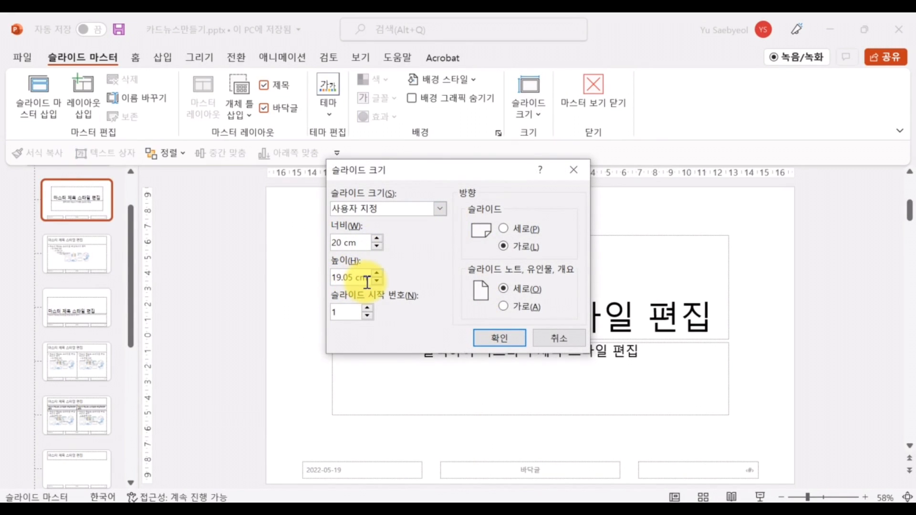
pyautogui.moveTo(367, 282); pyautogui.dragTo(317, 277)
pyautogui.write('20')
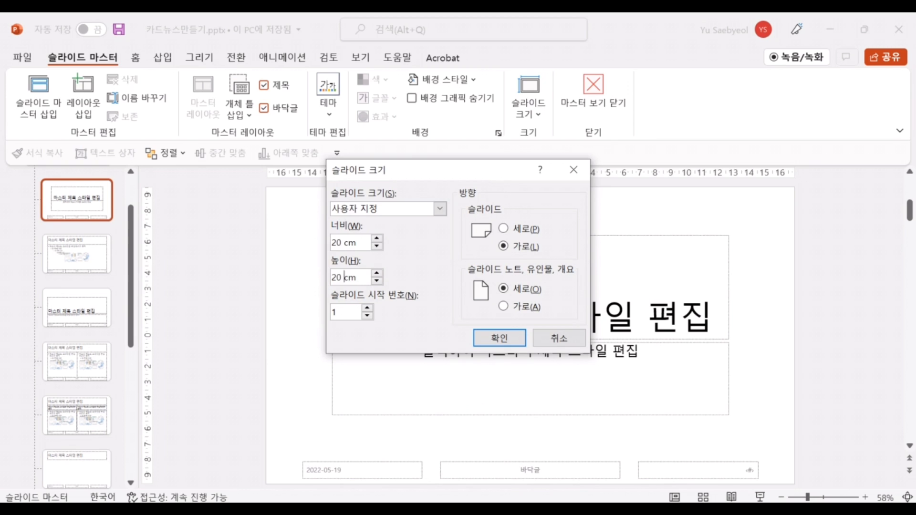
pyautogui.press('Return')
pyautogui.click(405, 296)
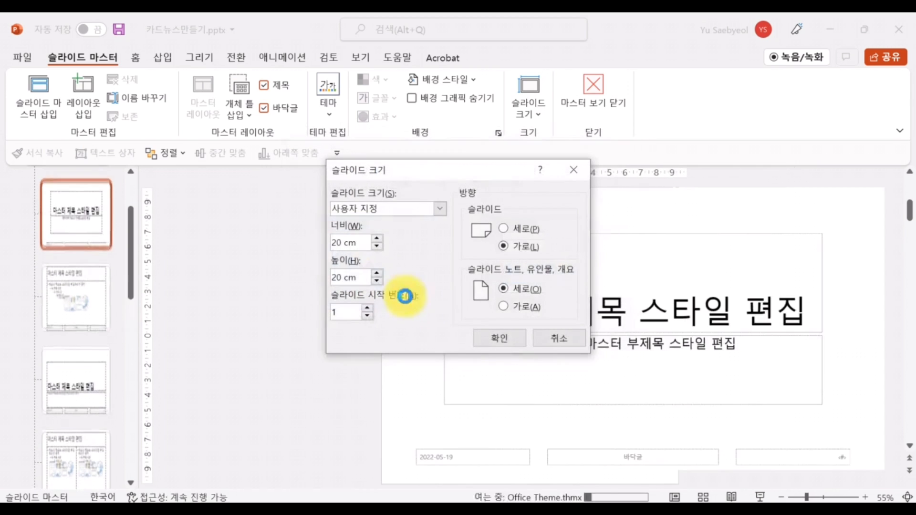
pyautogui.click(366, 360)
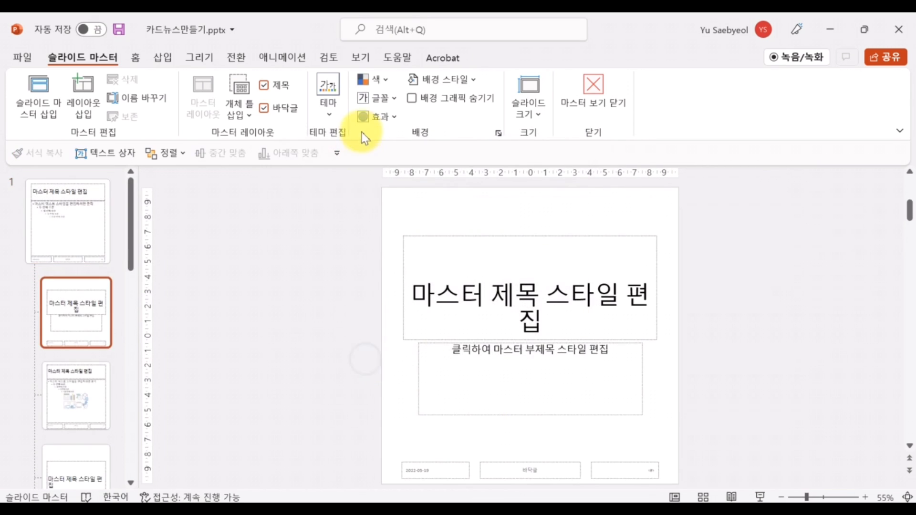
# Step: Apply the custom theme color set 133 to the slide master
pyautogui.click(389, 85)
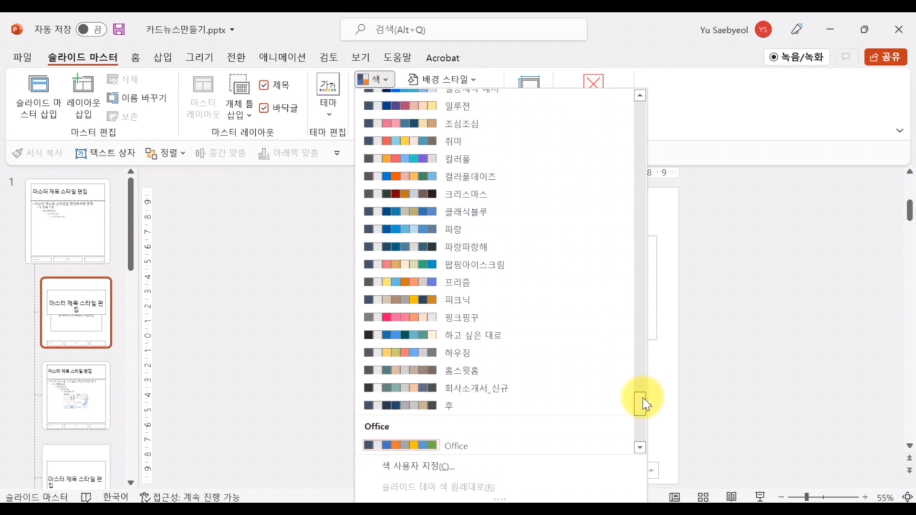
pyautogui.moveTo(643, 397); pyautogui.dragTo(640, 163)
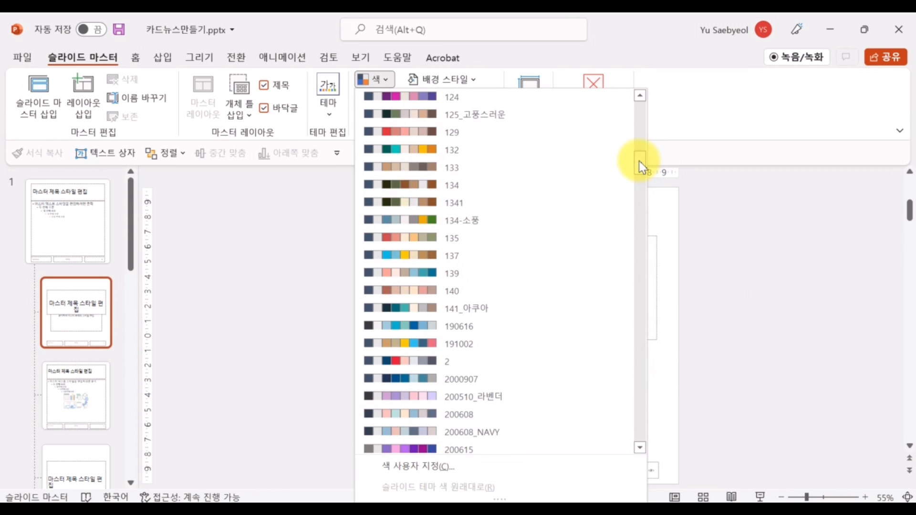
pyautogui.click(511, 168)
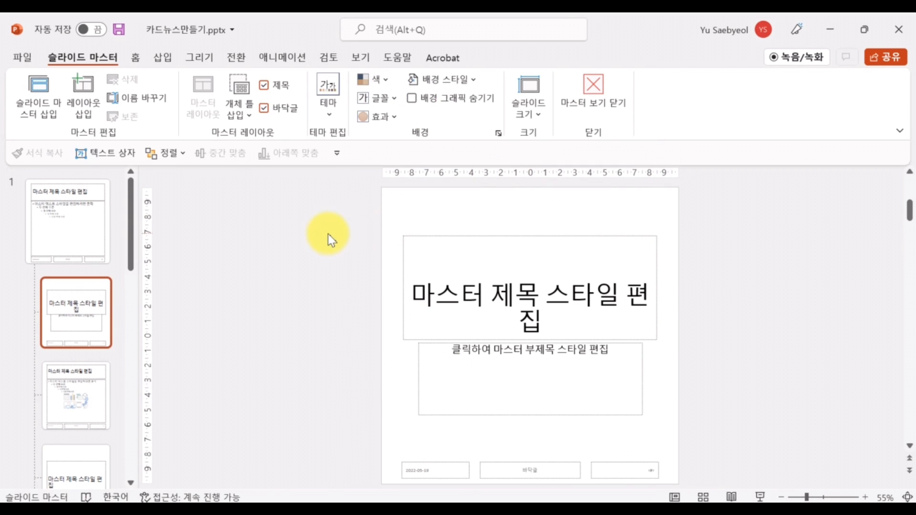
# Step: Look over the theme font options and the built-in Office theme color sets without changing the current choice
pyautogui.click(383, 102)
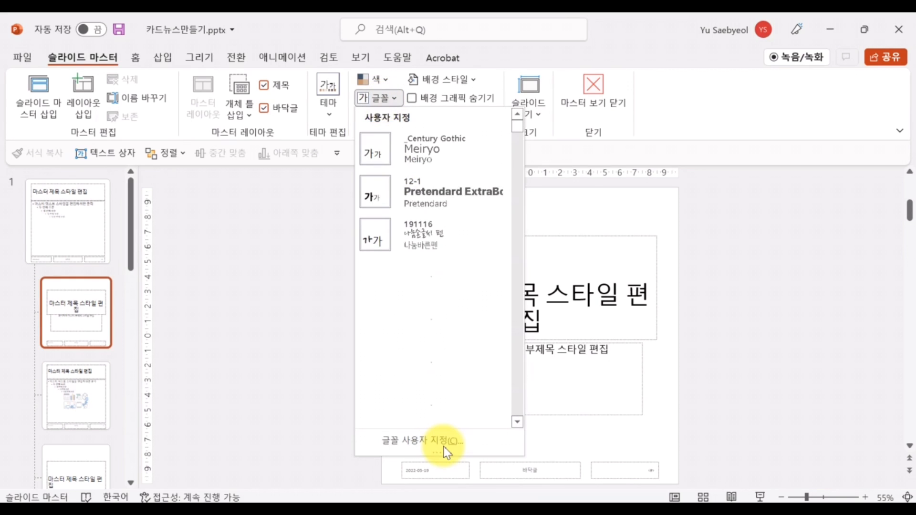
pyautogui.click(283, 420)
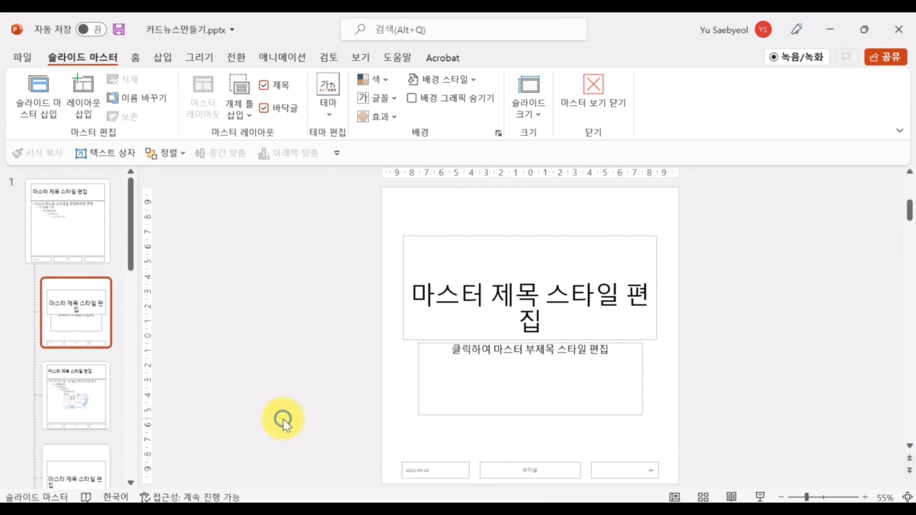
pyautogui.click(385, 82)
pyautogui.moveTo(640, 112); pyautogui.dragTo(643, 423)
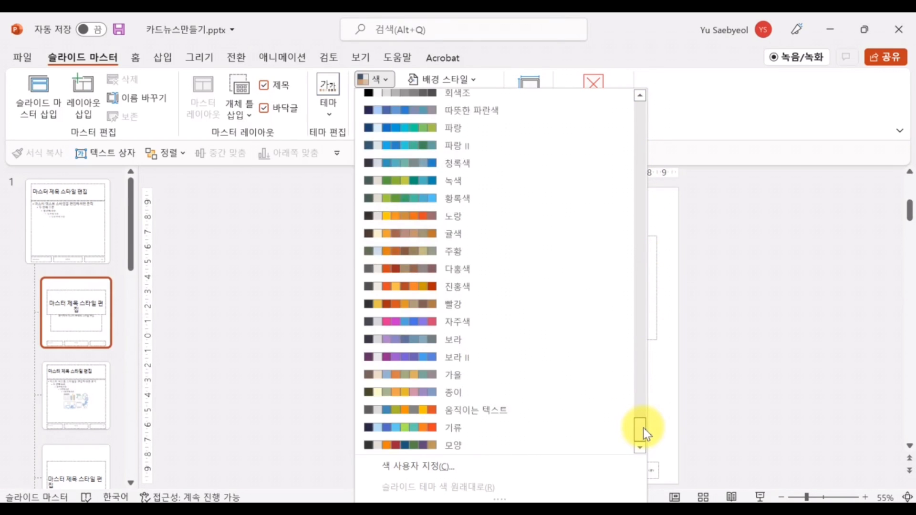
pyautogui.scroll(3, 643, 428)
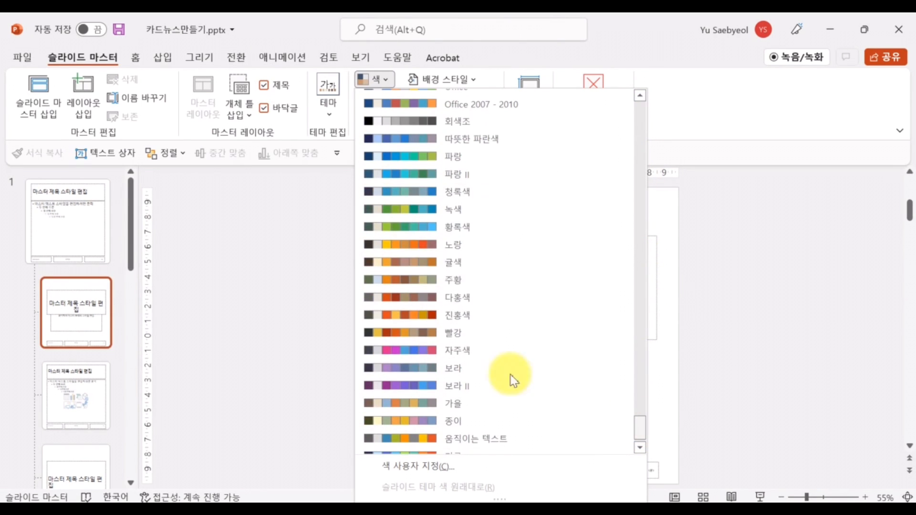
pyautogui.scroll(-1, 463, 322)
pyautogui.scroll(5, 463, 322)
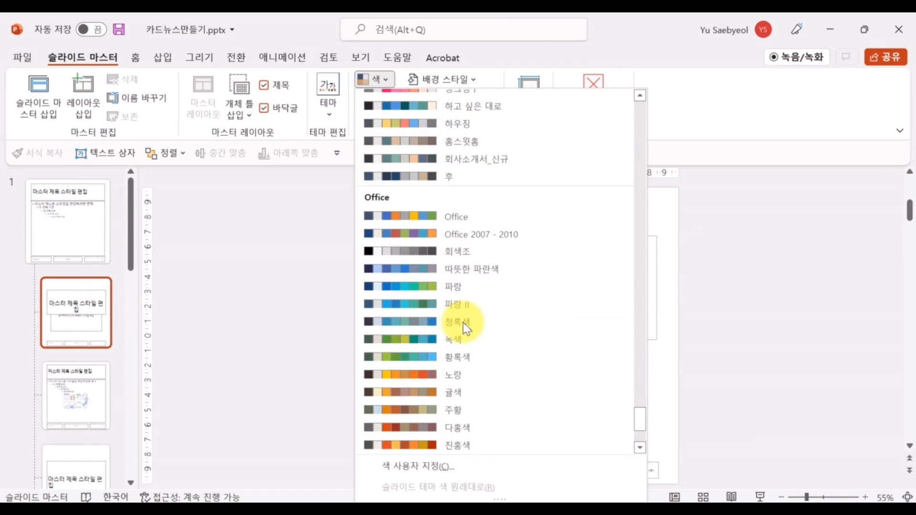
pyautogui.scroll(-5, 463, 322)
pyautogui.click(751, 415)
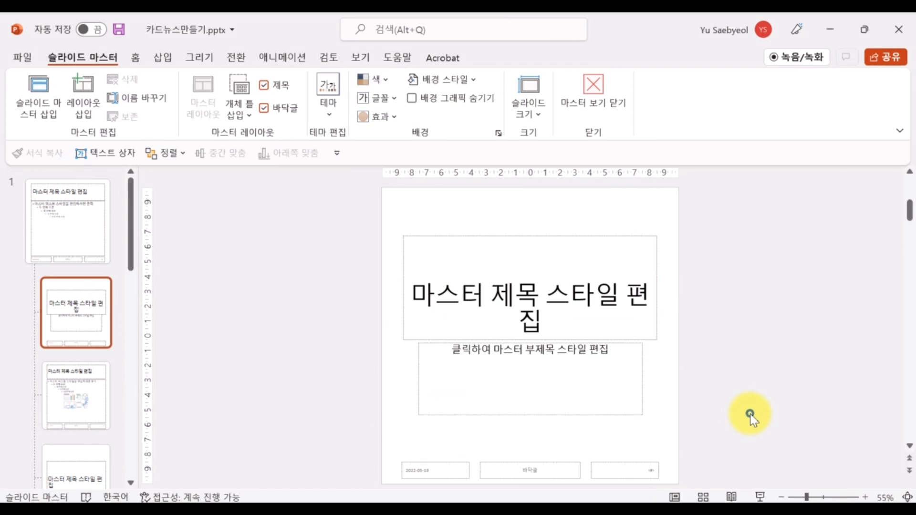
# Step: Create a custom theme font set with 해피니스 산스 타이틀 as both the English and Korean heading font
pyautogui.click(381, 102)
pyautogui.click(461, 440)
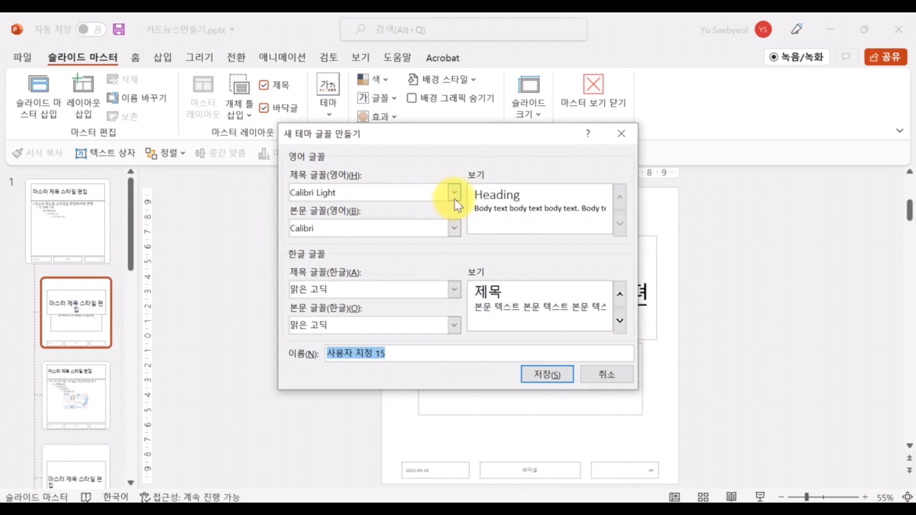
pyautogui.click(455, 194)
pyautogui.moveTo(461, 234); pyautogui.dragTo(458, 270)
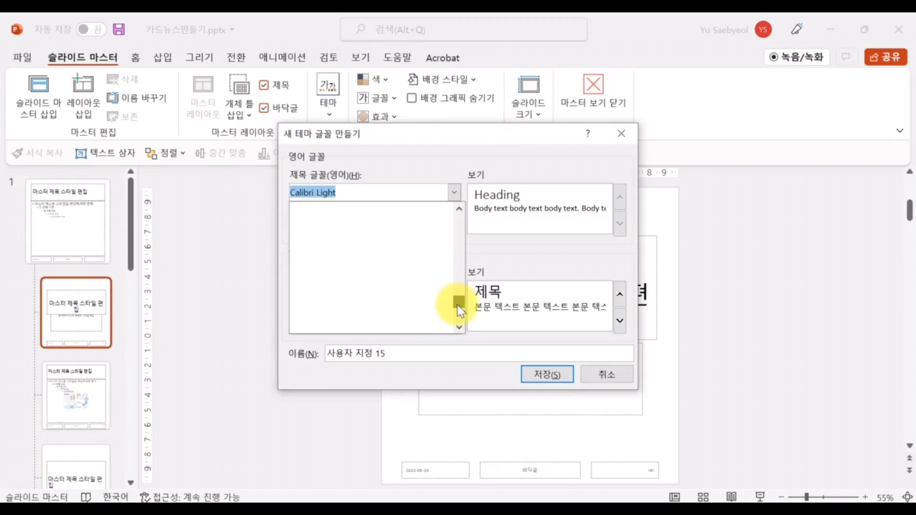
pyautogui.moveTo(457, 305); pyautogui.dragTo(455, 324)
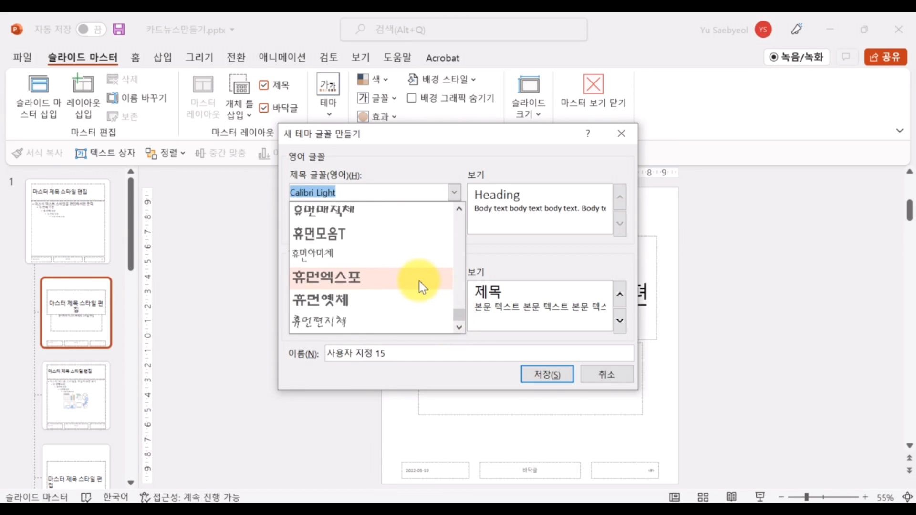
pyautogui.scroll(2, 419, 281)
pyautogui.click(400, 281)
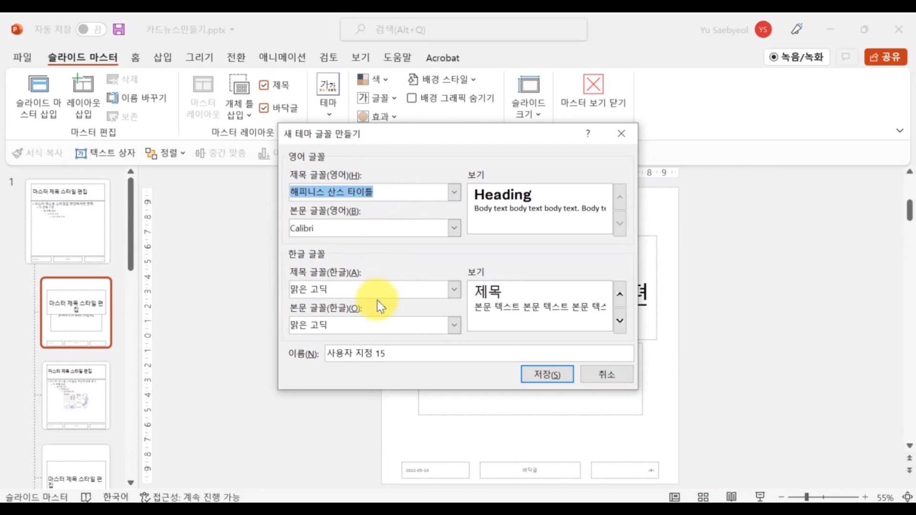
pyautogui.click(406, 292)
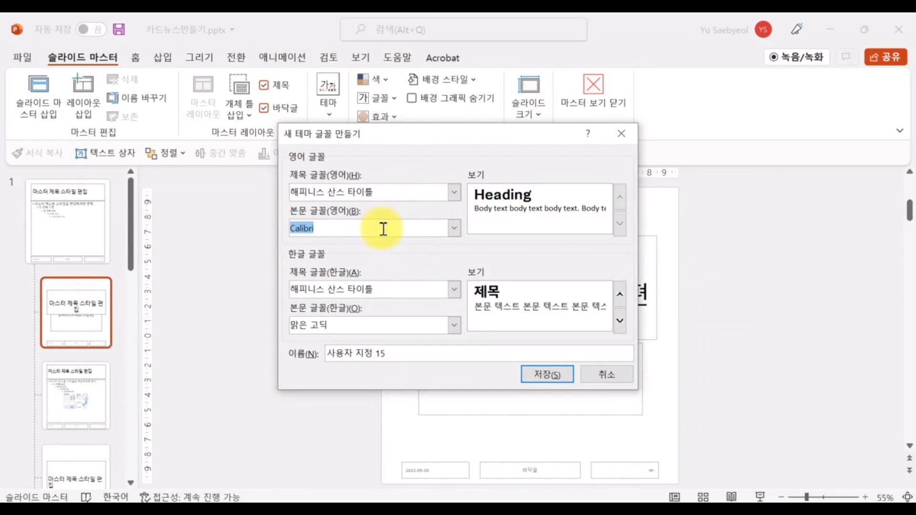
# Step: Set the English and Korean body fonts to 해피니스 산스 레귤러 and save the theme font set
pyautogui.click(458, 228)
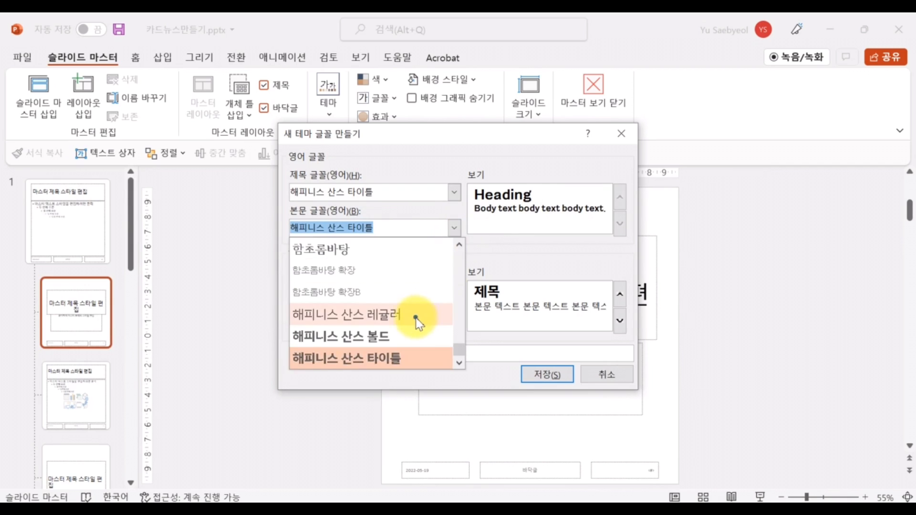
pyautogui.click(414, 320)
pyautogui.click(387, 229)
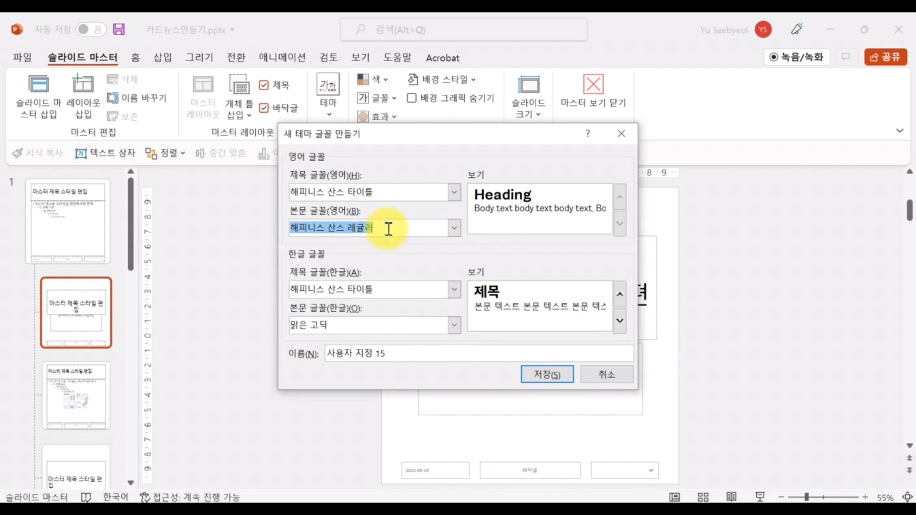
pyautogui.click(361, 329)
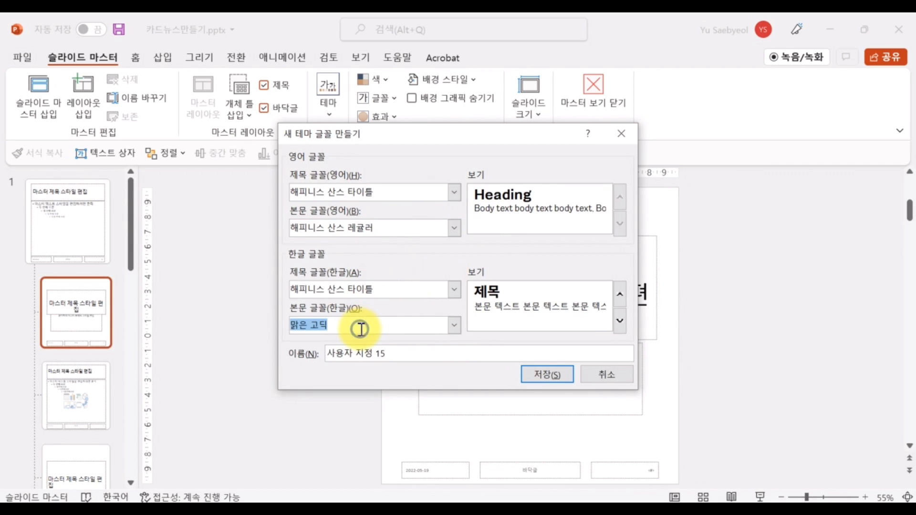
pyautogui.click(415, 356)
pyautogui.press('Return')
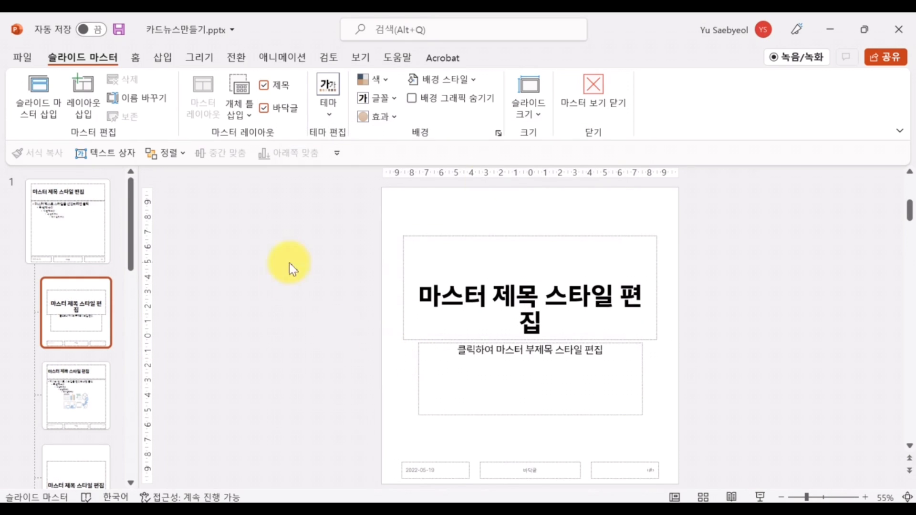
# Step: Close the slide master and change slide 1 to the blank layout (빈 화면)
pyautogui.click(597, 80)
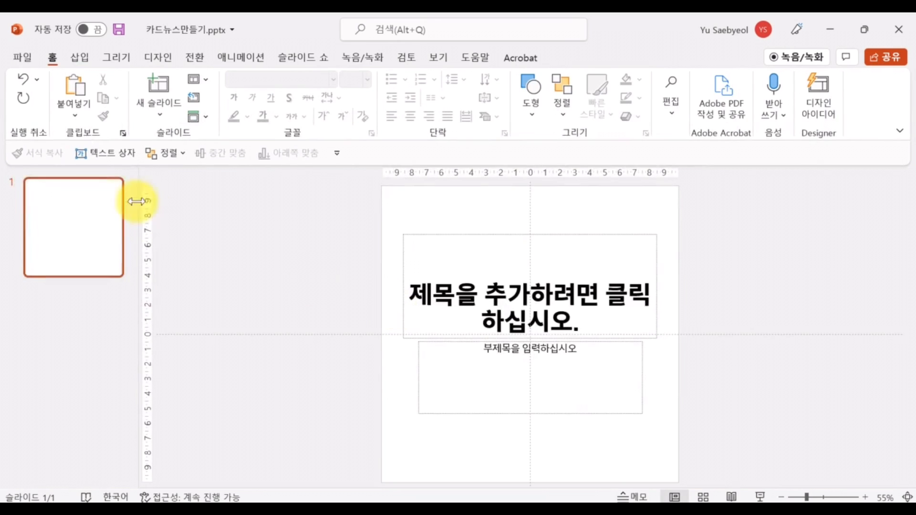
pyautogui.rightClick(56, 238)
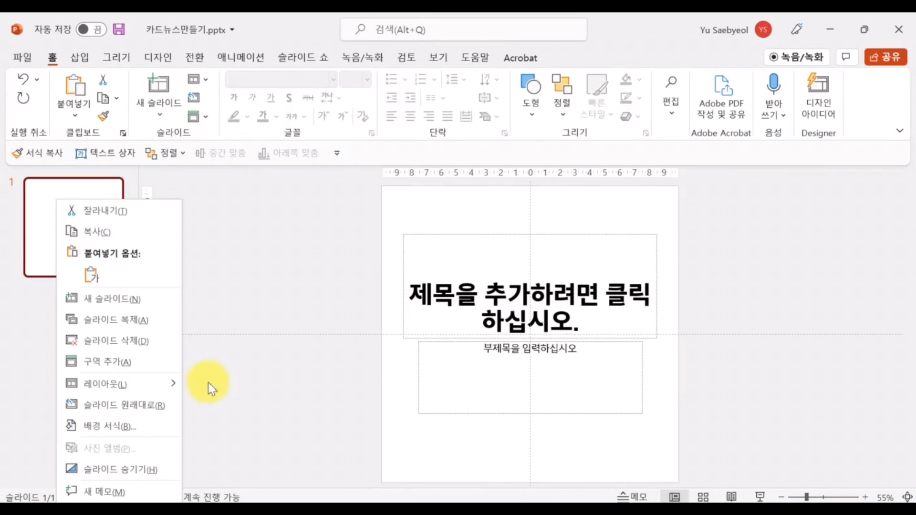
pyautogui.moveTo(160, 382)
pyautogui.scroll(-3, 240, 399)
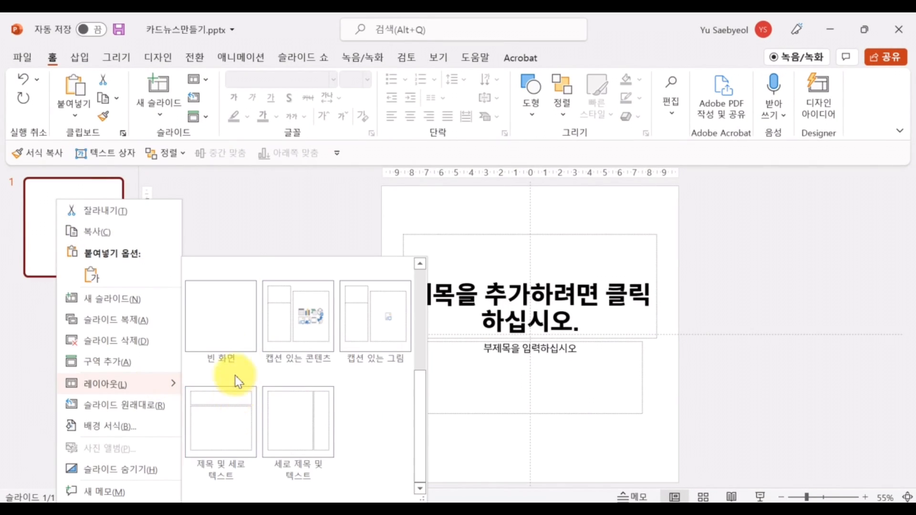
pyautogui.click(224, 342)
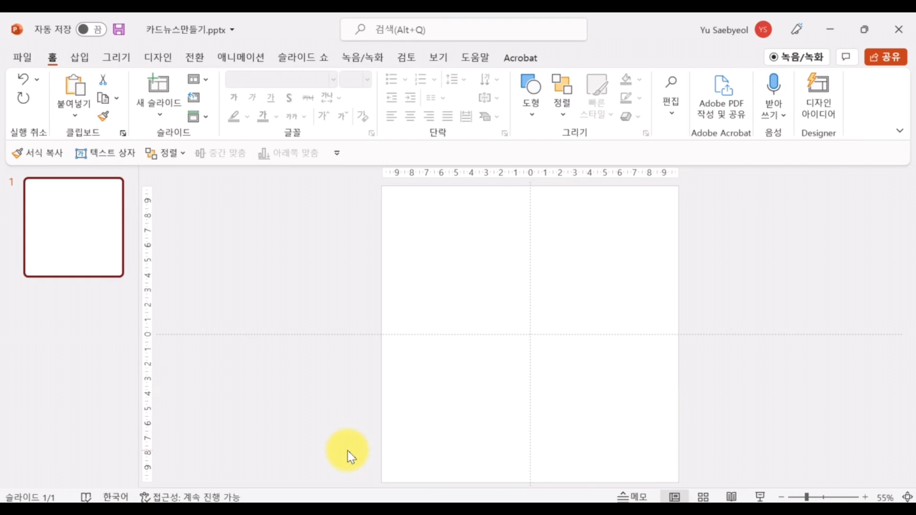
# Step: Insert the notebook-writing photo from the writing_카드뉴스 folder, align it to the slide's top-left corner and enlarge it proportionally to 20 cm high
pyautogui.click(155, 508)
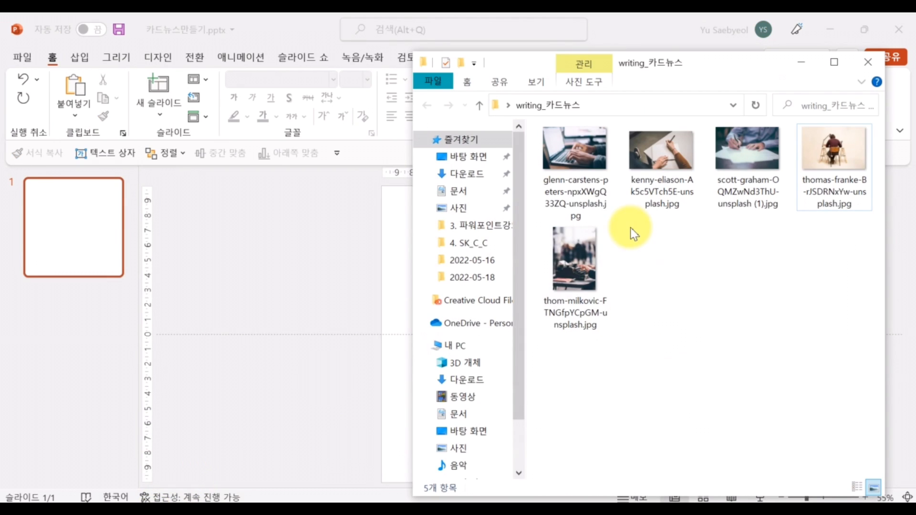
pyautogui.moveTo(662, 155); pyautogui.dragTo(321, 231)
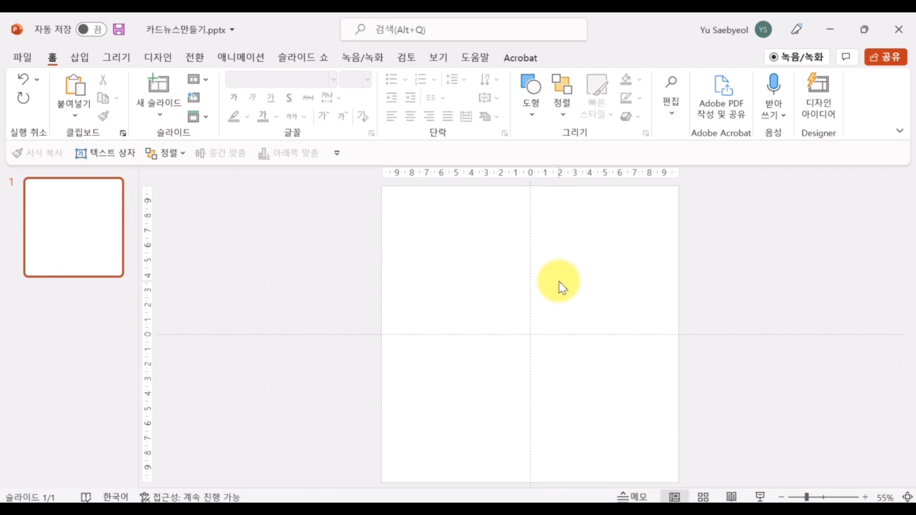
pyautogui.moveTo(558, 282); pyautogui.dragTo(520, 253)
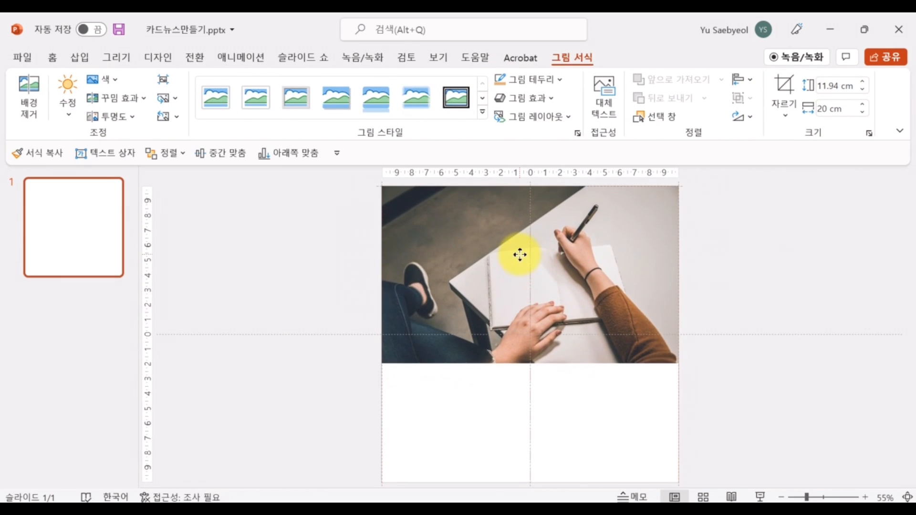
pyautogui.moveTo(775, 425); pyautogui.dragTo(838, 481)
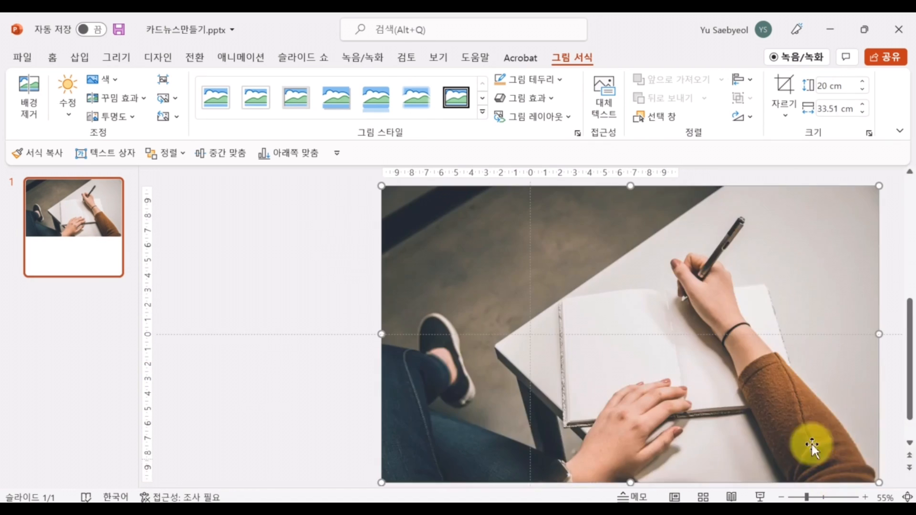
# Step: Crop the photo to a 1:1 square framing the writing hand and notebook, and move it to cover the whole slide
pyautogui.click(785, 114)
pyautogui.moveTo(806, 179)
pyautogui.click(764, 204)
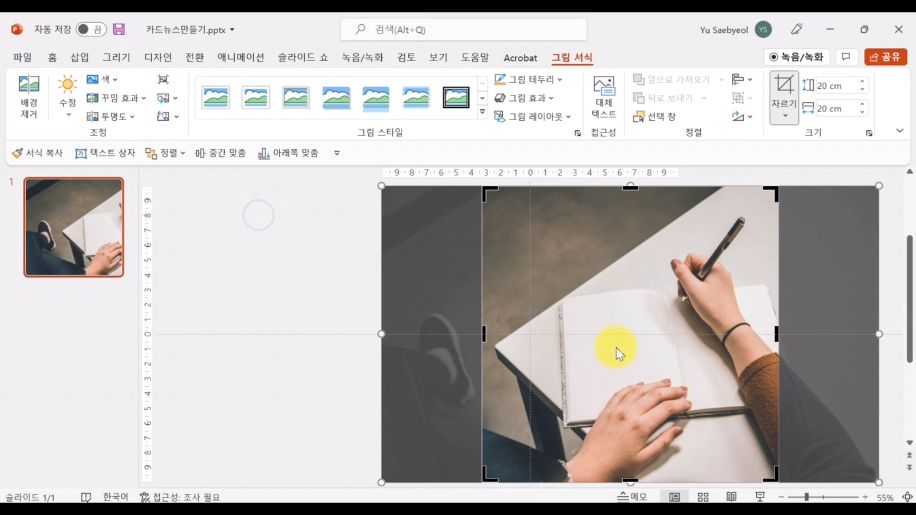
pyautogui.click(614, 340)
pyautogui.moveTo(652, 350); pyautogui.dragTo(548, 337)
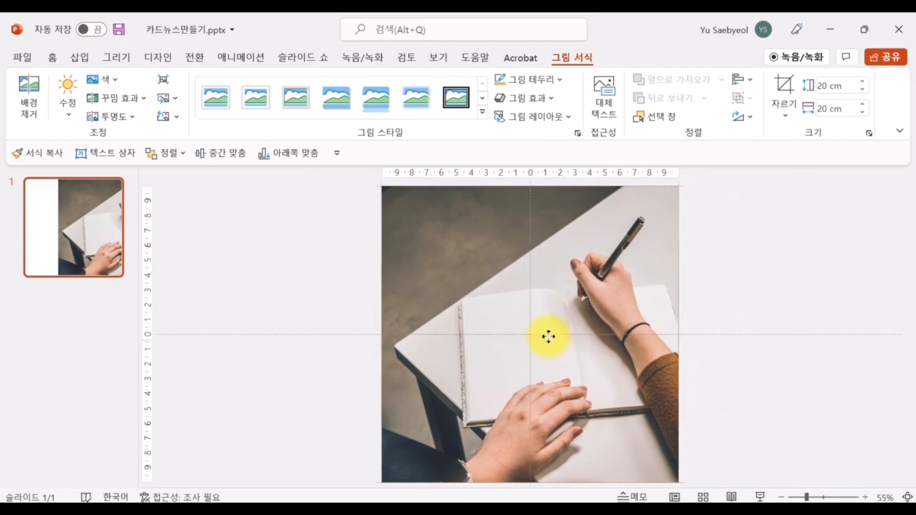
pyautogui.click(335, 255)
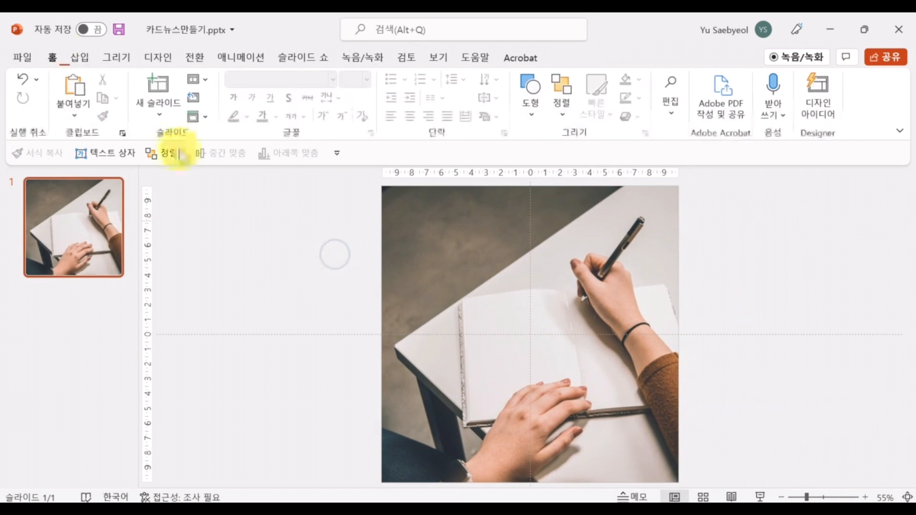
# Step: Draw a 20 × 20 cm rectangle covering the entire slide over the photo
pyautogui.click(80, 57)
pyautogui.click(244, 108)
pyautogui.click(244, 248)
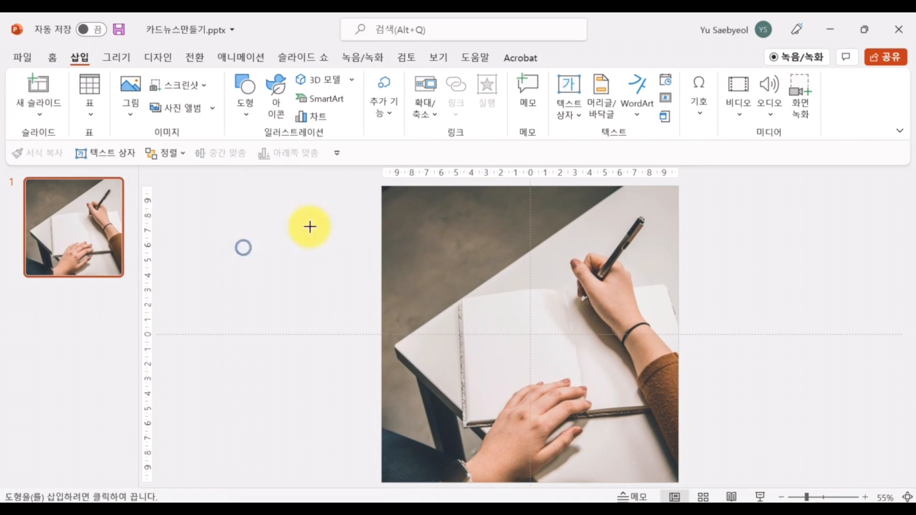
pyautogui.moveTo(382, 186); pyautogui.dragTo(678, 483)
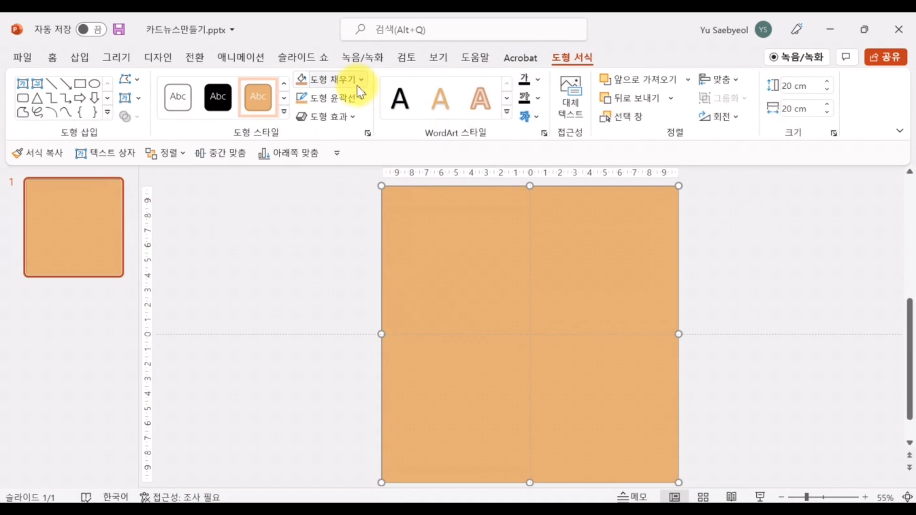
# Step: Remove the covering rectangle's outline and fill it with black
pyautogui.click(360, 89)
pyautogui.click(375, 257)
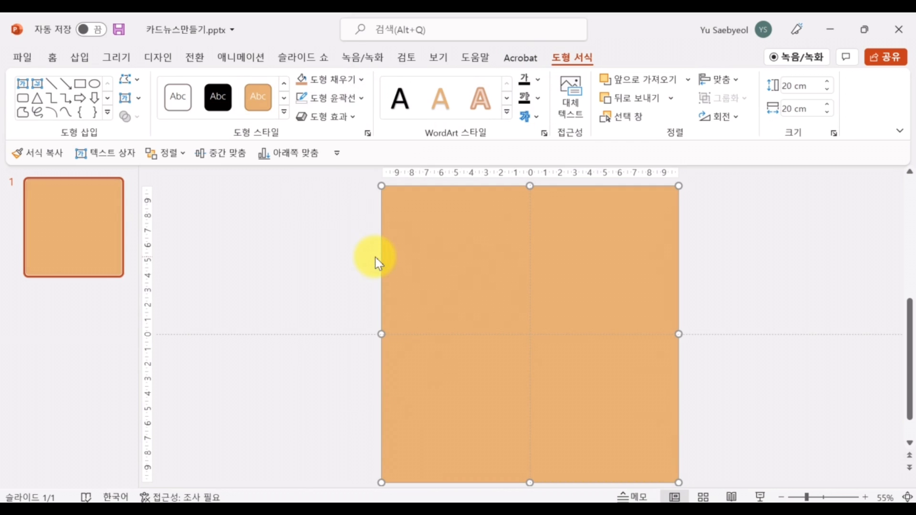
pyautogui.click(329, 79)
pyautogui.click(316, 175)
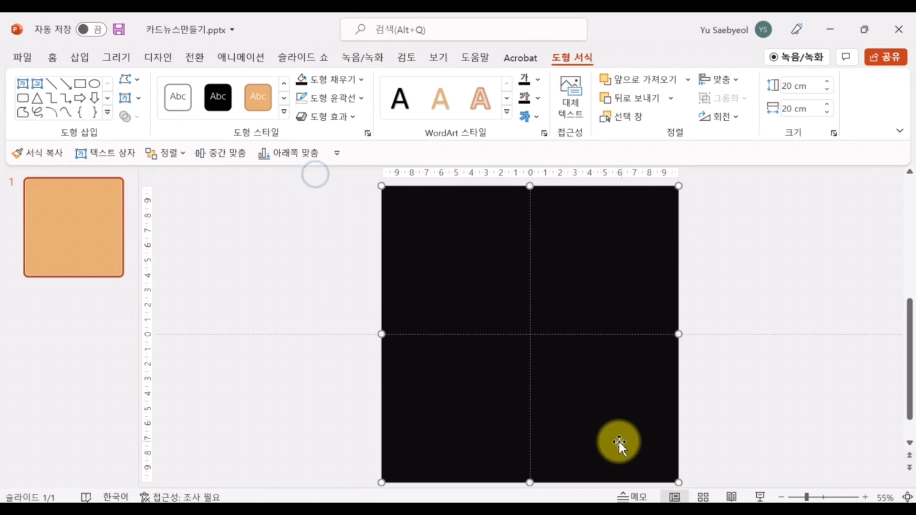
# Step: Set the black rectangle's fill transparency to 30% and close the shape formatting options
pyautogui.rightClick(619, 442)
pyautogui.click(691, 407)
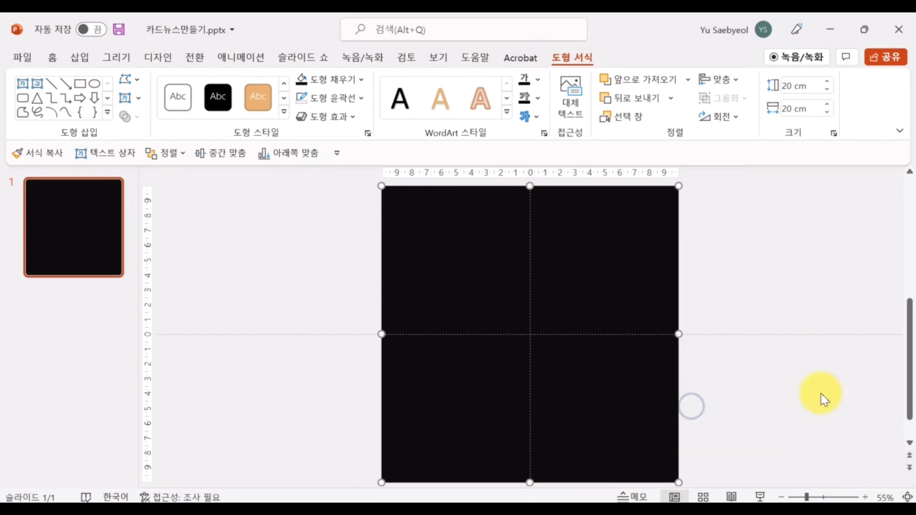
pyautogui.click(786, 260)
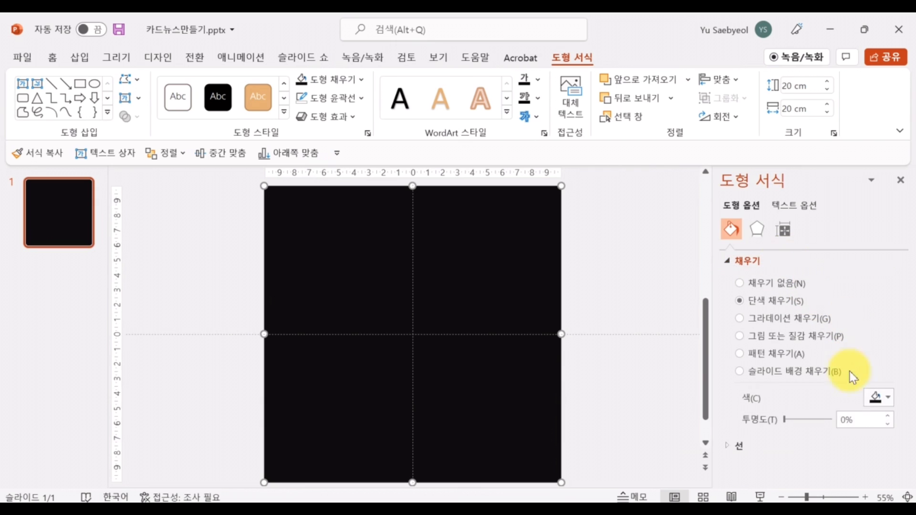
pyautogui.write('30')
pyautogui.press('Return')
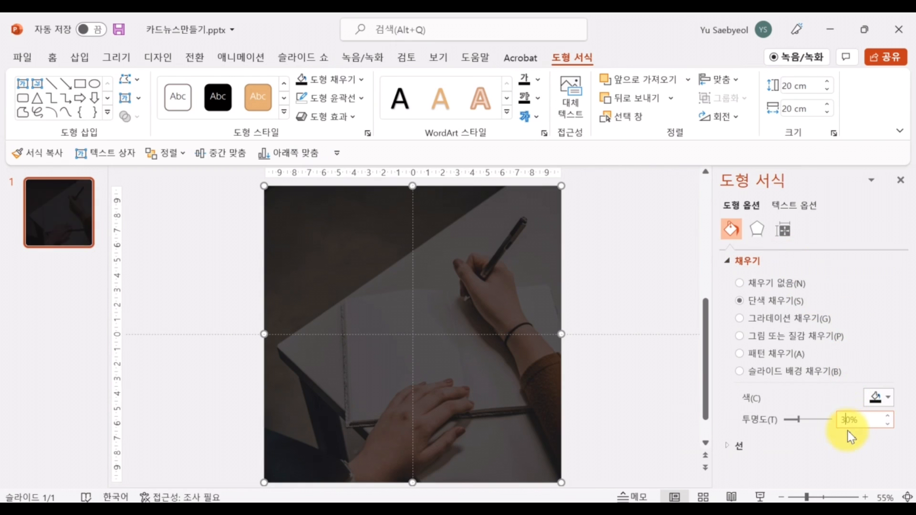
pyautogui.click(899, 182)
pyautogui.click(184, 260)
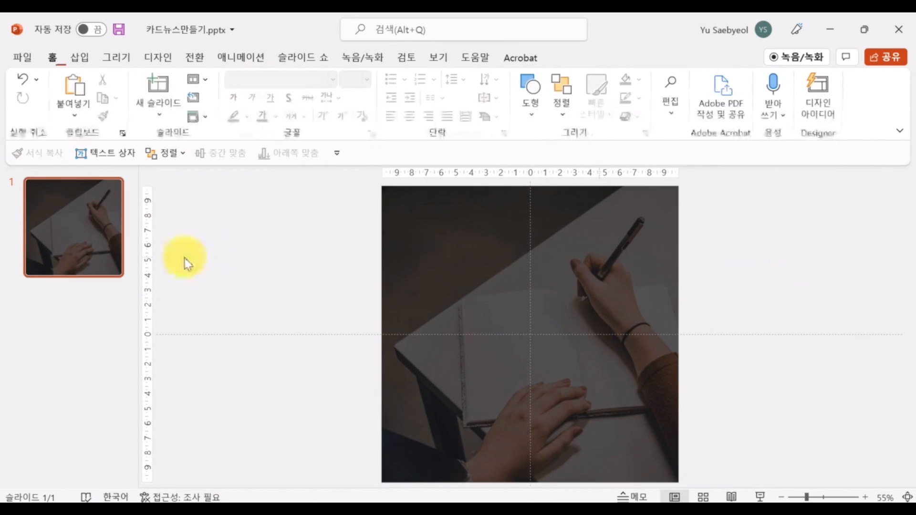
# Step: Insert the round blue logo picture from the desktop and place it in the slide's top-left corner
pyautogui.click(84, 58)
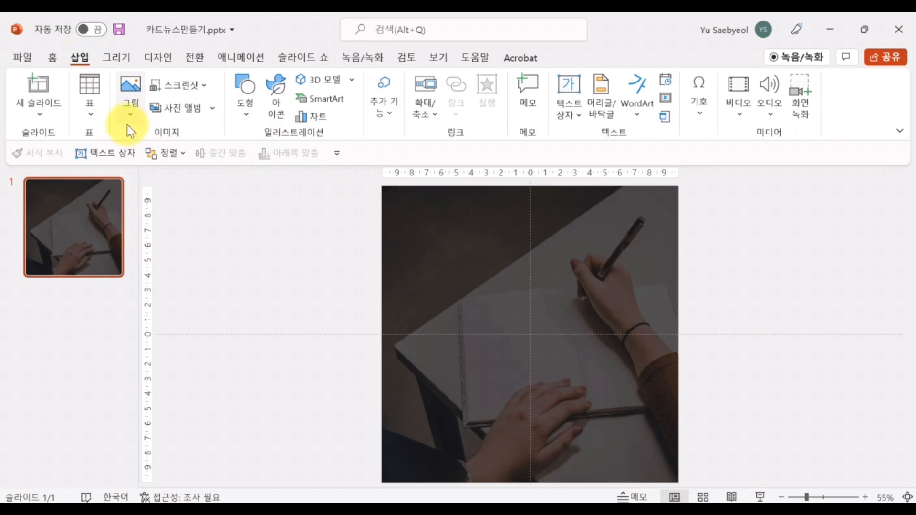
pyautogui.click(130, 108)
pyautogui.click(170, 161)
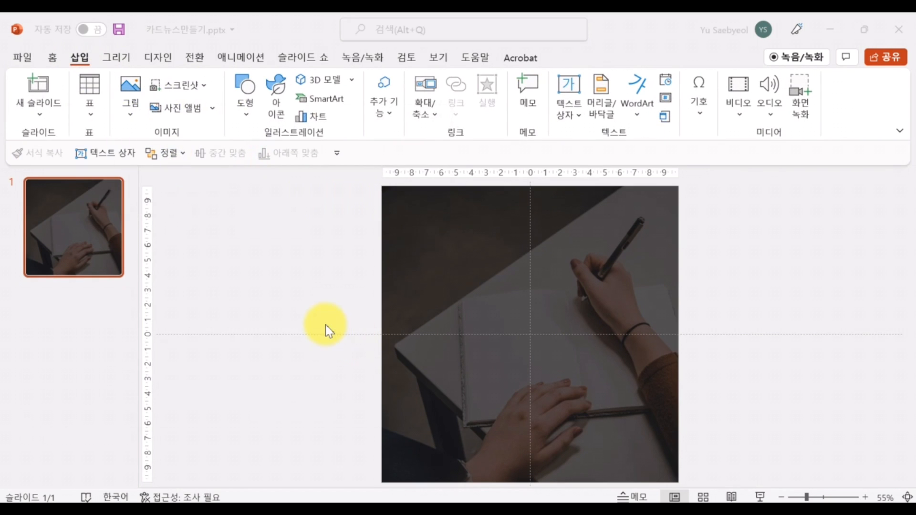
pyautogui.click(102, 275)
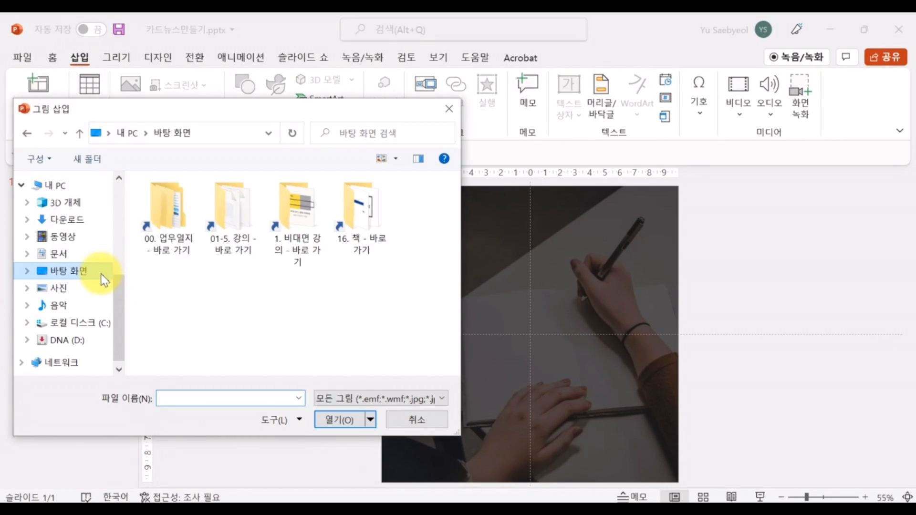
pyautogui.doubleClick(357, 232)
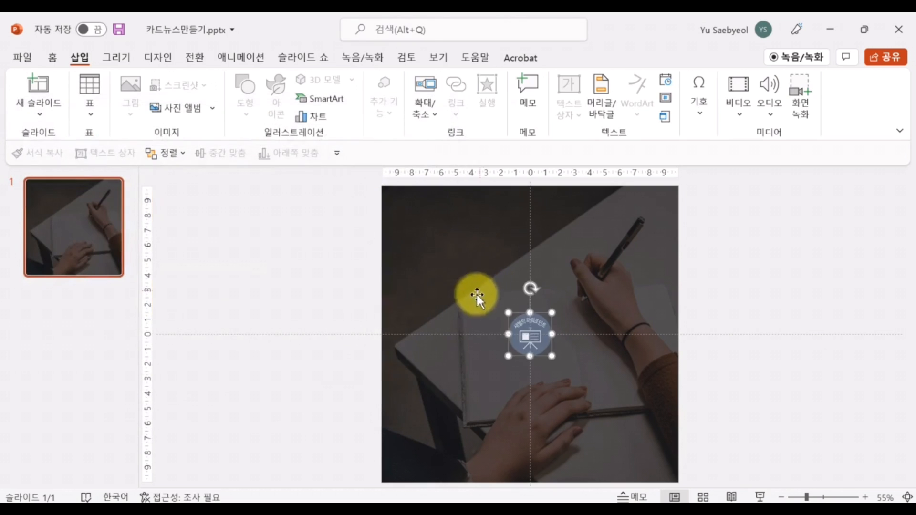
pyautogui.moveTo(527, 333); pyautogui.dragTo(406, 209)
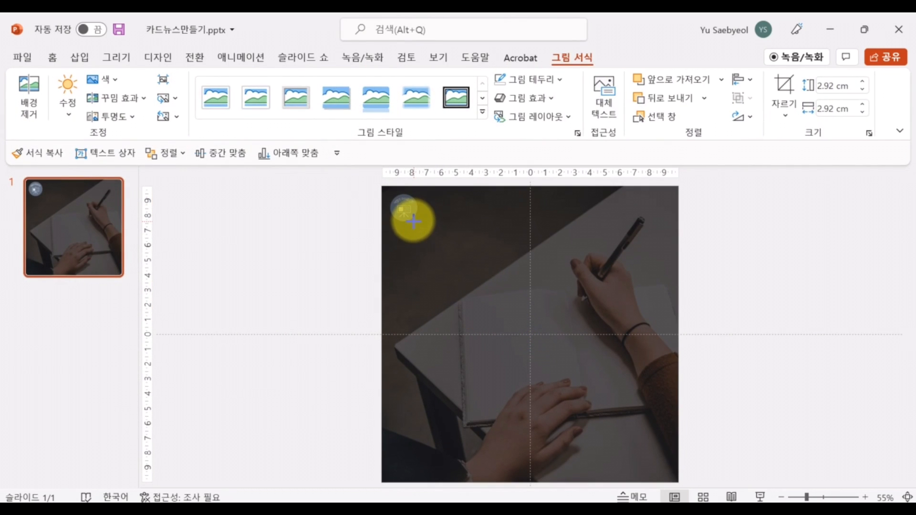
pyautogui.click(311, 233)
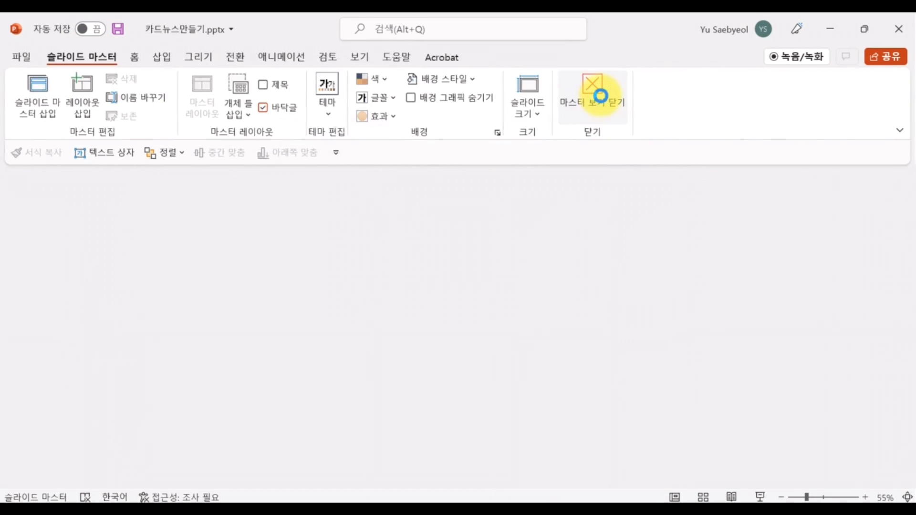
# Step: Close the slide master, enlarge the white title 마음챙김 글쓰기 특강 to 88 pt and shift it slightly up and left
pyautogui.click(601, 97)
pyautogui.click(446, 297)
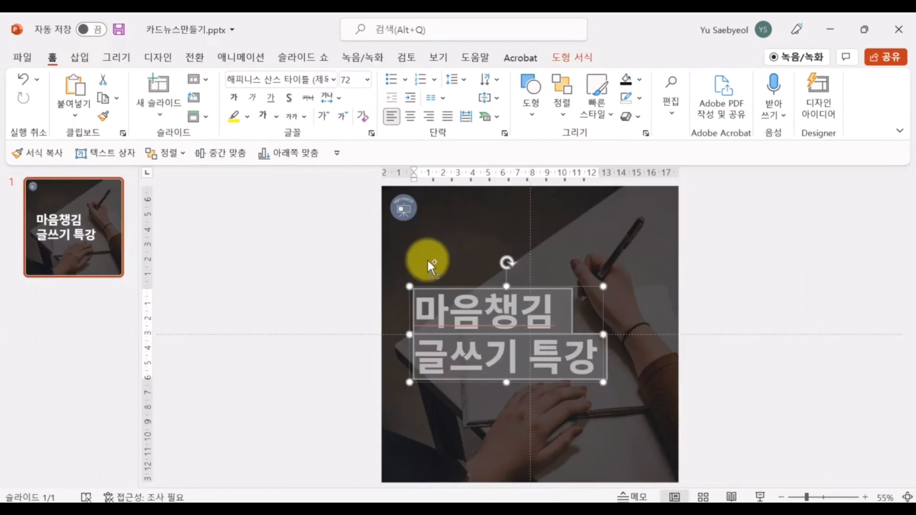
pyautogui.hotkey('ctrl', 'shift', '.')
pyautogui.hotkey('ctrl', 'shift', '.')
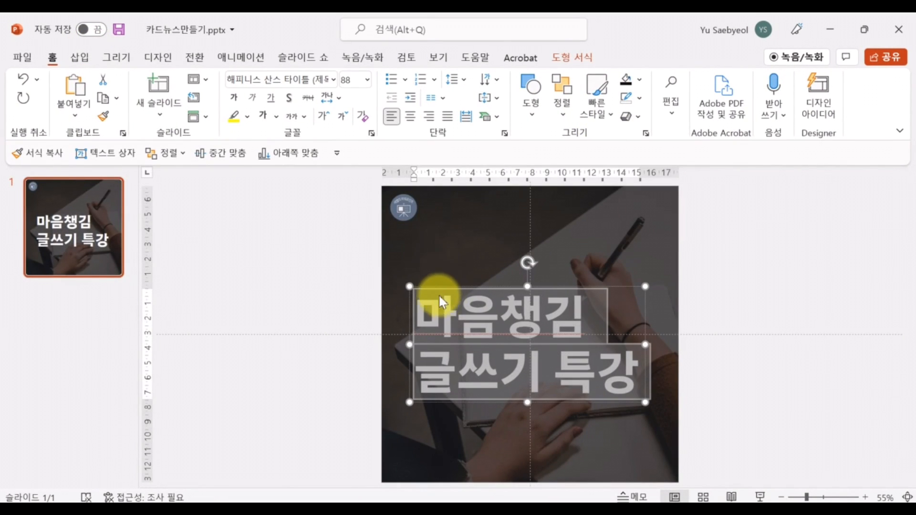
pyautogui.moveTo(439, 294); pyautogui.dragTo(429, 263)
pyautogui.click(359, 224)
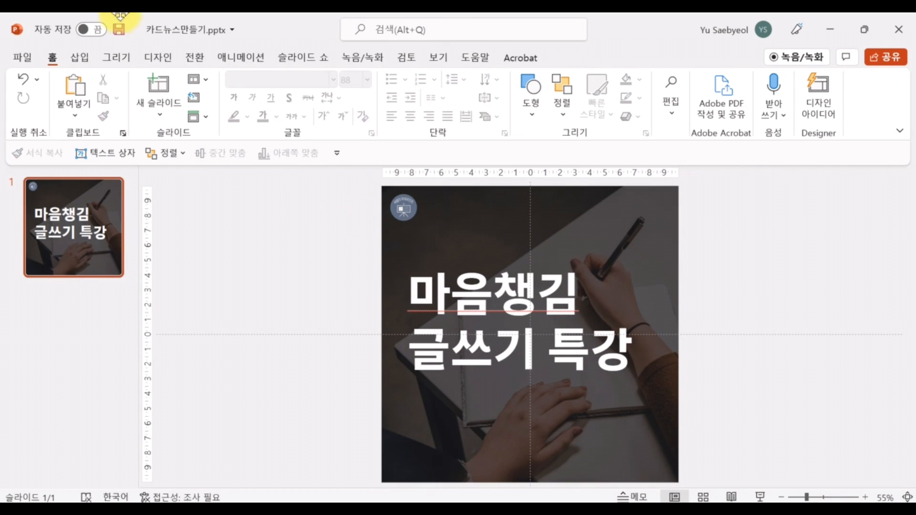
# Step: Draw a horizontal line about 3.6 cm long below the title's left end and color it white
pyautogui.click(80, 57)
pyautogui.click(242, 116)
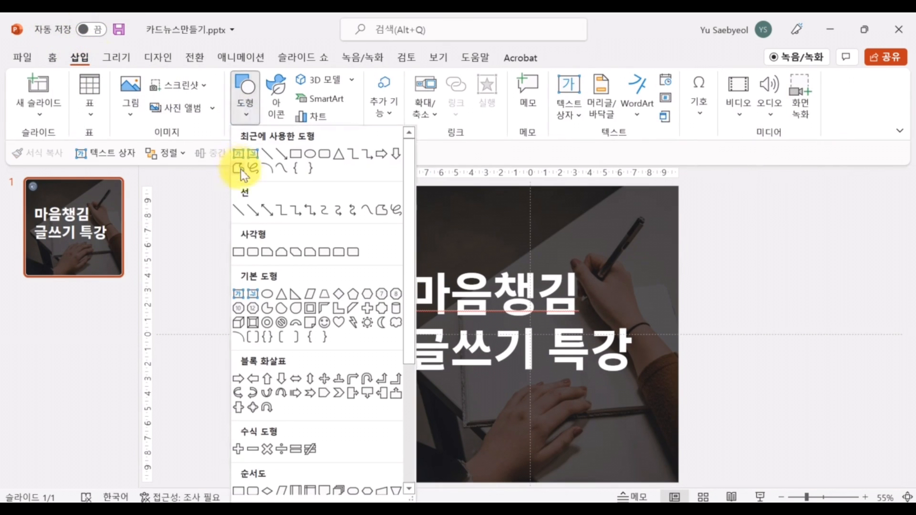
pyautogui.click(242, 206)
pyautogui.moveTo(413, 387); pyautogui.dragTo(465, 387)
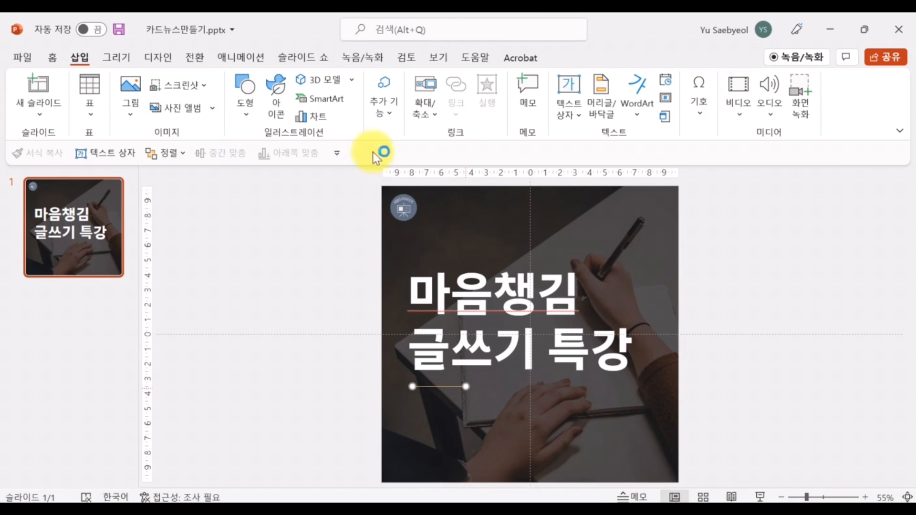
pyautogui.click(353, 98)
pyautogui.click(300, 134)
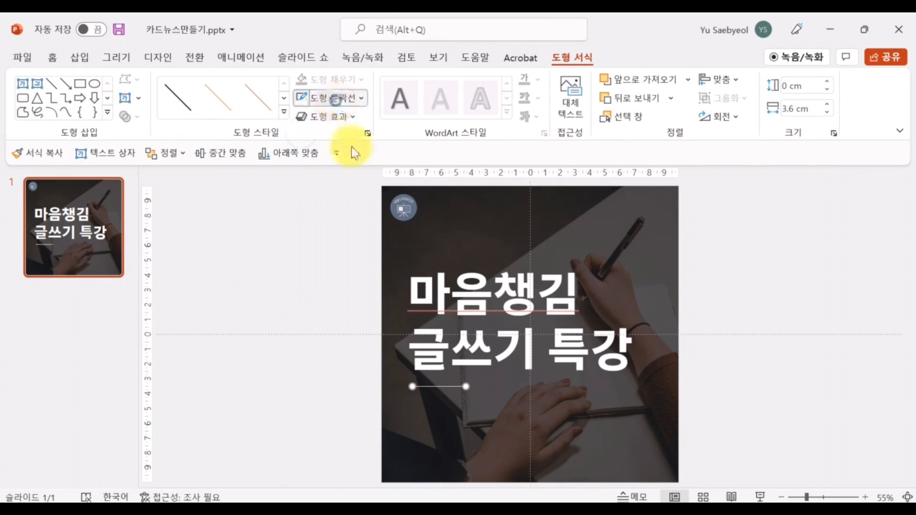
# Step: Thicken the white line and align its start with the title's left edge, slightly farther below the text
pyautogui.click(334, 97)
pyautogui.click(382, 324)
pyautogui.click(477, 466)
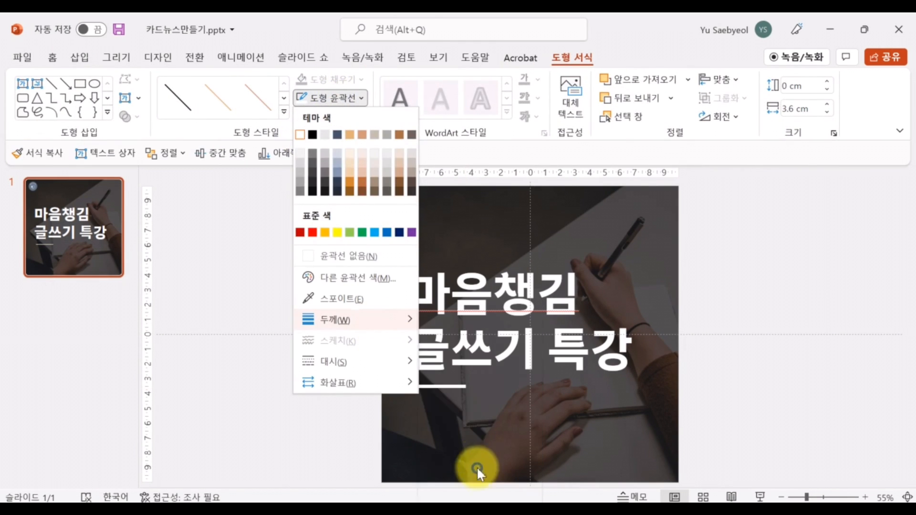
pyautogui.click(428, 393)
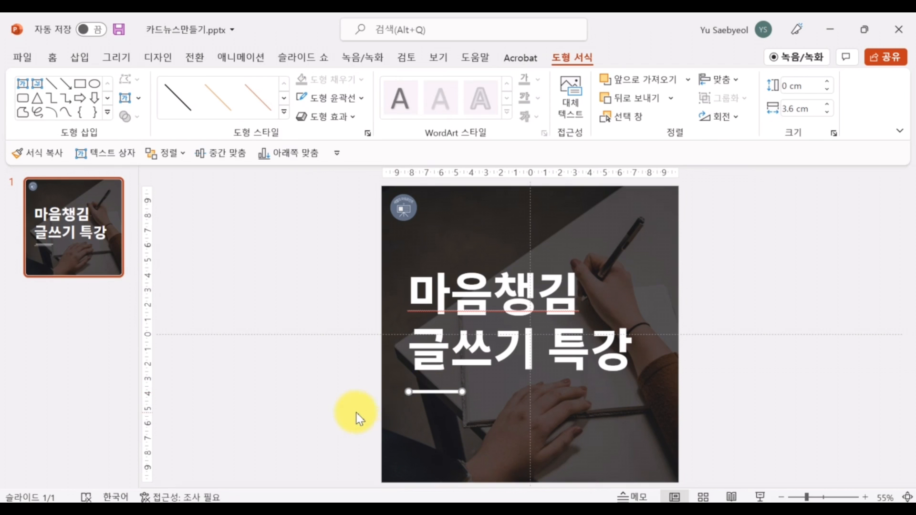
pyautogui.click(352, 408)
# Step: Add a text box with the channel name in white 12 pt text and place it in the slide's bottom-right corner
pyautogui.click(80, 57)
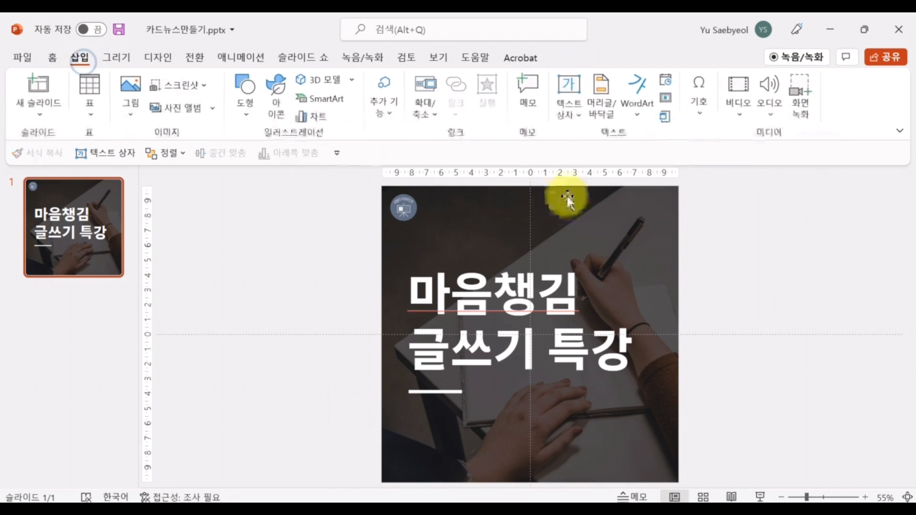
pyautogui.click(568, 114)
pyautogui.click(579, 137)
pyautogui.click(243, 379)
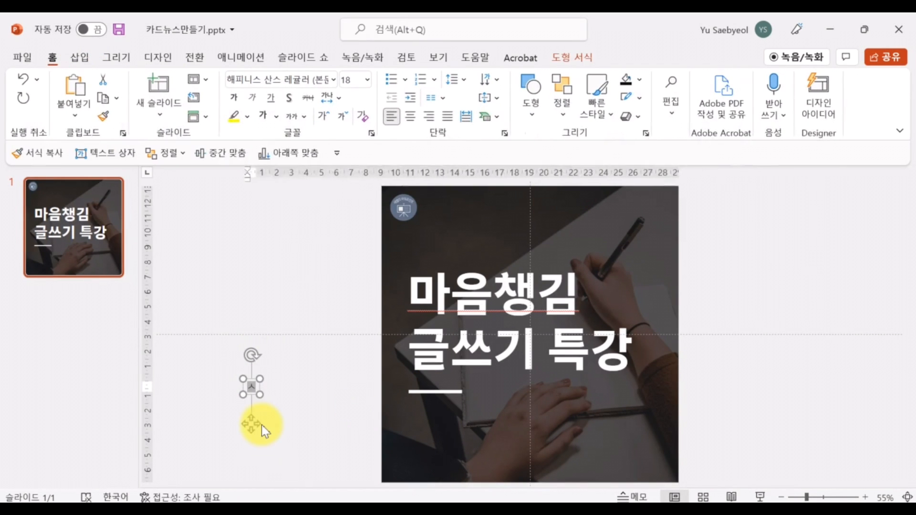
pyautogui.write('새벼ㄹ의 파워포인트')
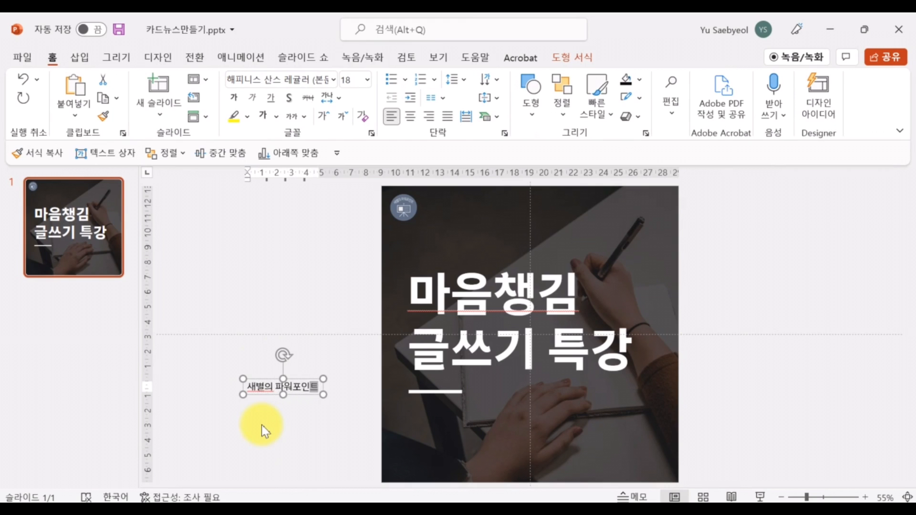
pyautogui.hotkey('ctrl', 'a')
pyautogui.hotkey('ctrl', 'shift', ',')
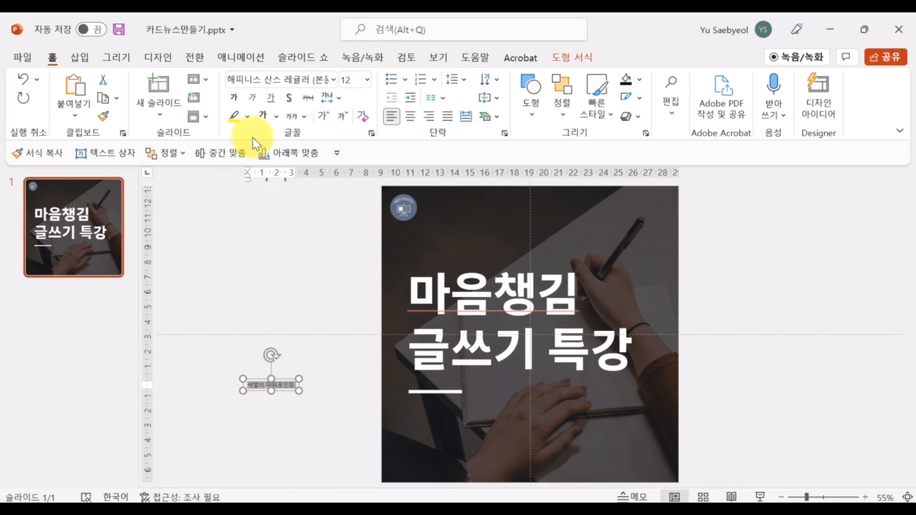
pyautogui.moveTo(287, 385); pyautogui.dragTo(659, 464)
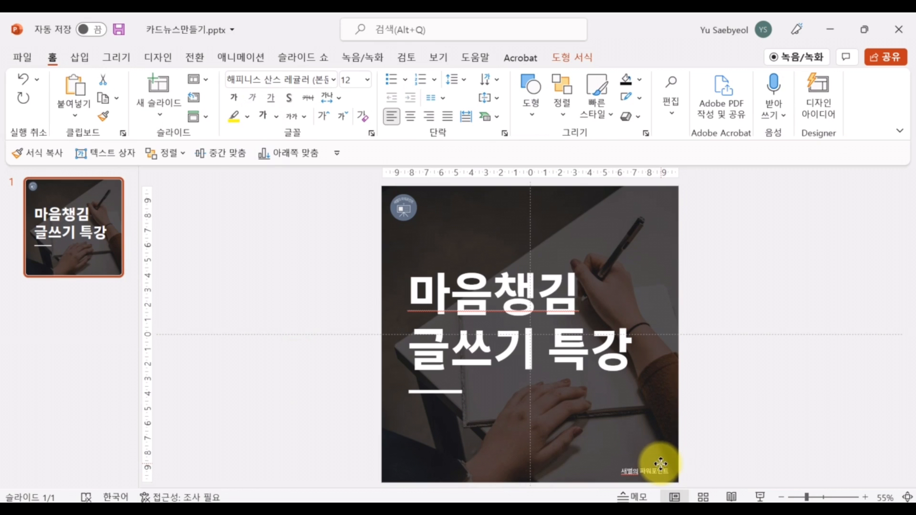
pyautogui.click(715, 435)
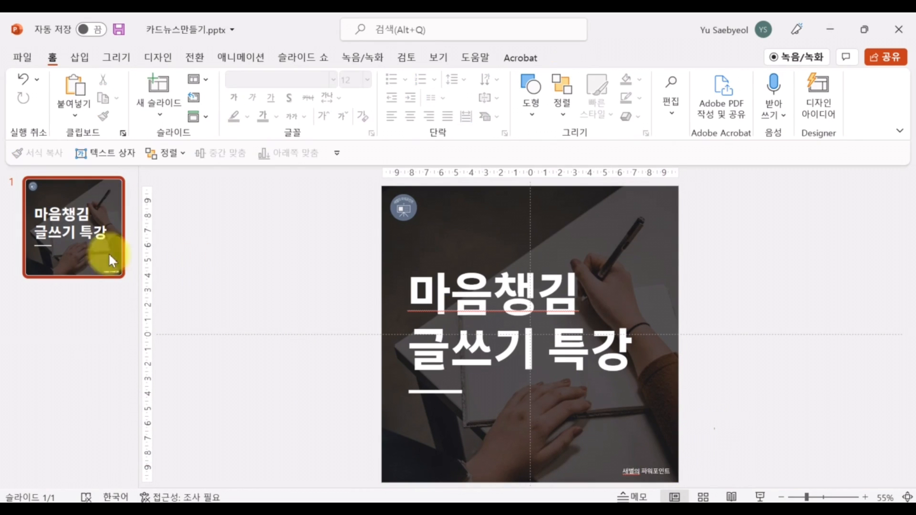
# Step: Duplicate slide 1 and delete the title text and white line from the copy
pyautogui.rightClick(72, 267)
pyautogui.click(132, 320)
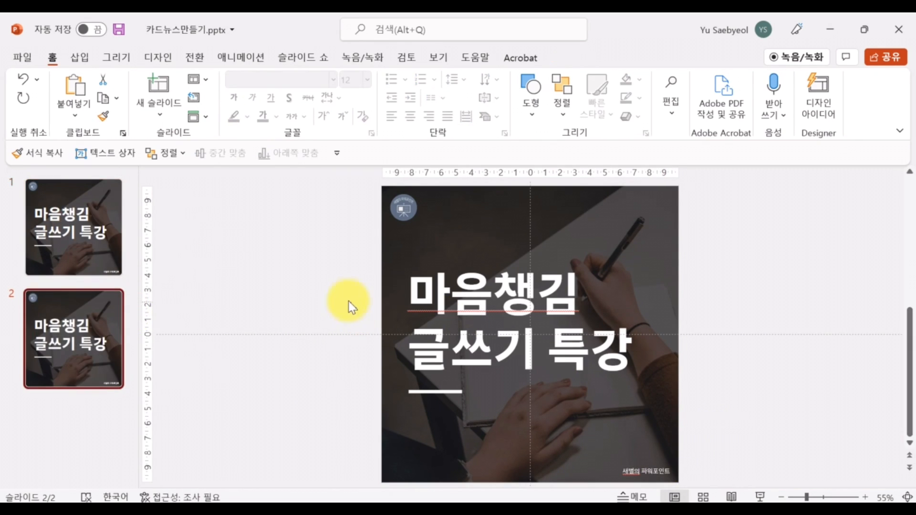
pyautogui.moveTo(386, 291); pyautogui.dragTo(675, 450)
pyautogui.press('Delete')
# Step: Move slide 2's dark overlay off to the left, delete the notebook photo and switch to the writing_카드뉴스 folder in File Explorer
pyautogui.click(581, 372)
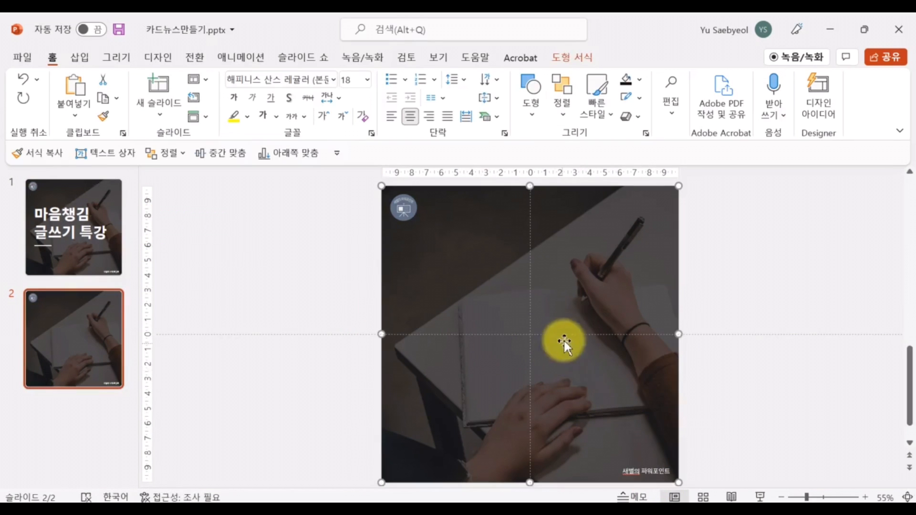
pyautogui.moveTo(565, 341); pyautogui.dragTo(383, 322)
pyautogui.click(626, 348)
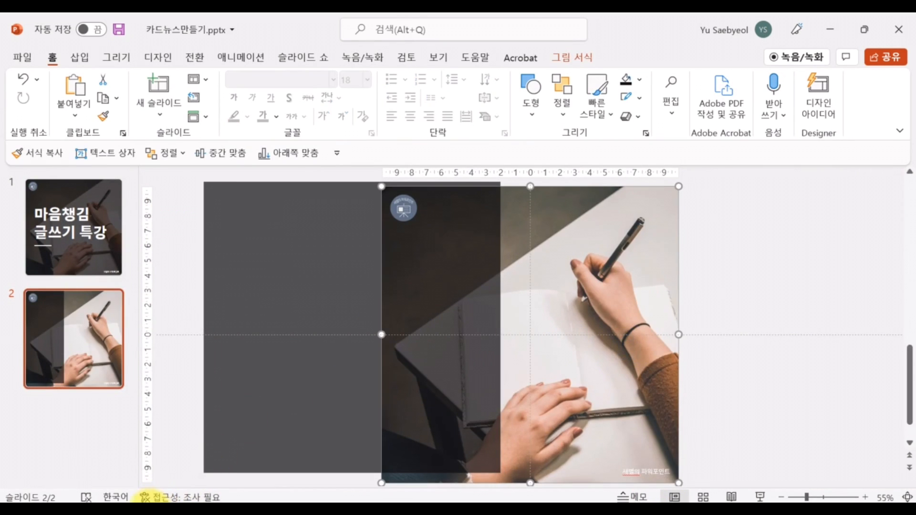
pyautogui.press('Delete')
pyautogui.hotkey('alt', 'Tab')
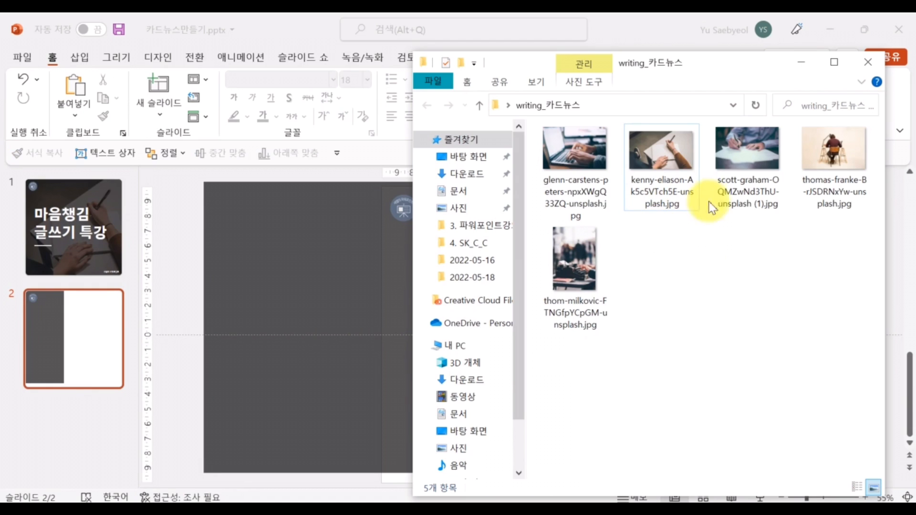
# Step: Copy the scott-graham photo of writing hands onto slide 2 and enlarge it proportionally to the slide's 20 cm height
pyautogui.click(735, 184)
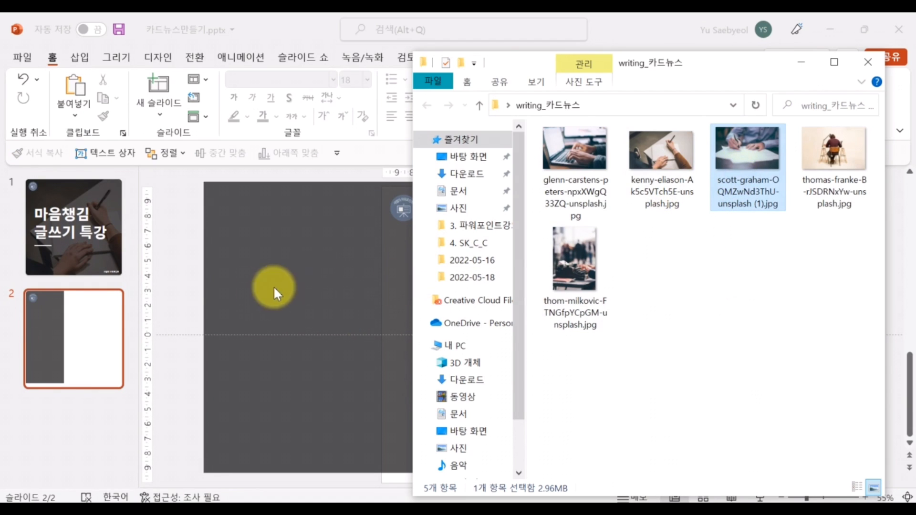
pyautogui.click(184, 269)
pyautogui.hotkey('ctrl', 'v')
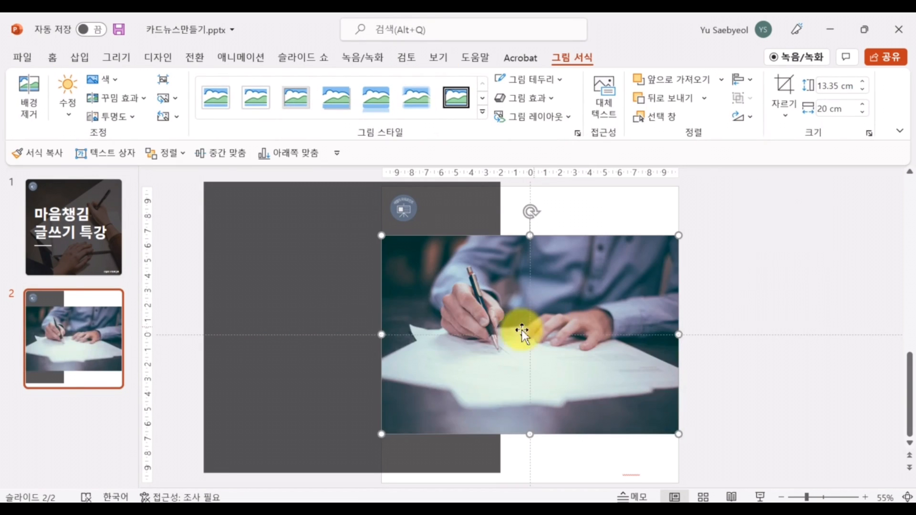
pyautogui.moveTo(522, 330); pyautogui.dragTo(505, 284)
pyautogui.moveTo(678, 384); pyautogui.dragTo(797, 482)
# Step: Crop the photo to a 1:1 square of 20 cm and move it to cover the whole slide
pyautogui.click(785, 109)
pyautogui.moveTo(808, 170)
pyautogui.click(772, 202)
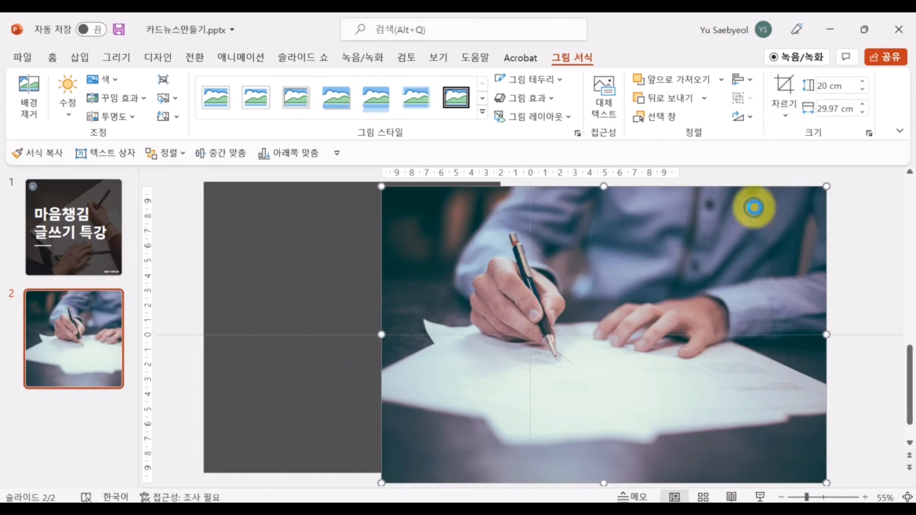
pyautogui.click(839, 242)
pyautogui.click(731, 276)
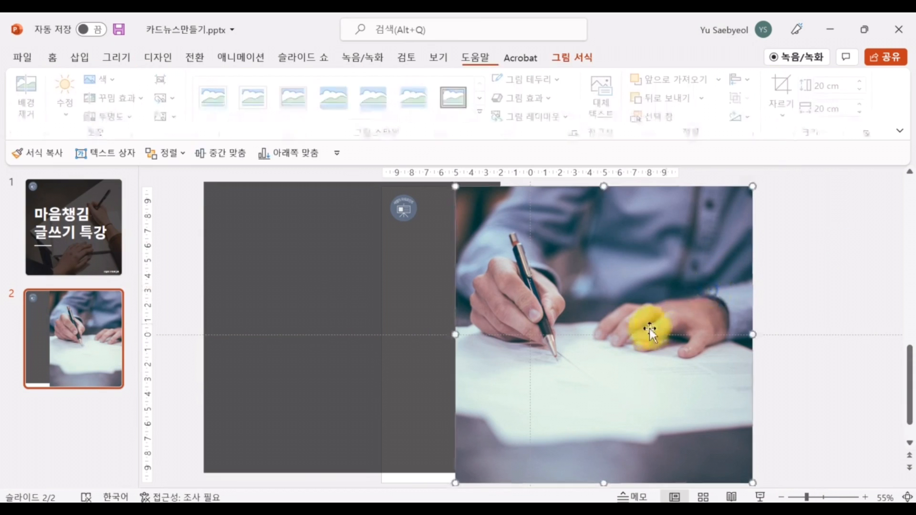
pyautogui.moveTo(648, 323); pyautogui.dragTo(591, 305)
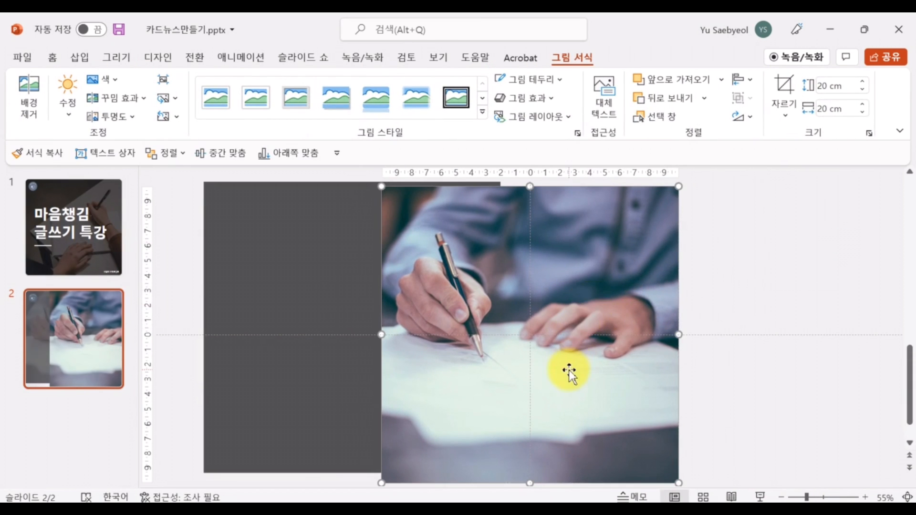
# Step: Send the photo to the back of slide 2 and delete the dark overlay
pyautogui.rightClick(569, 371)
pyautogui.click(630, 206)
pyautogui.click(325, 277)
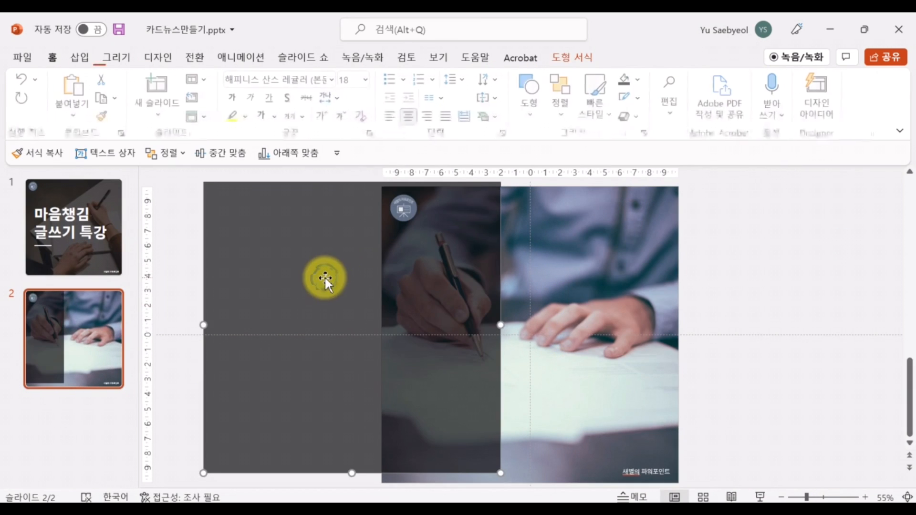
pyautogui.press('Delete')
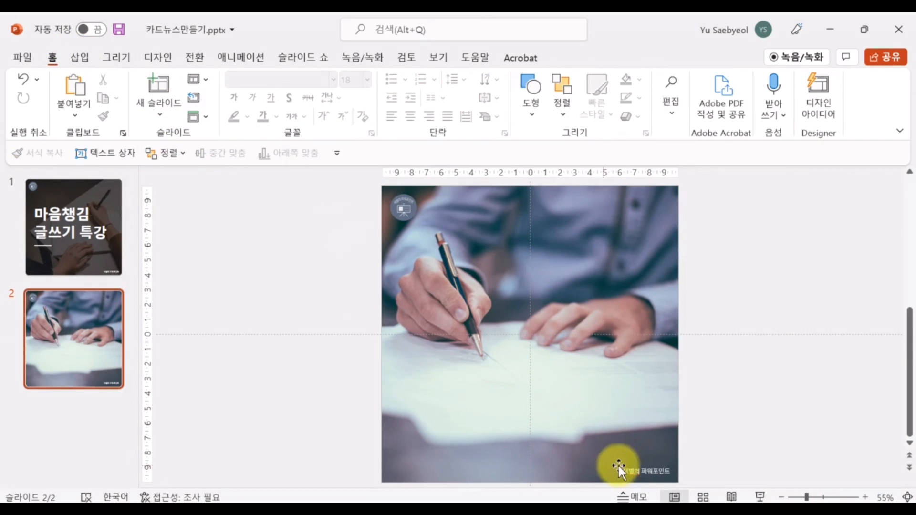
# Step: Delete the channel name text box from slide 2's lower corner
pyautogui.click(638, 463)
pyautogui.click(639, 470)
pyautogui.click(642, 465)
pyautogui.press('Delete')
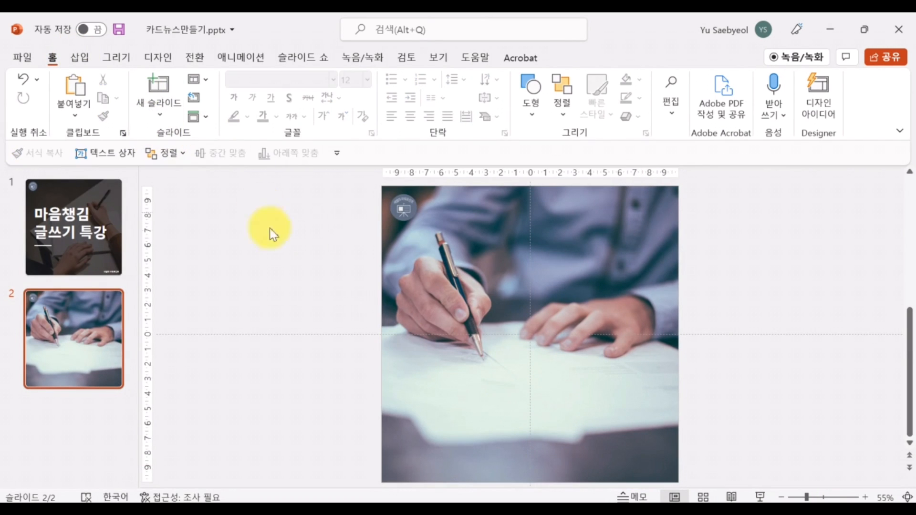
# Step: Lock the background photo on slide 2 so it cannot be moved
pyautogui.click(525, 374)
pyautogui.rightClick(525, 379)
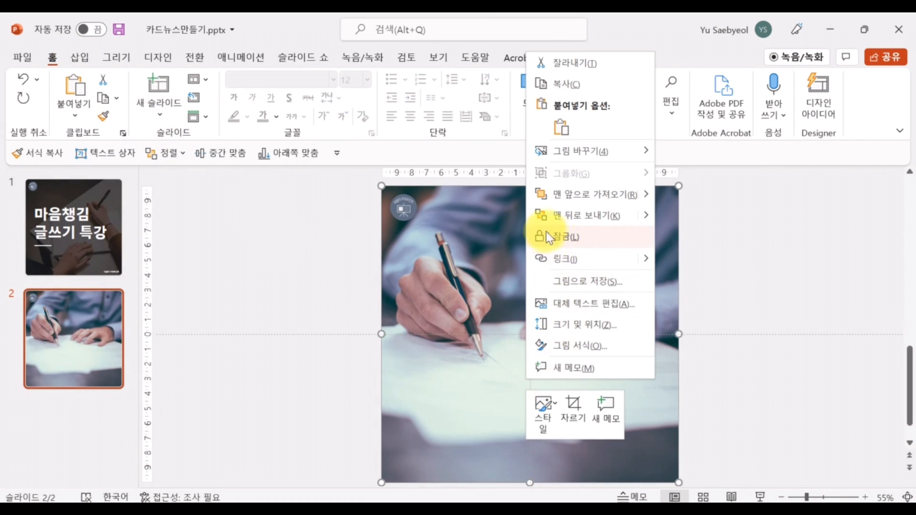
pyautogui.click(552, 237)
pyautogui.click(750, 252)
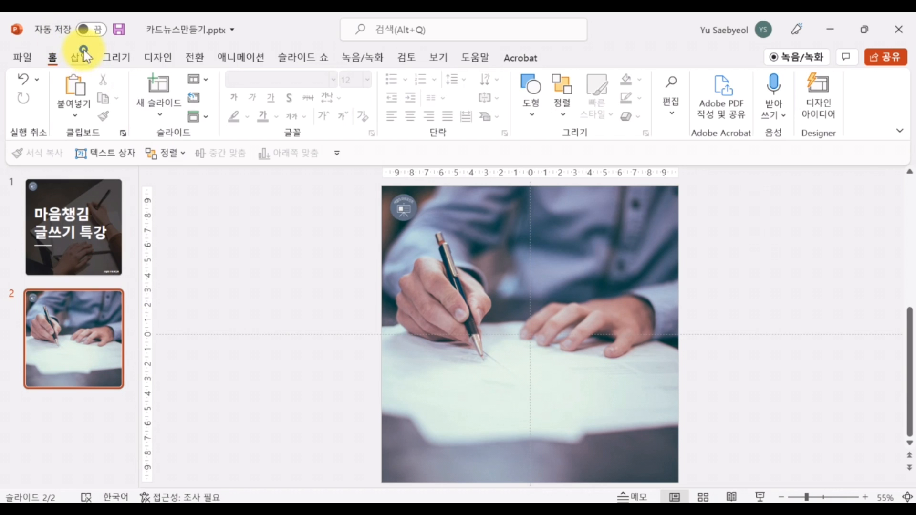
# Step: Draw a rounded rectangle about 17.8 cm wide and 6.4 cm high across the lower part of the photo
pyautogui.click(82, 57)
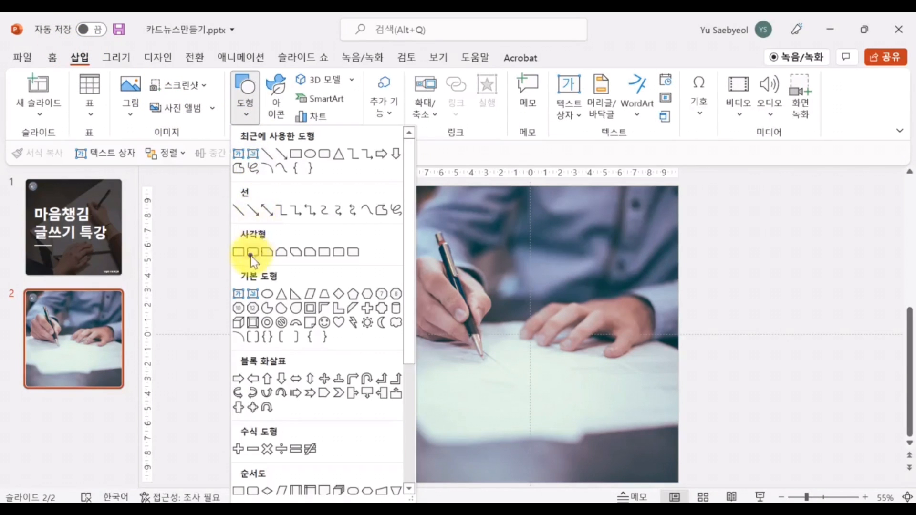
pyautogui.click(249, 253)
pyautogui.moveTo(395, 372); pyautogui.dragTo(662, 468)
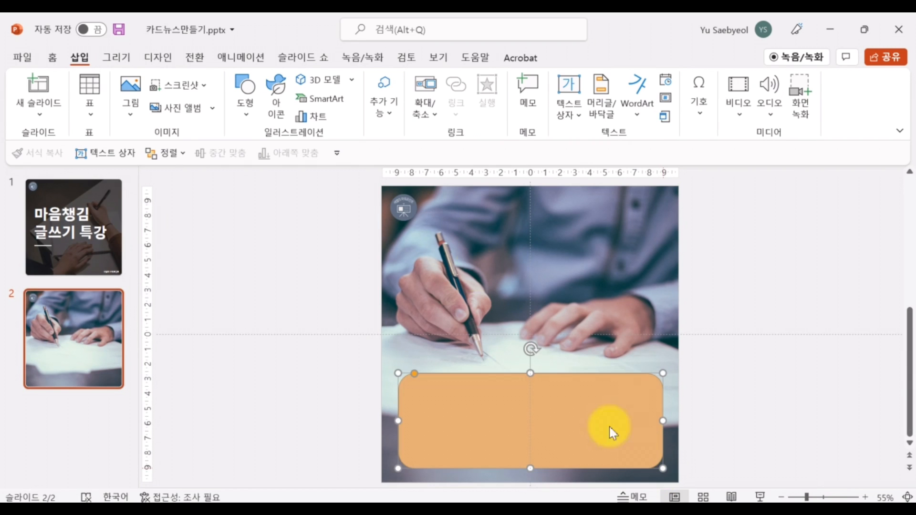
# Step: Remove the rounded rectangle's outline and fill it with white
pyautogui.click(326, 99)
pyautogui.click(369, 254)
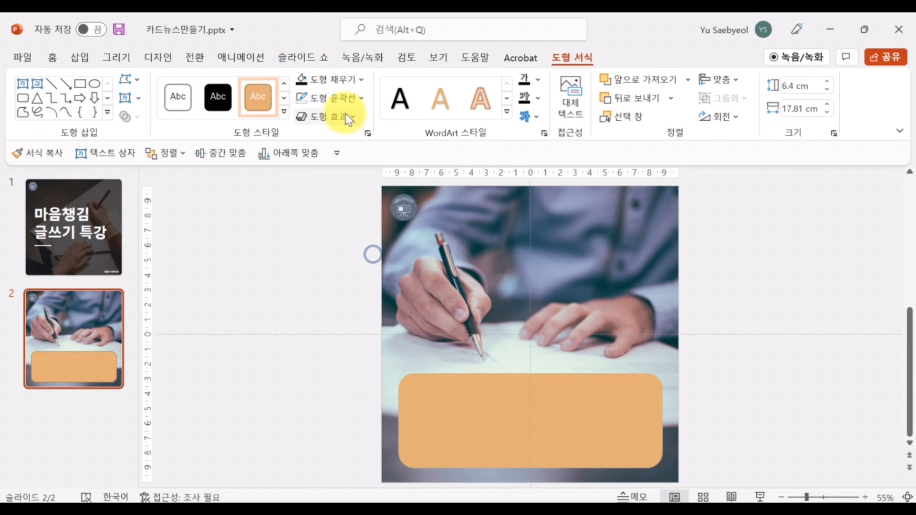
pyautogui.click(337, 79)
pyautogui.click(300, 134)
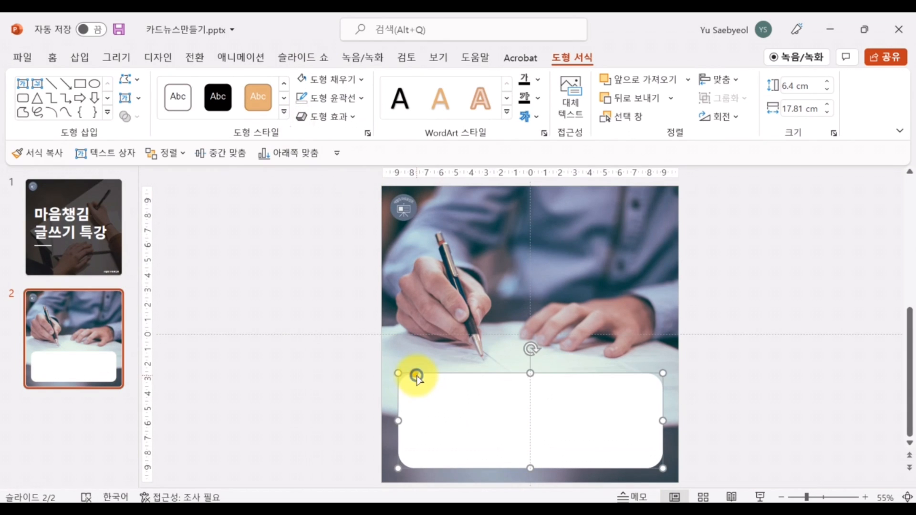
# Step: Adjust the white rectangle's corner rounding and nudge the box slightly upward
pyautogui.moveTo(416, 376)
pyautogui.mouseDown()
pyautogui.moveTo(468, 393)
pyautogui.moveTo(417, 385)
pyautogui.mouseUp()
pyautogui.click(288, 420)
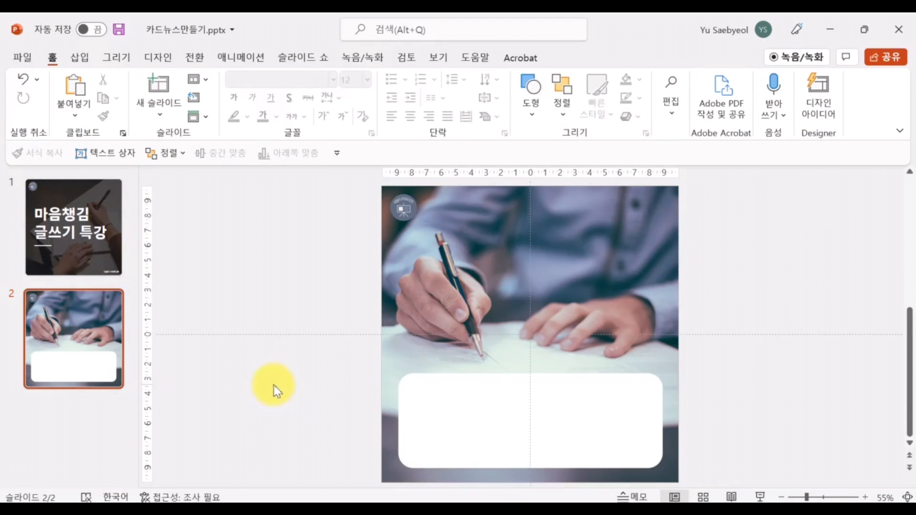
pyautogui.click(530, 428)
pyautogui.click(779, 424)
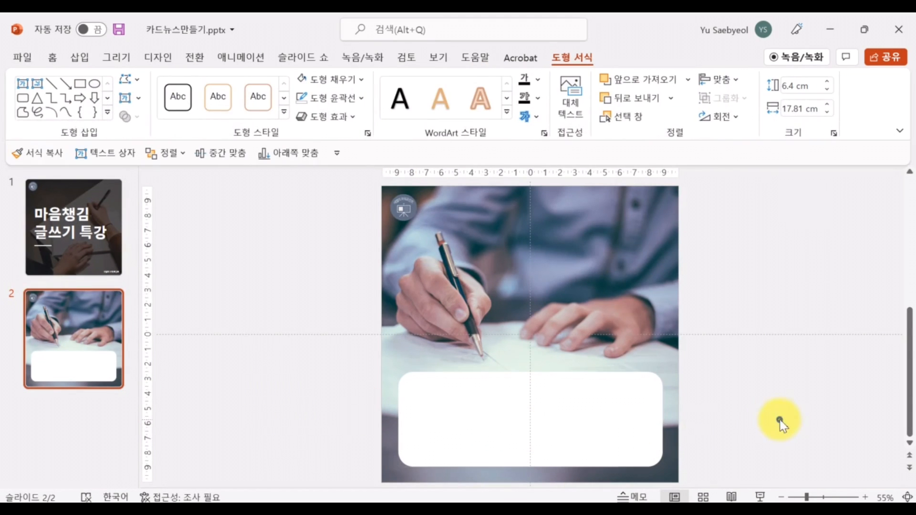
# Step: Add a horizontal text box reading "강사소개" and place it in the white box's upper-left corner
pyautogui.click(79, 57)
pyautogui.click(569, 113)
pyautogui.click(584, 137)
pyautogui.click(282, 398)
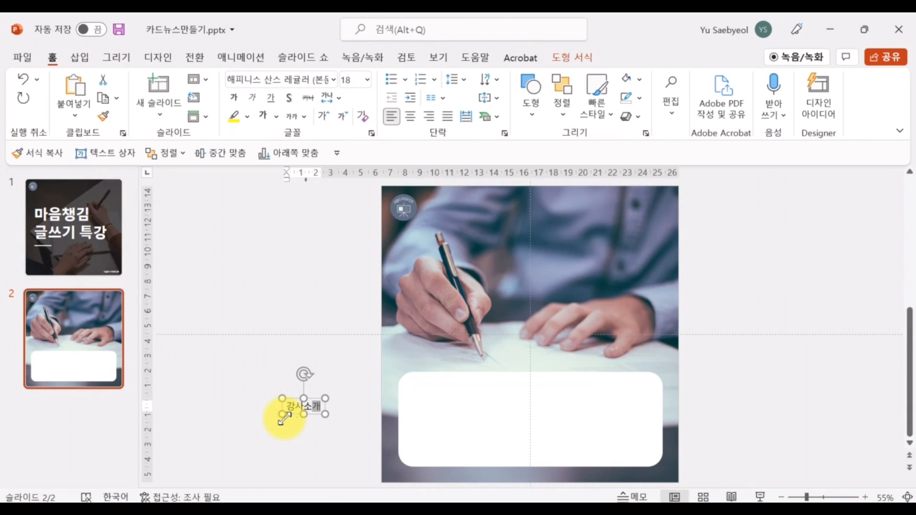
pyautogui.moveTo(320, 400); pyautogui.dragTo(449, 379)
pyautogui.click(285, 408)
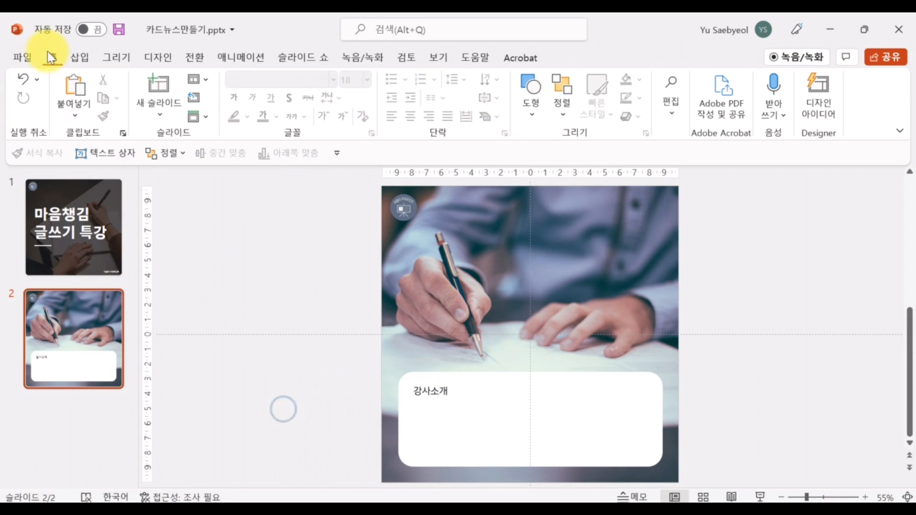
# Step: Draw a horizontal line about 16.1 cm long beneath the 강사소개 heading and give it a dark outline colour
pyautogui.click(79, 58)
pyautogui.click(252, 113)
pyautogui.click(245, 193)
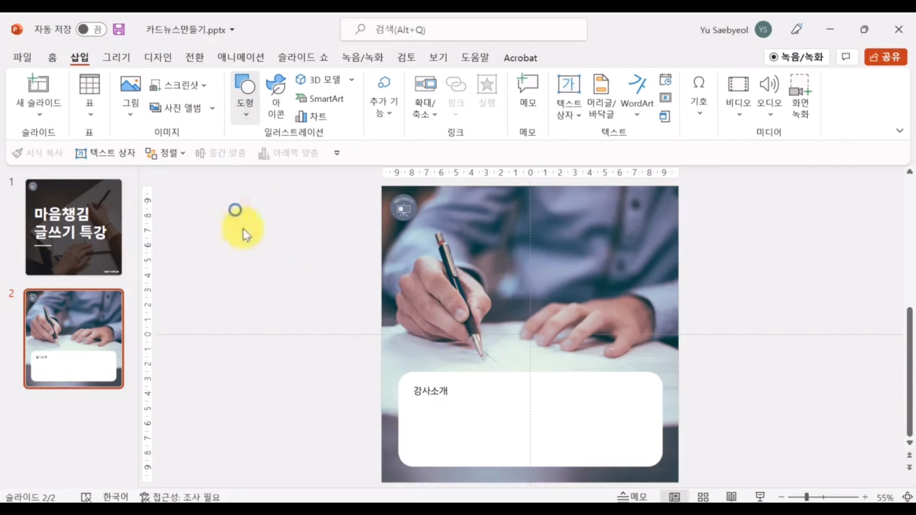
pyautogui.moveTo(412, 406); pyautogui.dragTo(648, 417)
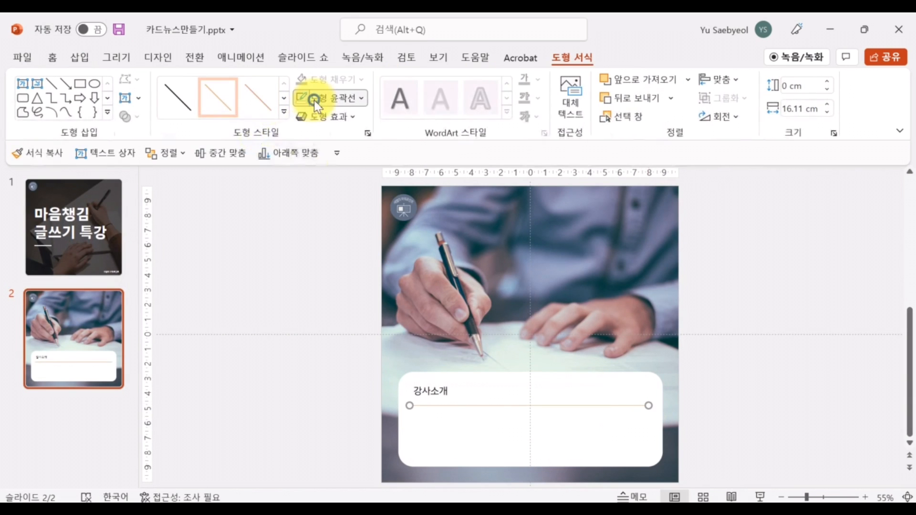
pyautogui.click(314, 99)
pyautogui.click(316, 154)
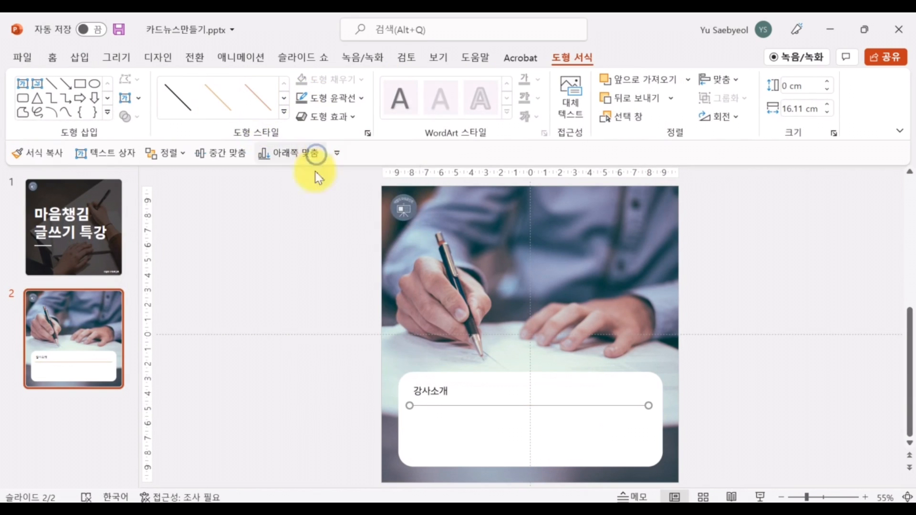
pyautogui.click(273, 418)
# Step: Add a text box beside the slide with three lines, each reading "강사 이력을 입력하세요"
pyautogui.click(91, 55)
pyautogui.click(570, 126)
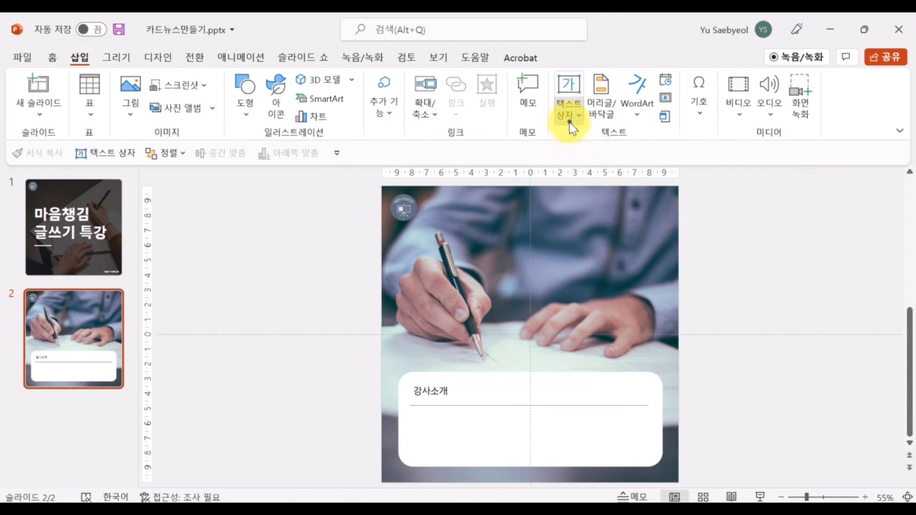
pyautogui.click(582, 135)
pyautogui.click(206, 390)
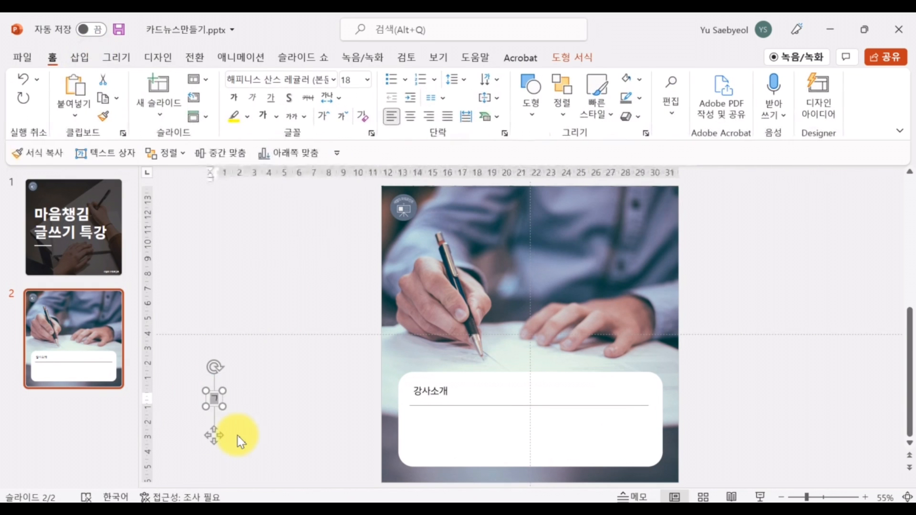
pyautogui.write('강사 이력을 입력ㅎ')
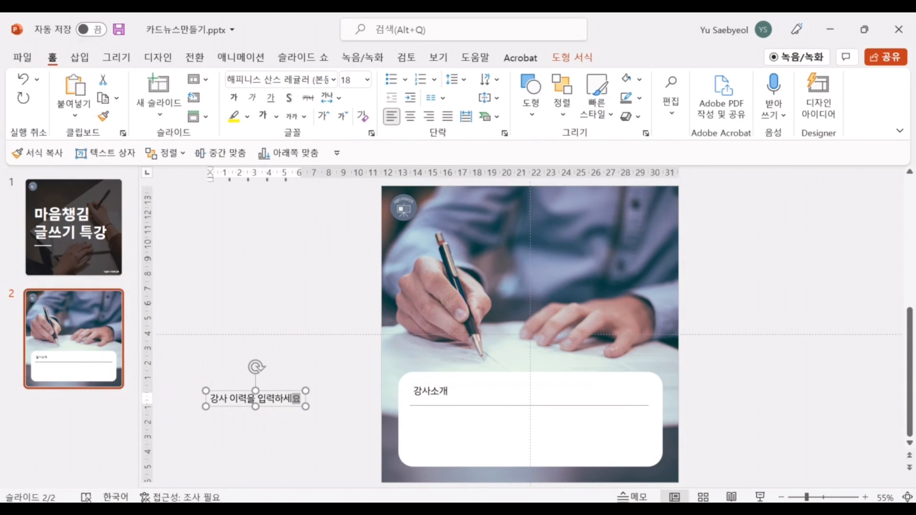
pyautogui.click(298, 399)
pyautogui.press('Return')
pyautogui.write('강사 이력을 입력하세요')
pyautogui.press('Return')
pyautogui.write('강사 이력을 입력하세요')
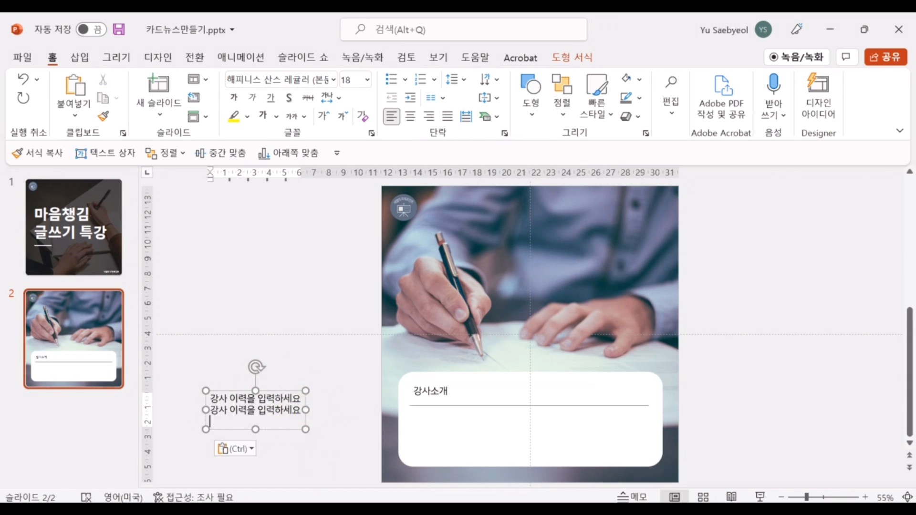
# Step: Format the three 강사 이력 lines as a list with small square bullets
pyautogui.press('ctrl')
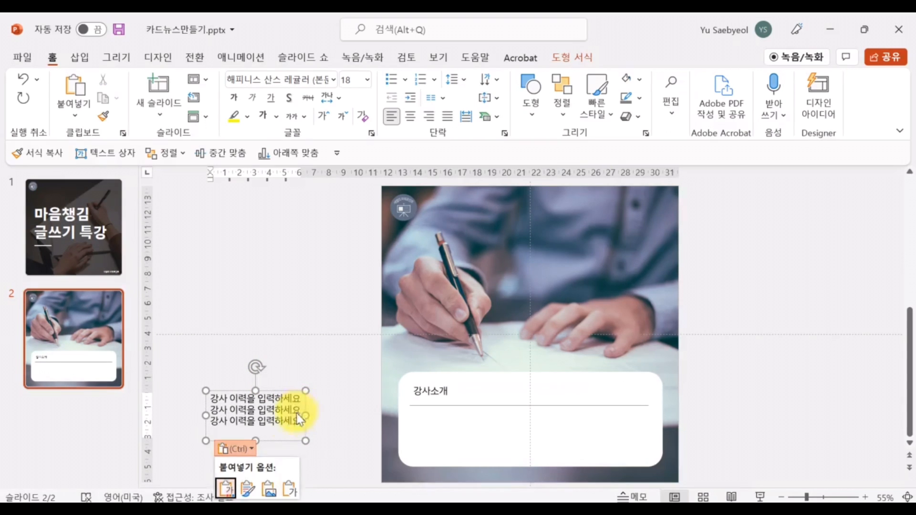
pyautogui.press('Escape')
pyautogui.hotkey('ctrl', 'a')
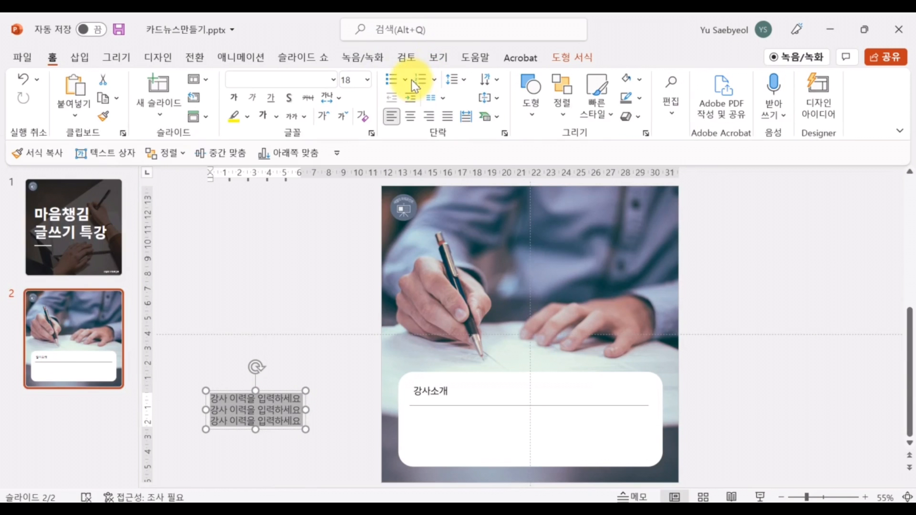
pyautogui.click(408, 79)
pyautogui.click(419, 170)
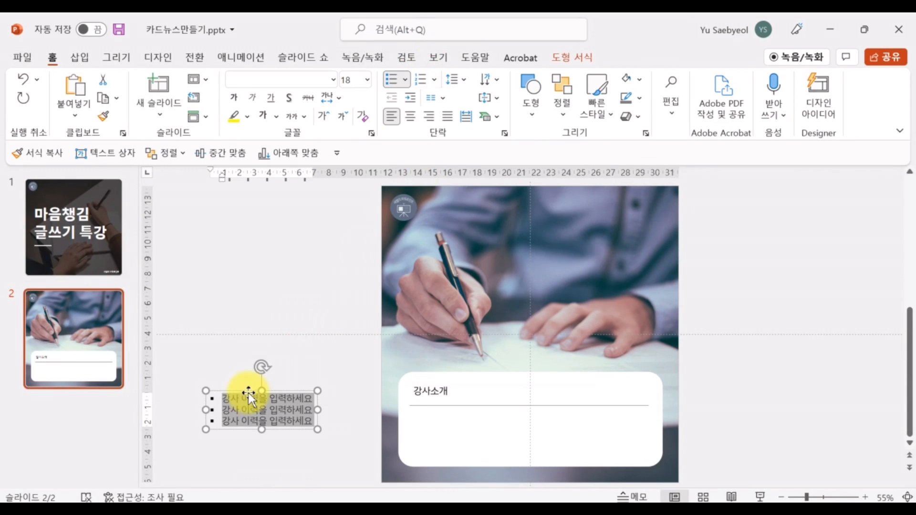
# Step: Set the bulleted list's line spacing to a multiple (배수) of 1.2
pyautogui.click(452, 79)
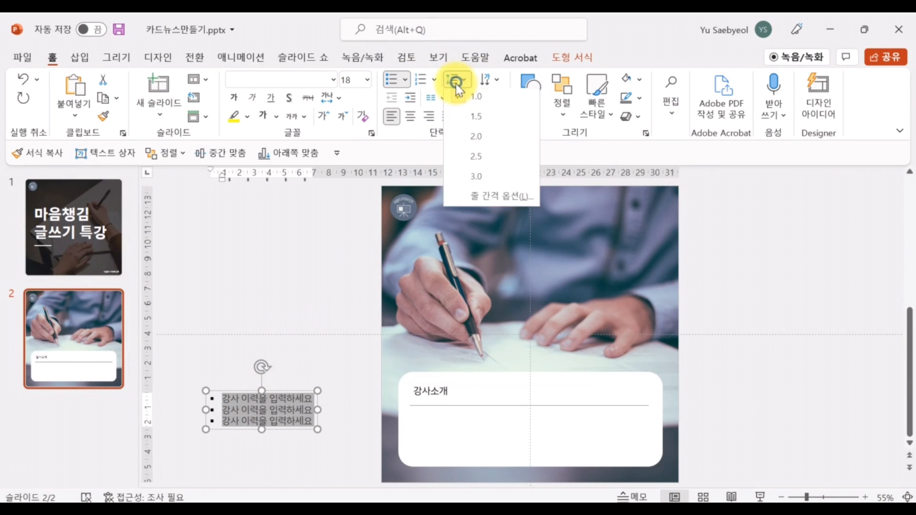
pyautogui.click(501, 199)
pyautogui.click(507, 307)
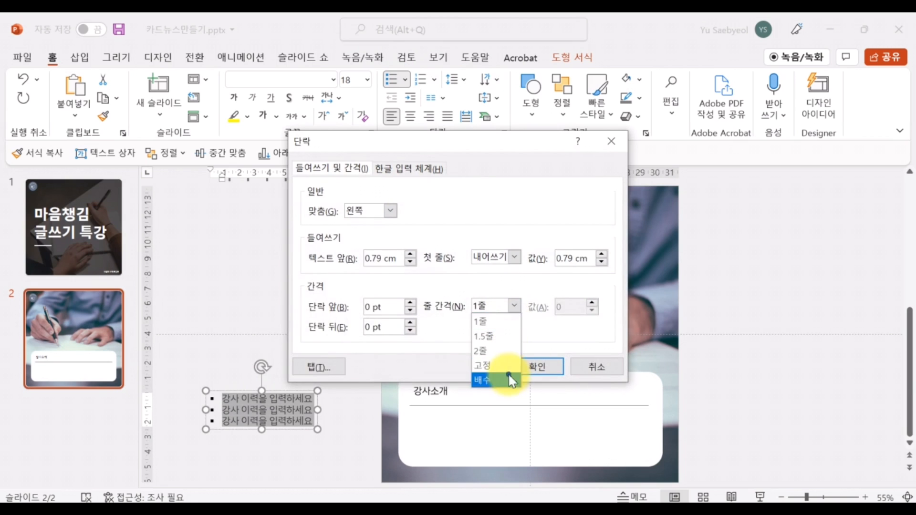
pyautogui.click(497, 365)
pyautogui.click(491, 304)
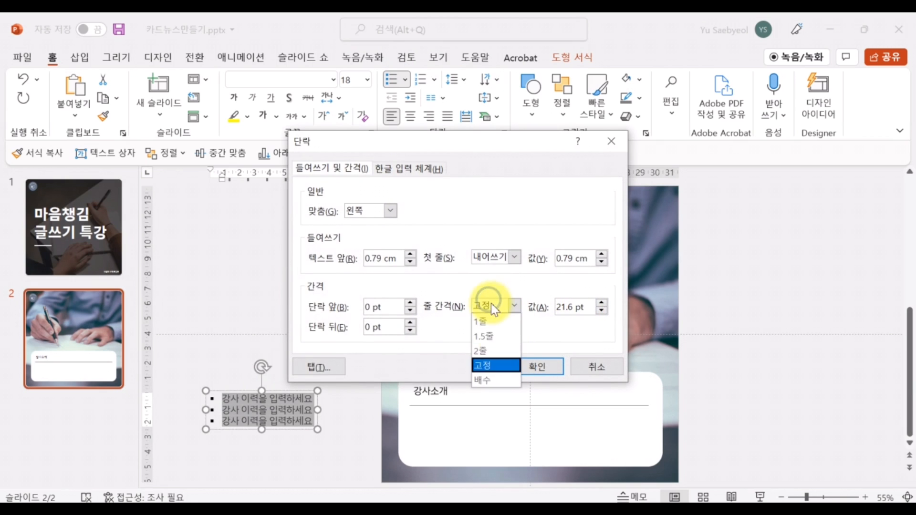
pyautogui.click(505, 382)
pyautogui.write('1')
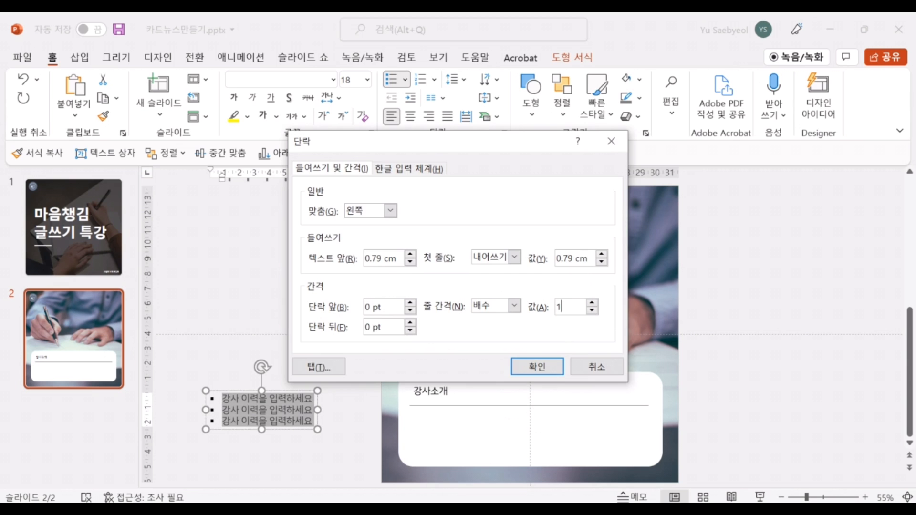
pyautogui.write('.2')
pyautogui.press('Return')
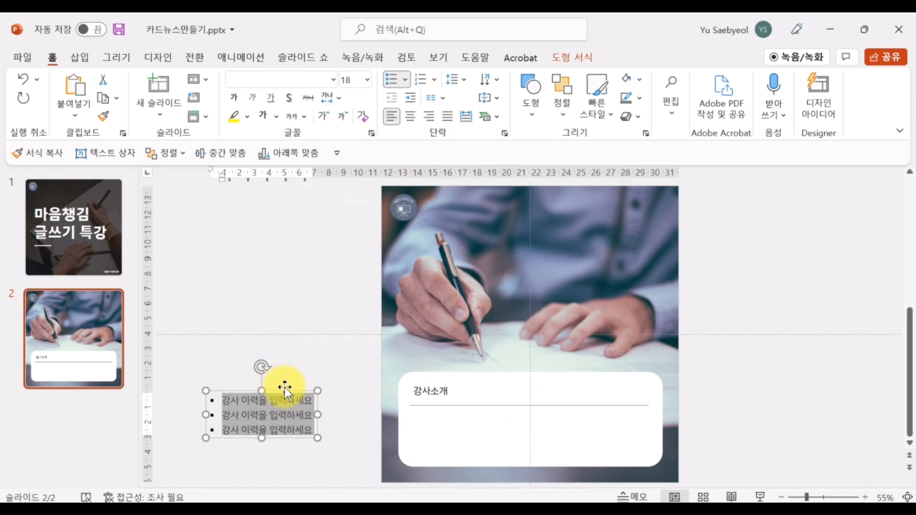
# Step: Place the bulleted list beneath the line in the white box and set the 강사소개 heading to 24 pt 해피니스 산스 타이틀
pyautogui.moveTo(285, 387); pyautogui.dragTo(491, 409)
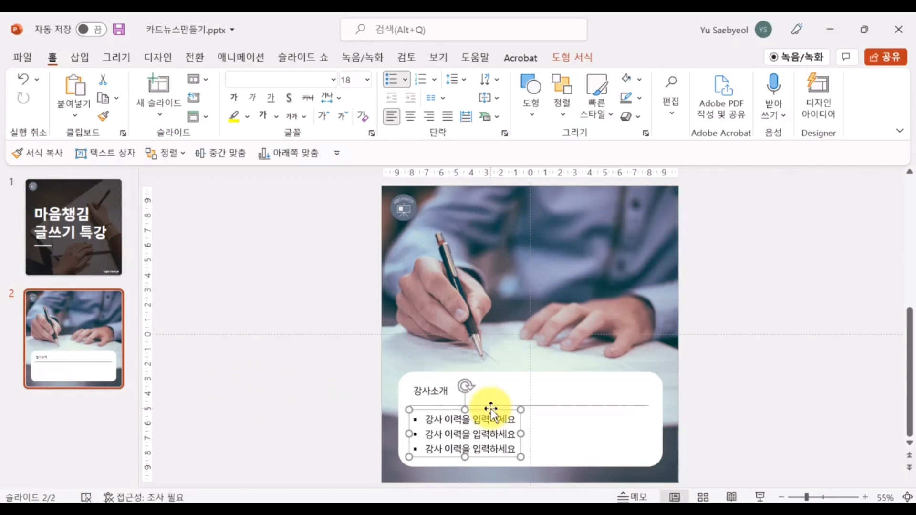
pyautogui.doubleClick(443, 389)
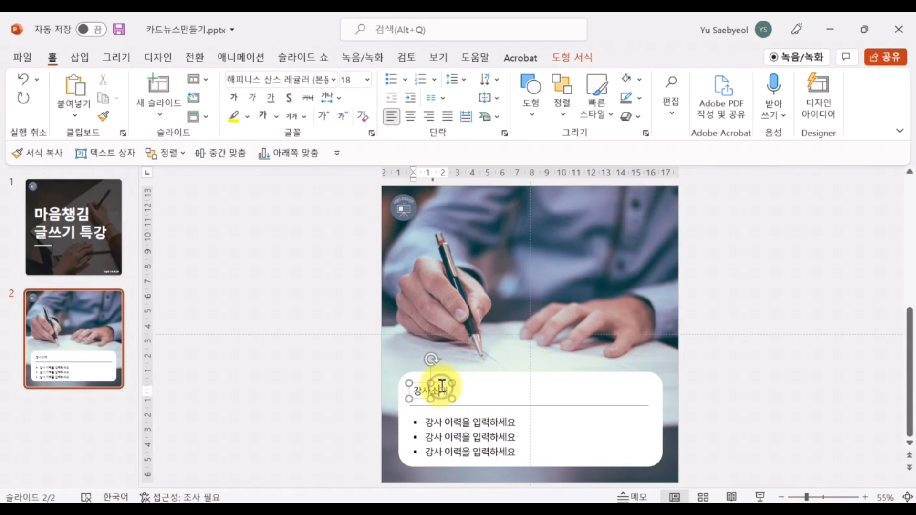
pyautogui.click(325, 117)
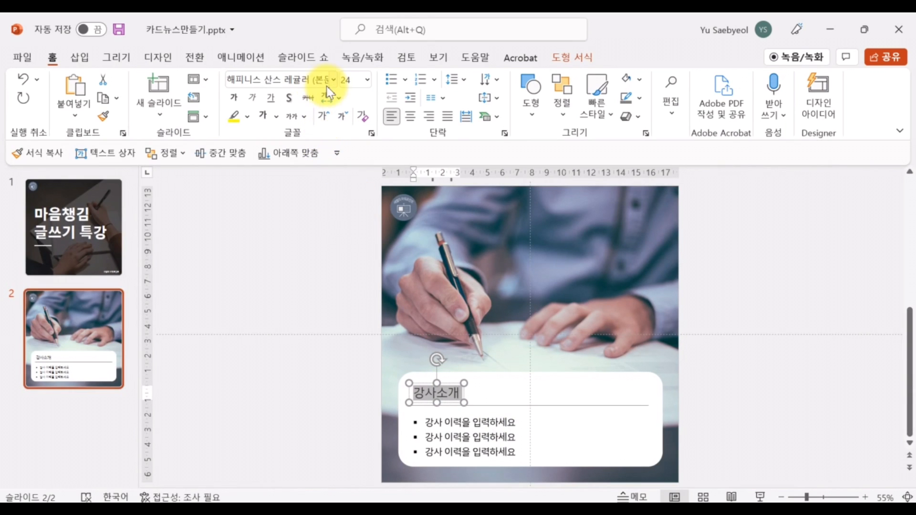
pyautogui.click(336, 76)
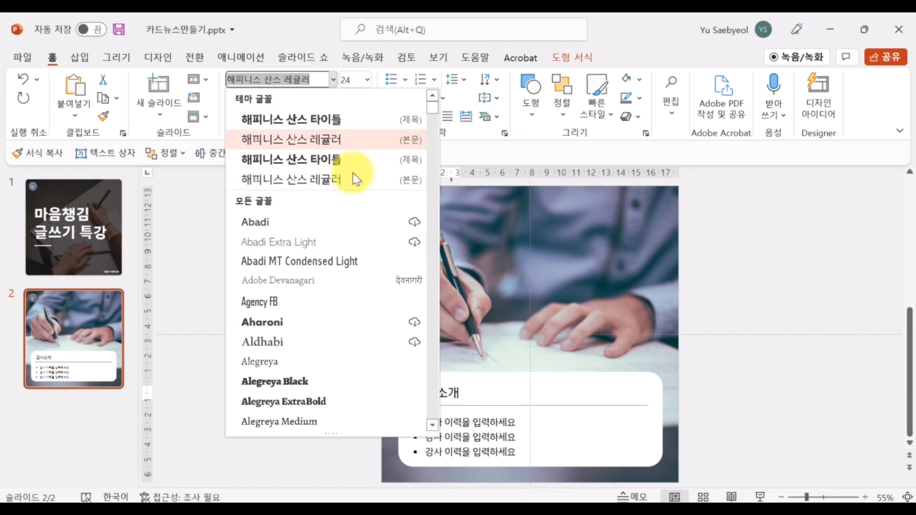
pyautogui.click(340, 161)
pyautogui.click(456, 384)
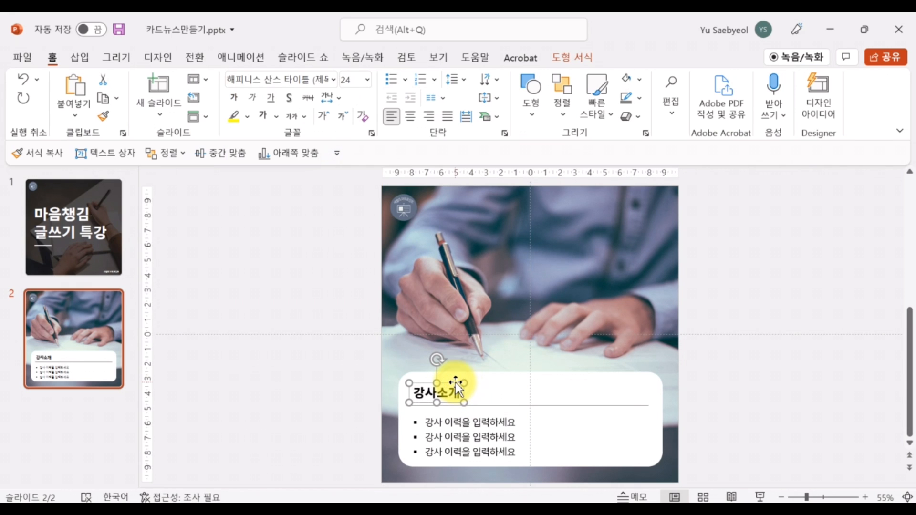
pyautogui.click(330, 365)
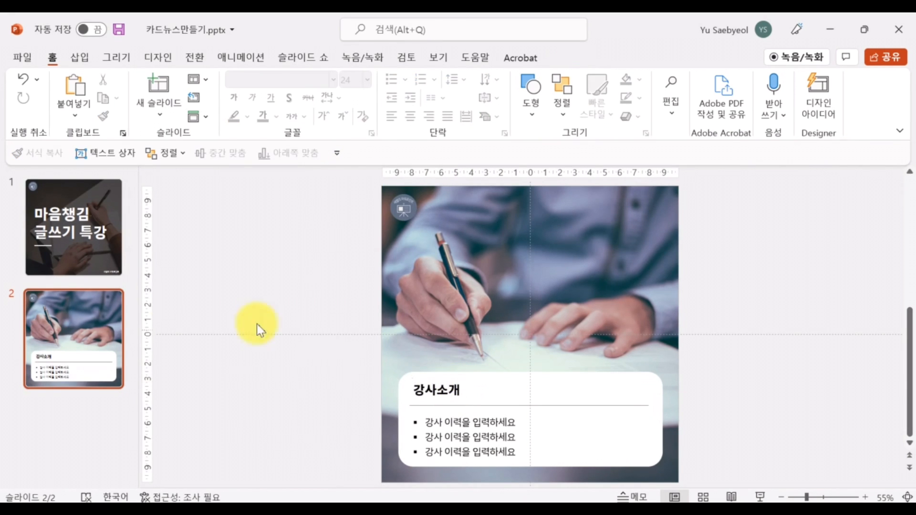
# Step: Duplicate the 강사소개 slide, then unlock and delete the background photo on the copy
pyautogui.rightClick(103, 324)
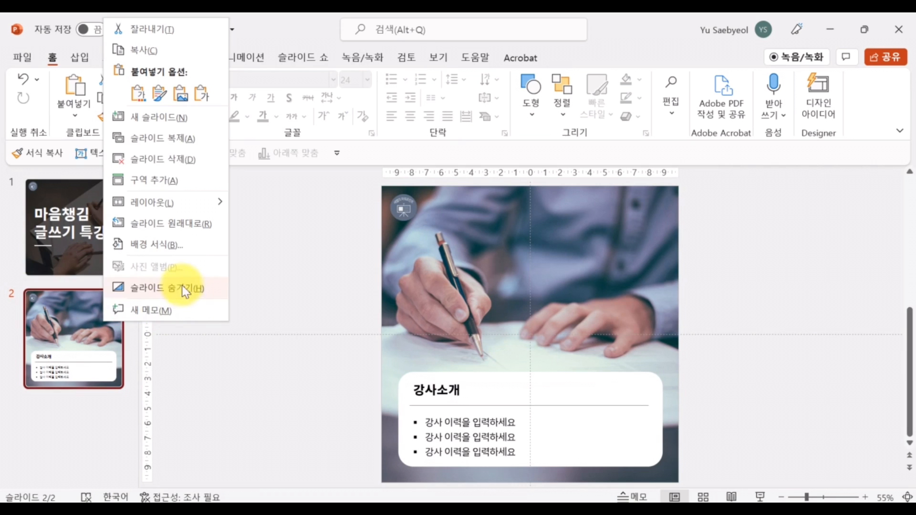
pyautogui.click(184, 144)
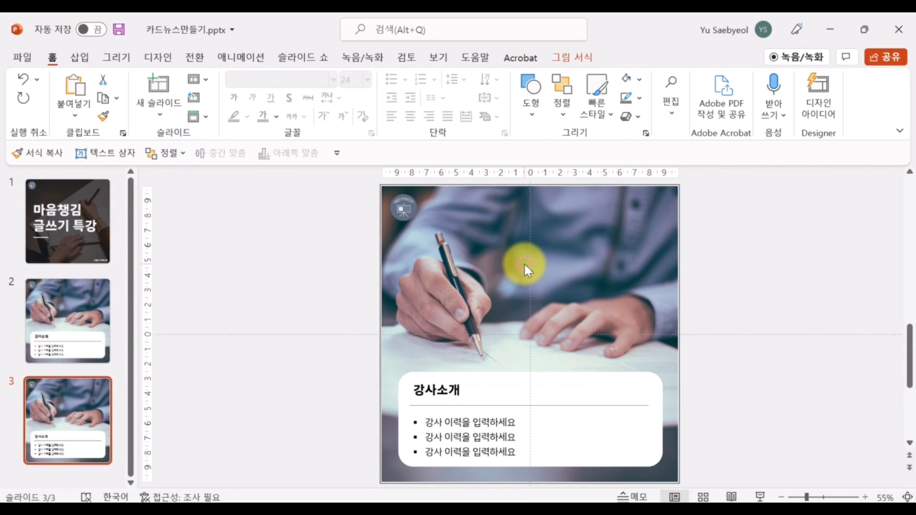
pyautogui.rightClick(524, 262)
pyautogui.click(588, 360)
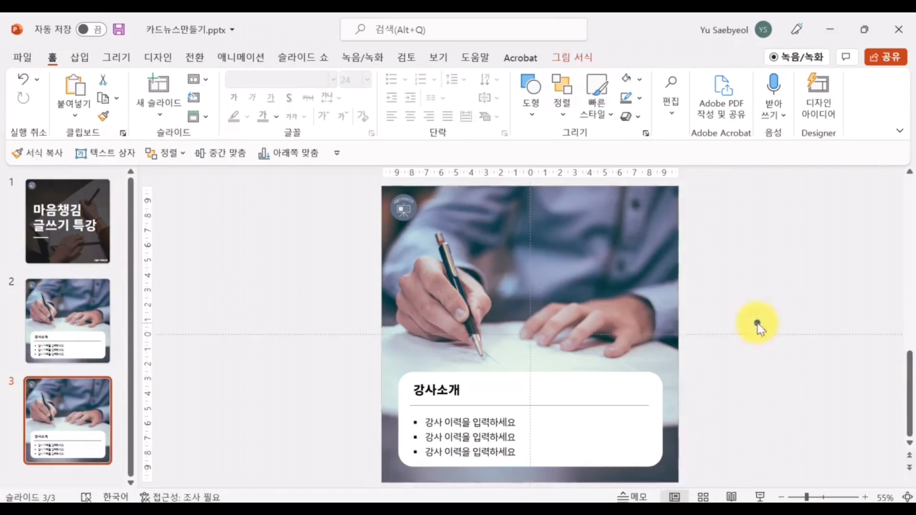
pyautogui.click(635, 309)
pyautogui.press('Delete')
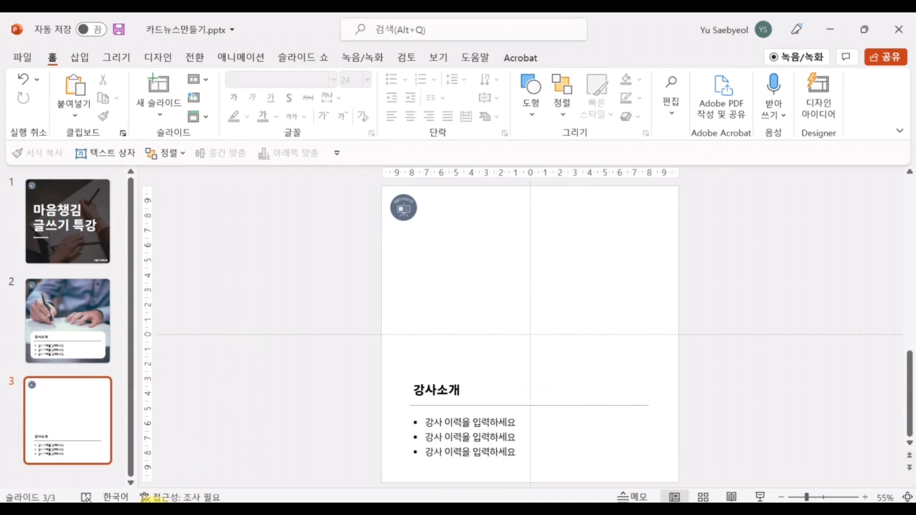
# Step: Insert the typewriter photo from the writing_카드뉴스 folder and enlarge it to the full slide width of 20 cm
pyautogui.click(152, 514)
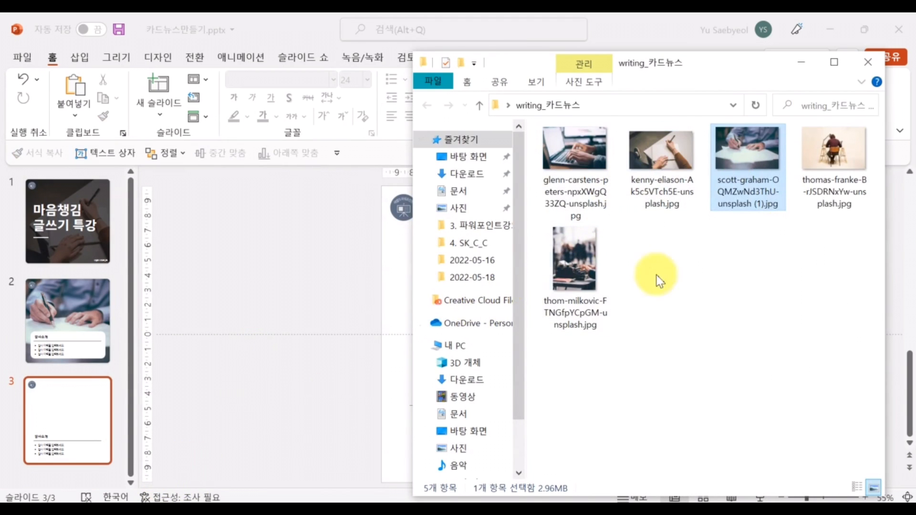
pyautogui.moveTo(592, 282); pyautogui.dragTo(316, 274)
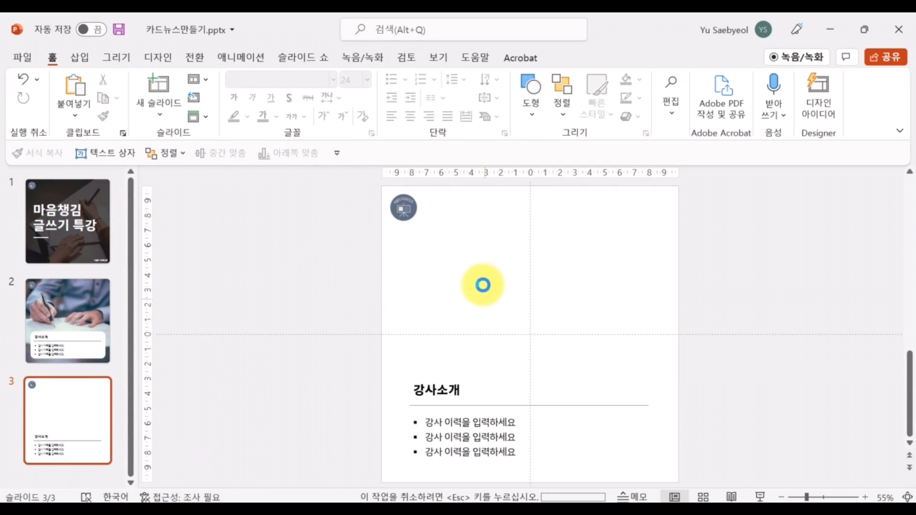
pyautogui.moveTo(505, 286); pyautogui.dragTo(461, 286)
pyautogui.moveTo(581, 482); pyautogui.dragTo(681, 487)
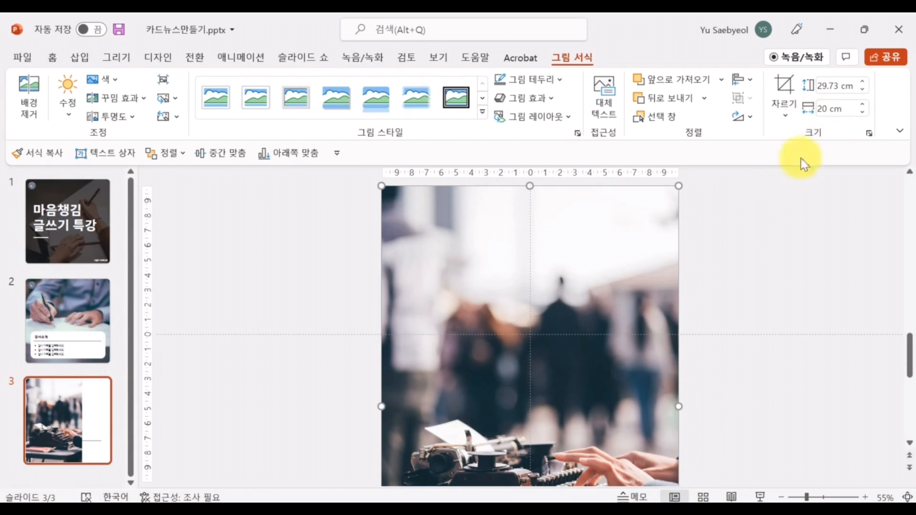
# Step: Crop the typewriter photo to a 20 × 20 cm square filling the slide, keeping the typewriter and hands in frame
pyautogui.click(784, 123)
pyautogui.moveTo(806, 179)
pyautogui.click(721, 208)
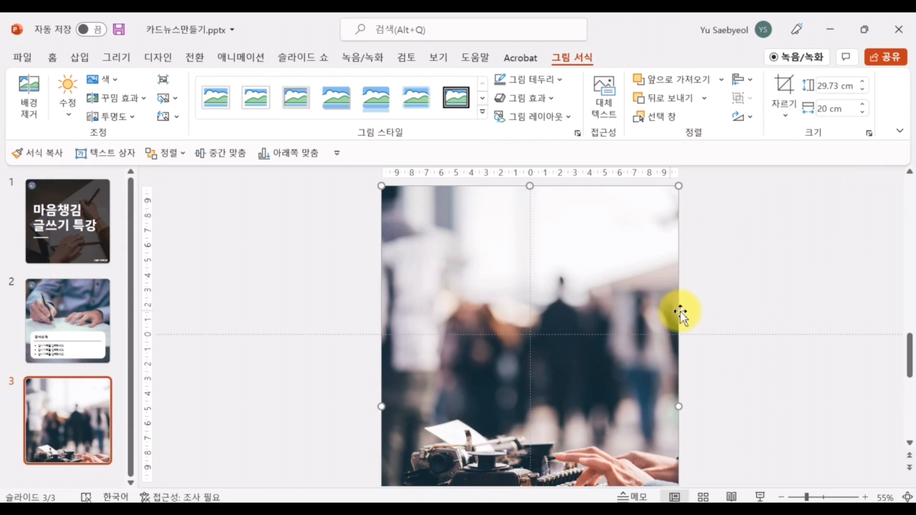
pyautogui.click(710, 297)
pyautogui.moveTo(583, 401); pyautogui.dragTo(583, 335)
# Step: Send the typewriter photo behind all other objects and lock it in place
pyautogui.rightClick(590, 393)
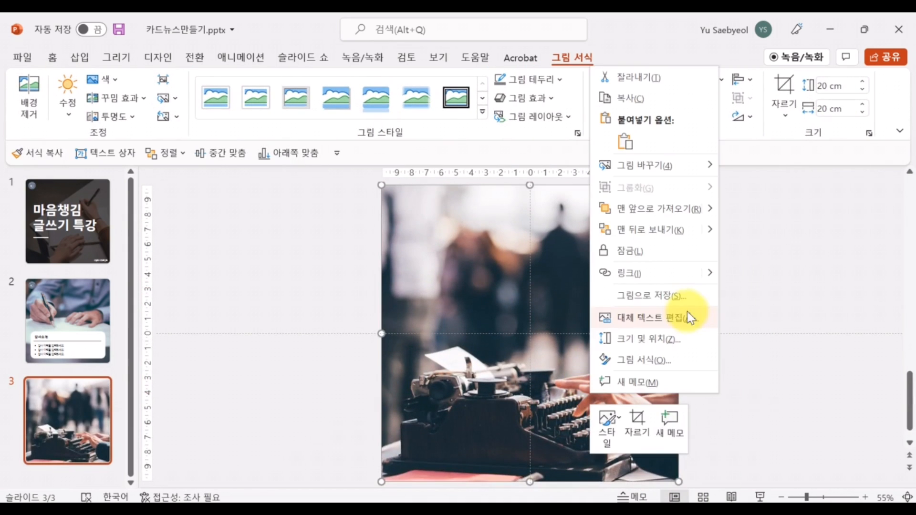
pyautogui.click(675, 231)
pyautogui.click(606, 392)
pyautogui.click(662, 309)
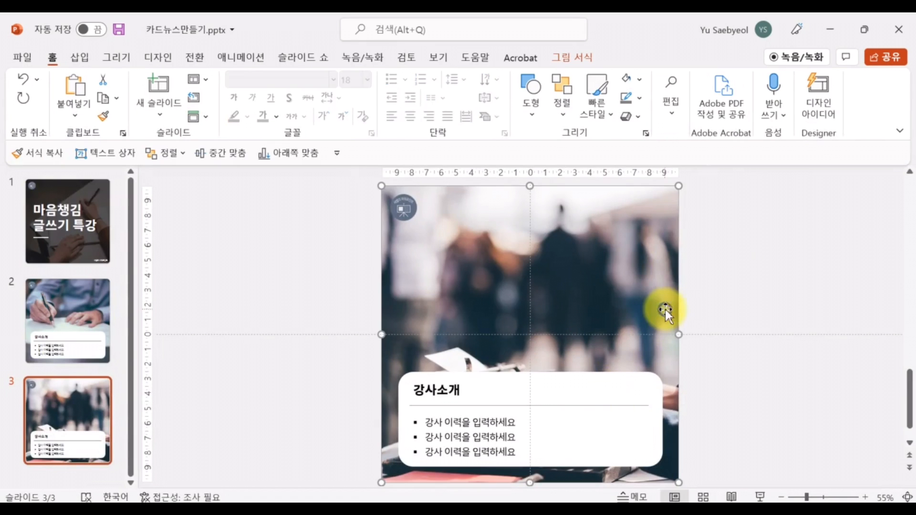
pyautogui.rightClick(686, 267)
pyautogui.click(709, 367)
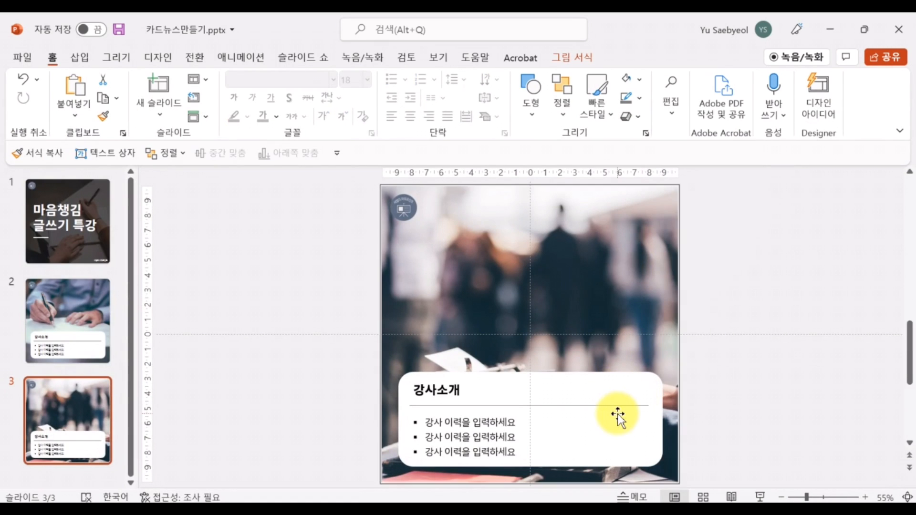
# Step: Group the white box with its heading, line and bullets, and move the group up above the typewriter
pyautogui.click(599, 410)
pyautogui.click(454, 387)
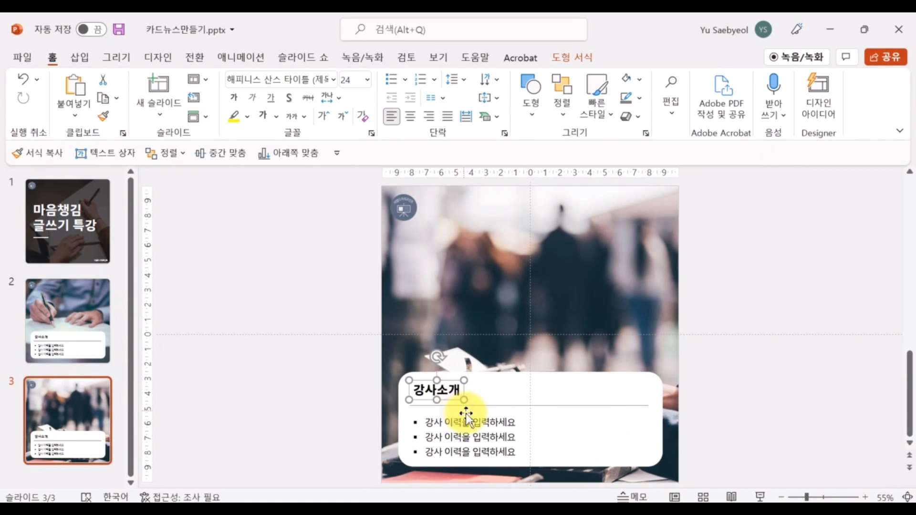
pyautogui.click(296, 344)
pyautogui.moveTo(286, 329); pyautogui.dragTo(754, 491)
pyautogui.hotkey('ctrl', 'g')
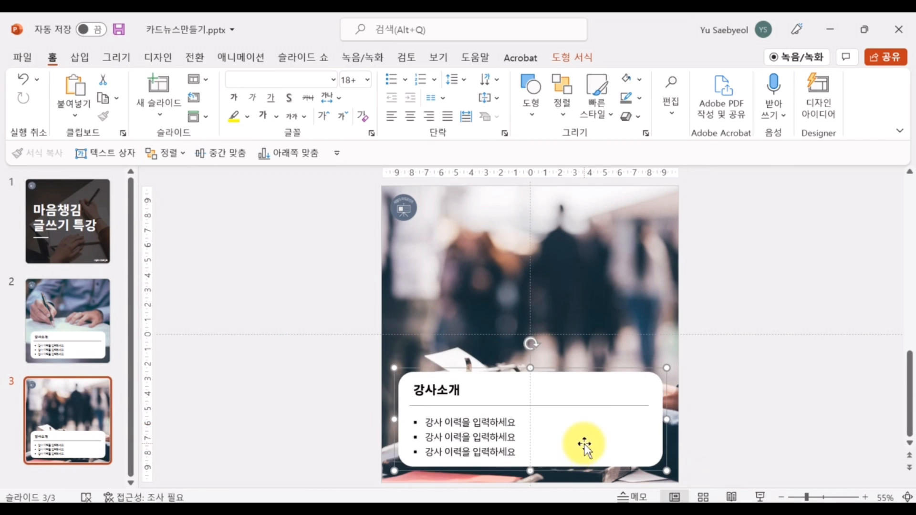
pyautogui.moveTo(585, 439); pyautogui.dragTo(584, 300)
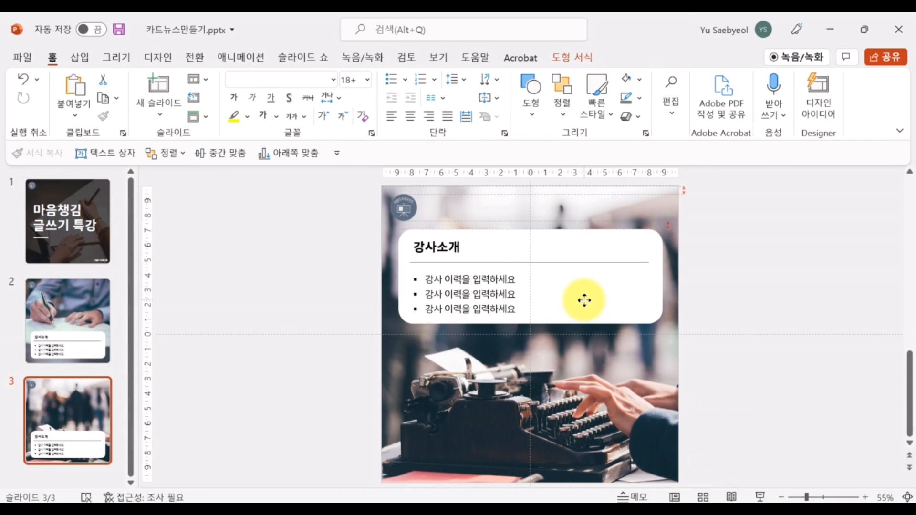
# Step: Replace the heading on the third slide with "이런 분께 추천드려요"
pyautogui.doubleClick(451, 247)
pyautogui.press('BackSpace')
pyautogui.write('이런 분')
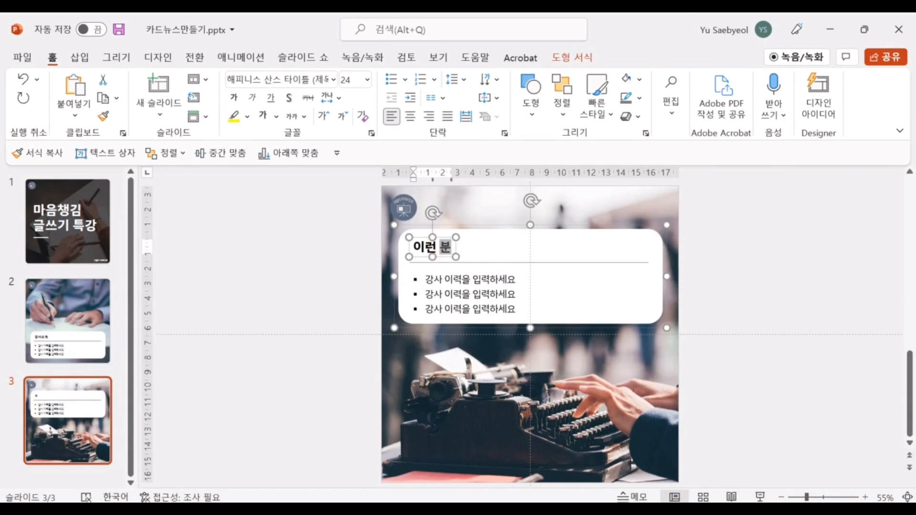
pyautogui.write('께 추천드려요')
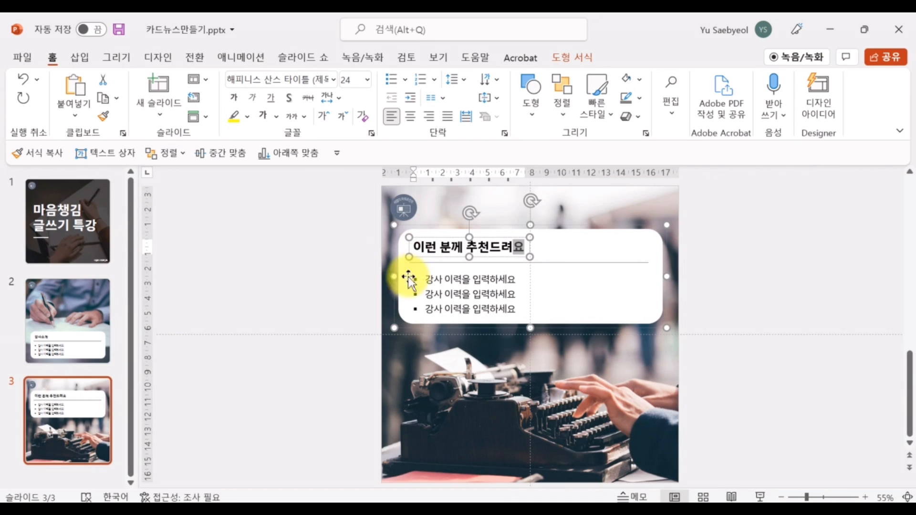
# Step: Replace the bullets with three lines reading "추천 내용을 입력하세요" and add a space before 드려요 in the heading
pyautogui.click(409, 282)
pyautogui.moveTo(422, 280); pyautogui.dragTo(542, 310)
pyautogui.write('ㅊ')
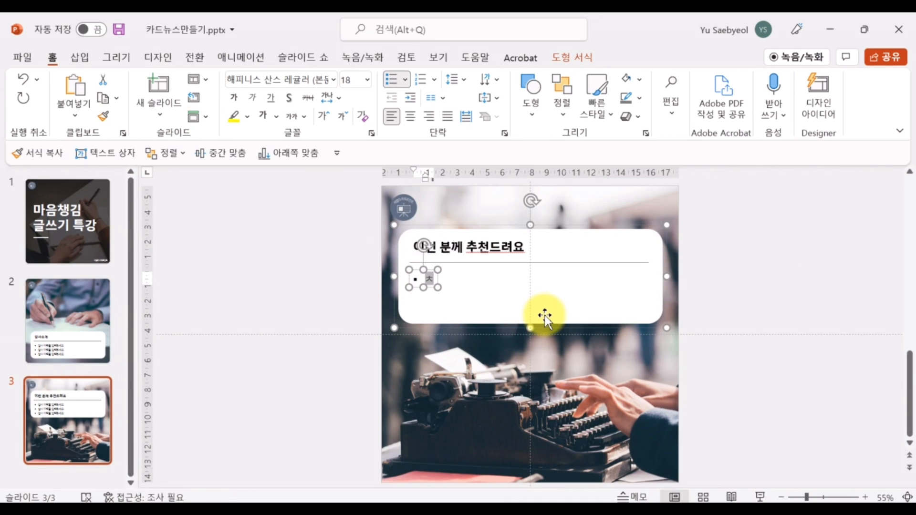
pyautogui.write('추천 내용을 입')
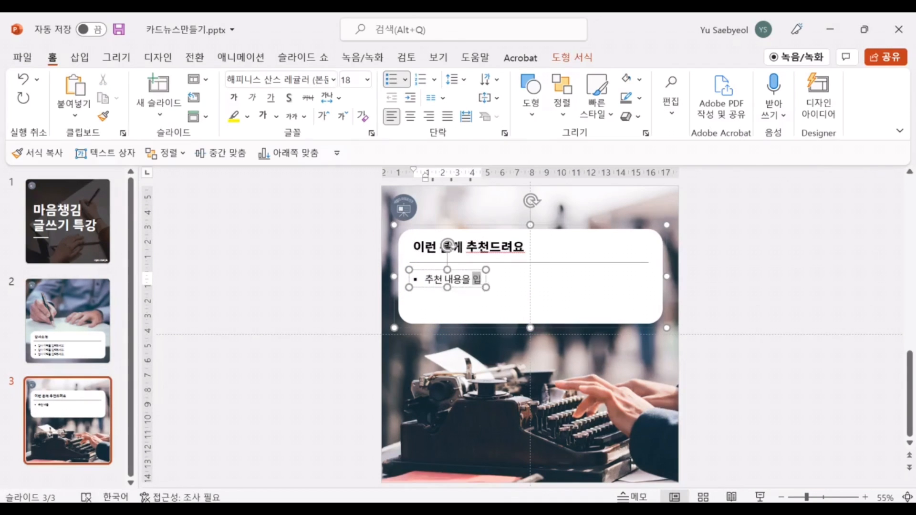
pyautogui.write('력하세요')
pyautogui.press('Return')
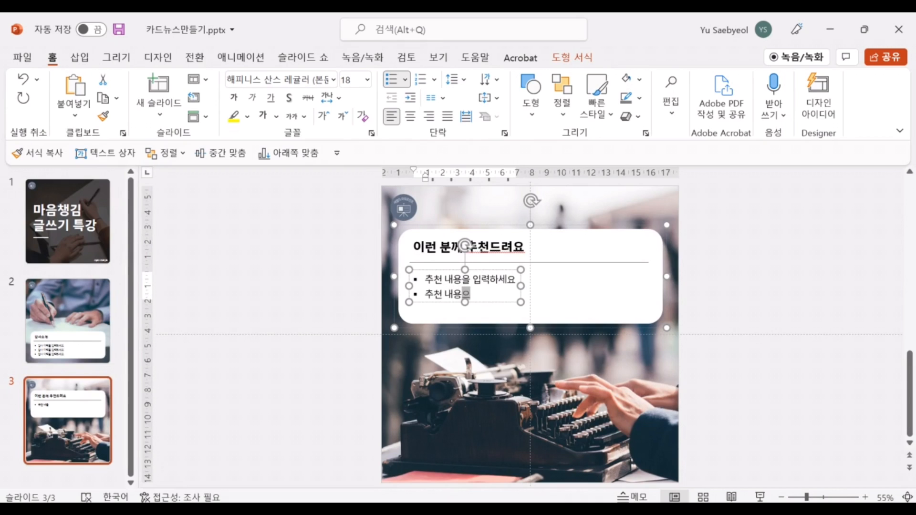
pyautogui.write('추천 내용을 입력하세요')
pyautogui.press('Return')
pyautogui.write('추천')
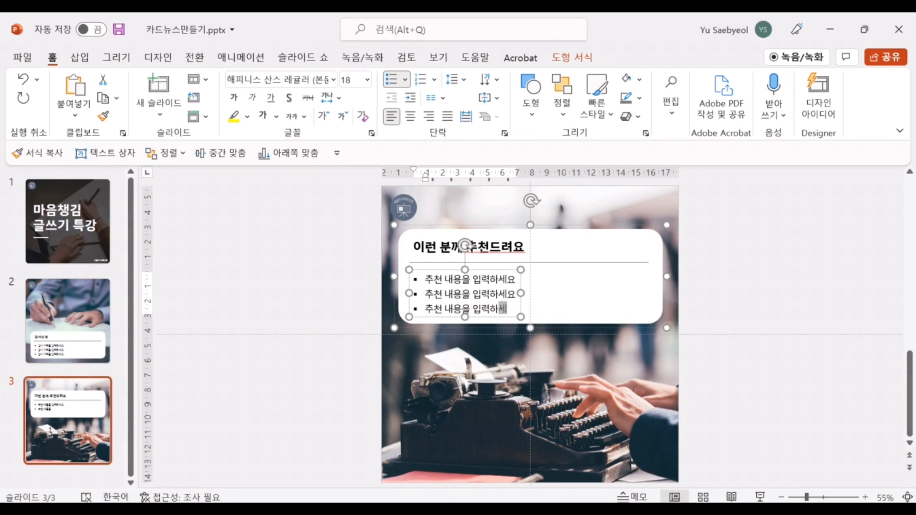
pyautogui.click(487, 247)
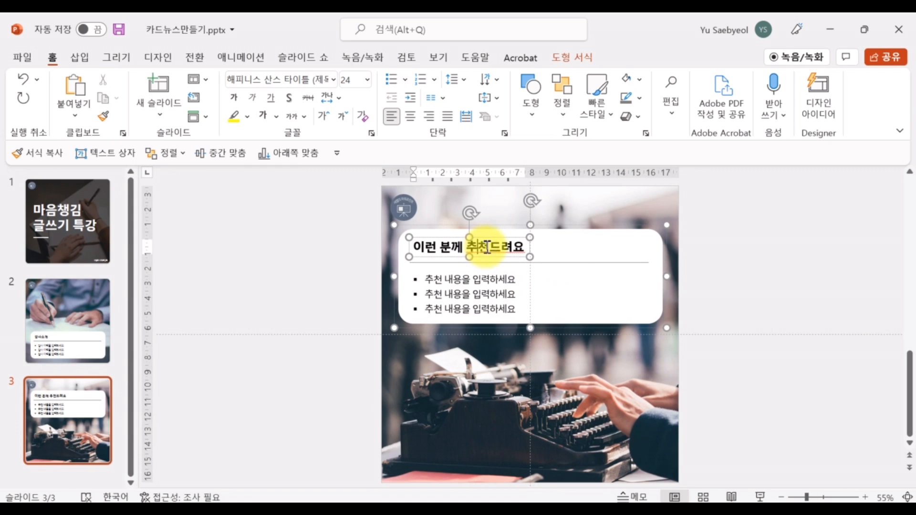
pyautogui.click(292, 271)
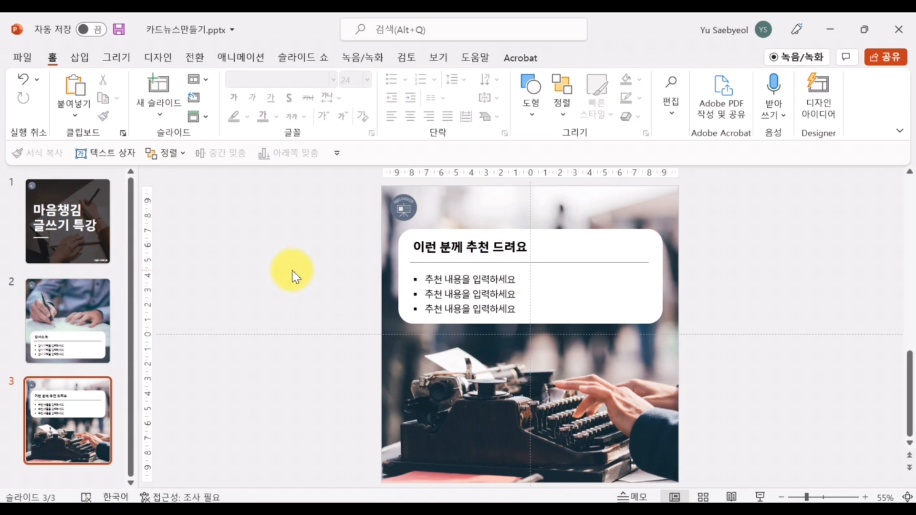
# Step: Duplicate the 이런 분께 추천 드려요 slide, then unlock and delete the typewriter photo on the copy
pyautogui.rightClick(93, 403)
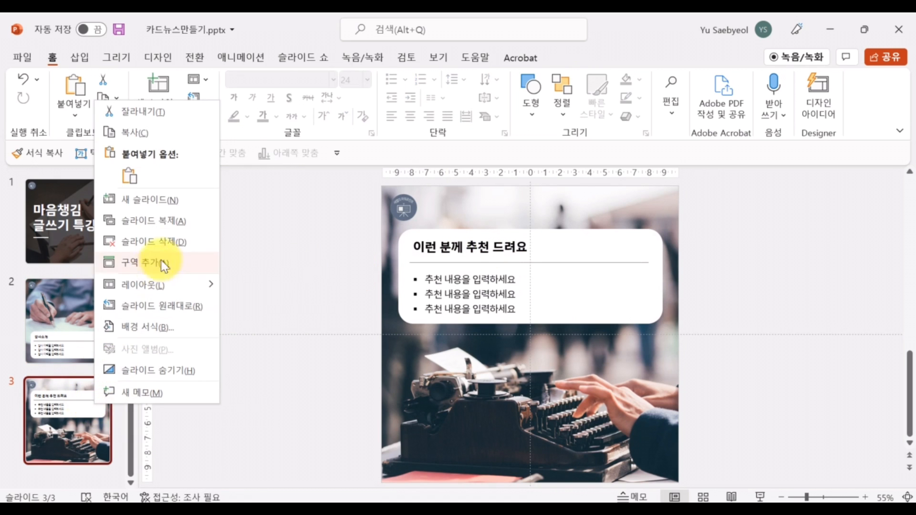
pyautogui.click(180, 224)
pyautogui.rightClick(452, 459)
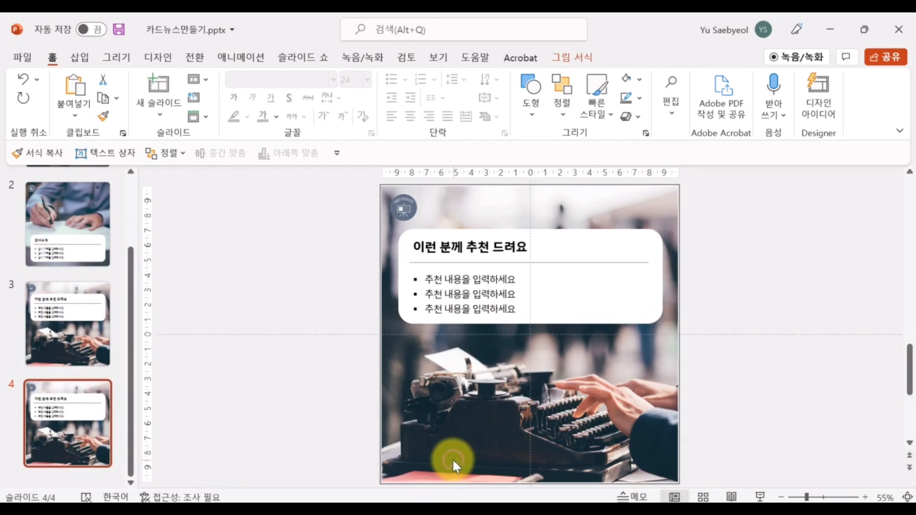
pyautogui.click(546, 319)
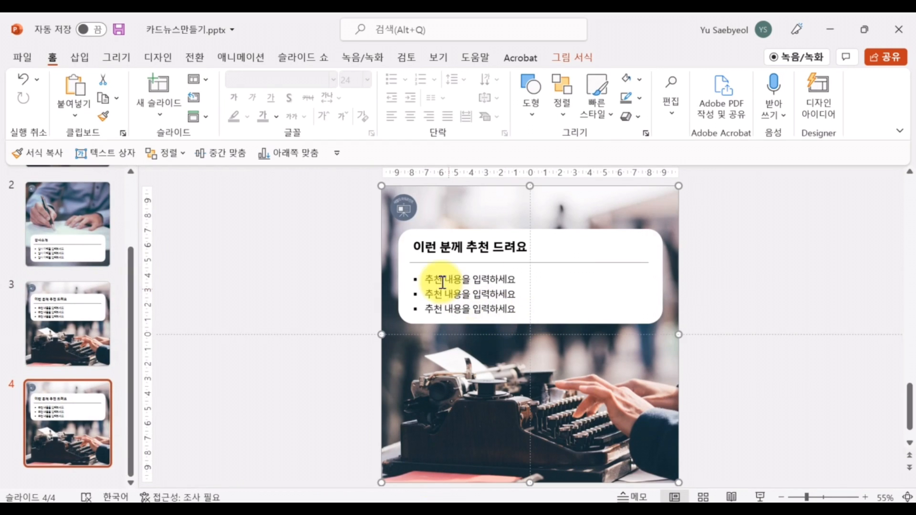
pyautogui.click(262, 271)
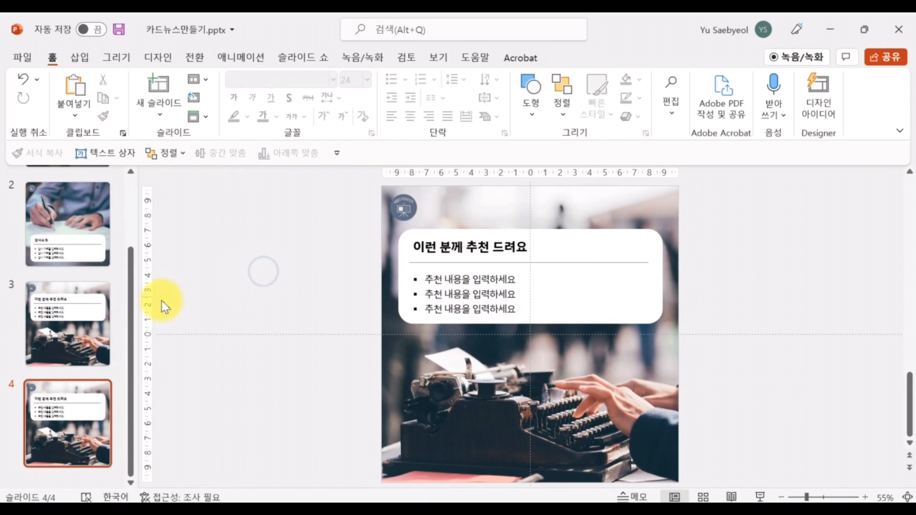
pyautogui.click(587, 311)
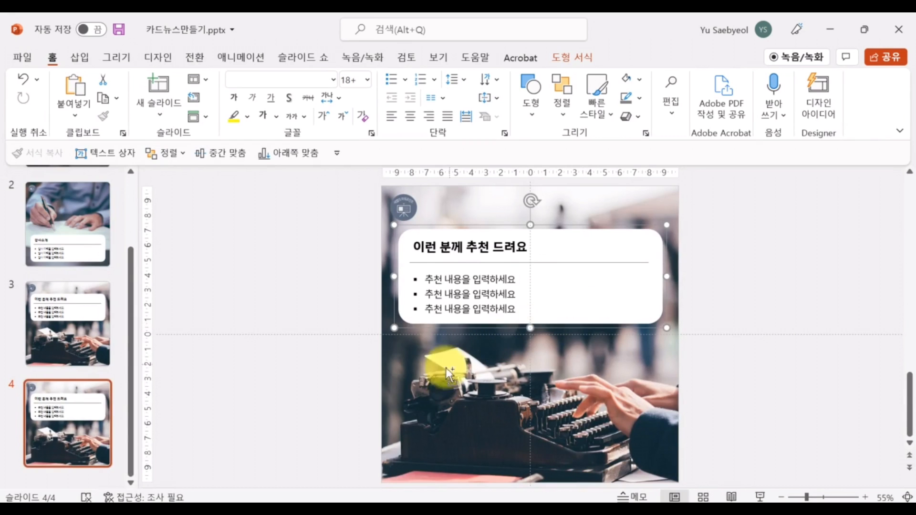
pyautogui.click(313, 364)
pyautogui.click(436, 380)
pyautogui.press('Delete')
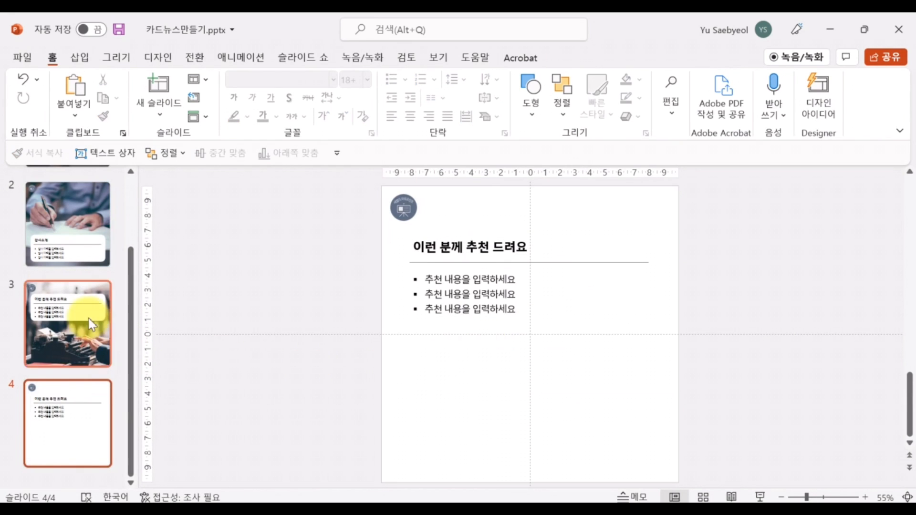
# Step: Copy the cover slide's photo and dark overlay onto the fourth slide and send them to the back
pyautogui.scroll(3, 92, 317)
pyautogui.click(97, 248)
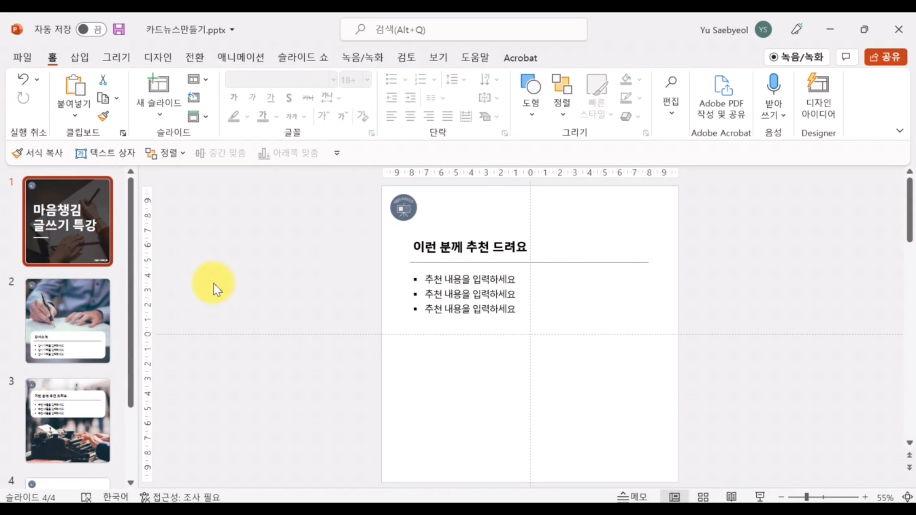
pyautogui.click(460, 256)
pyautogui.moveTo(478, 221); pyautogui.dragTo(481, 242)
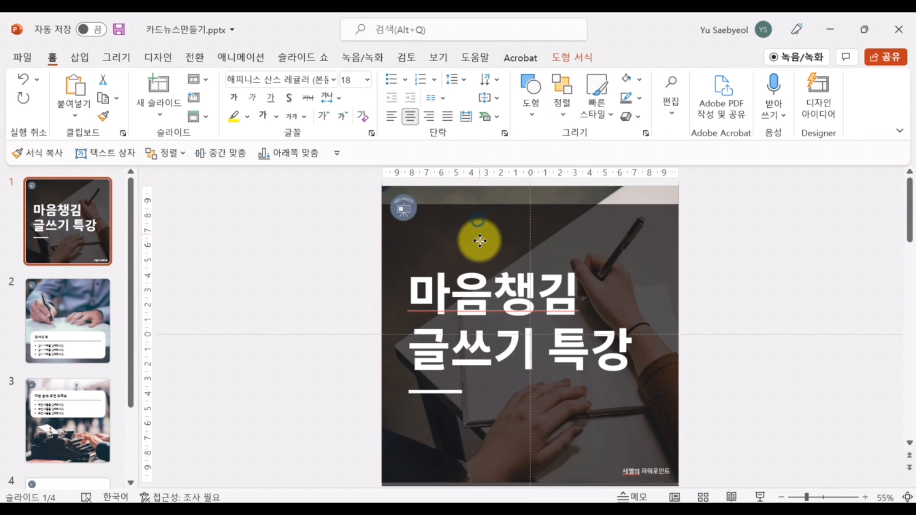
pyautogui.click(482, 196)
pyautogui.scroll(-3, 96, 371)
pyautogui.click(98, 411)
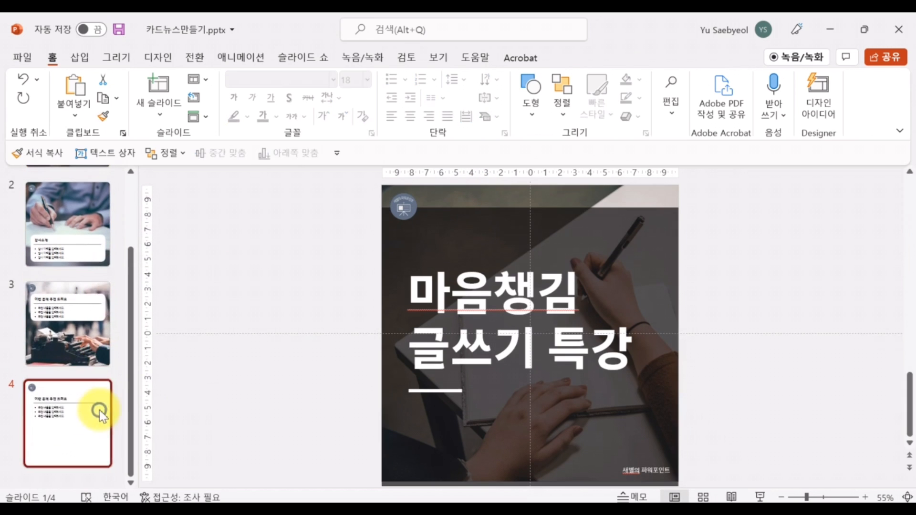
pyautogui.hotkey('ctrl', 'v')
pyautogui.rightClick(559, 380)
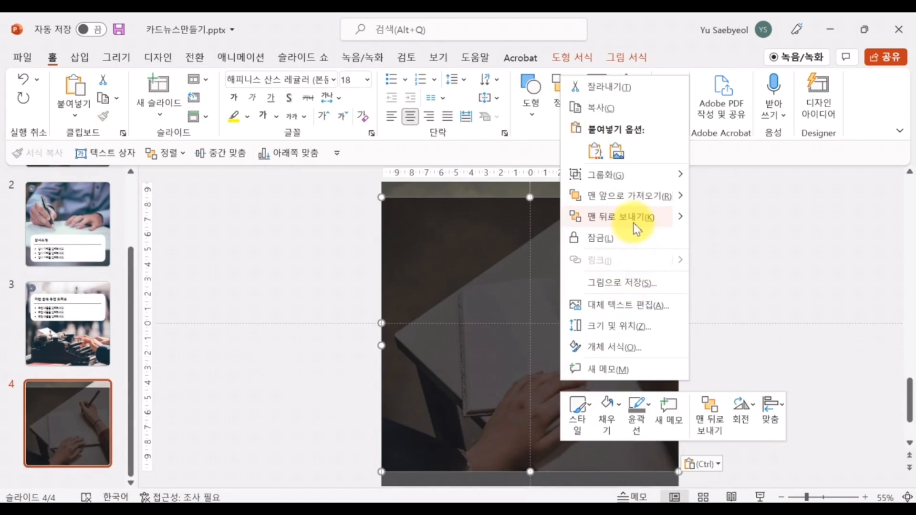
pyautogui.click(634, 220)
# Step: Move the dark overlay up over the photo on the fourth slide, and realign the cover slide's overlay with the slide edges
pyautogui.click(615, 372)
pyautogui.moveTo(596, 401); pyautogui.dragTo(595, 389)
pyautogui.scroll(3, 46, 248)
pyautogui.click(73, 230)
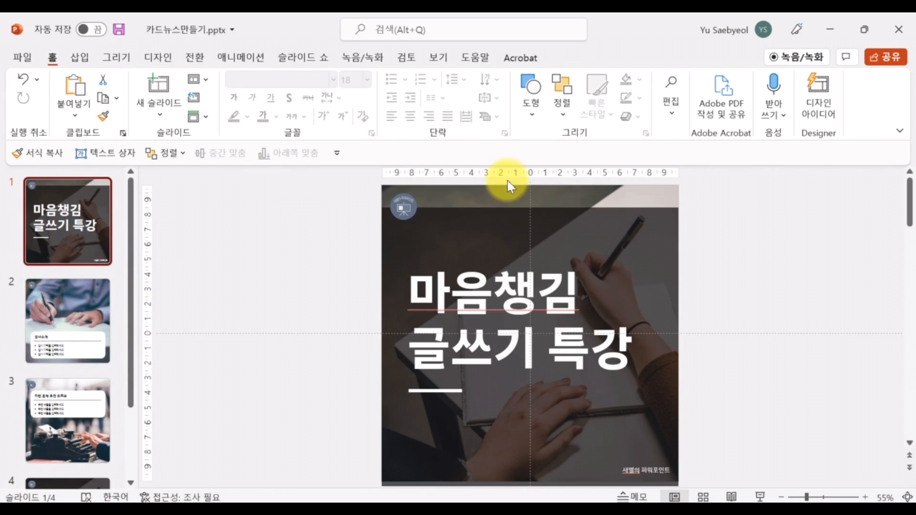
pyautogui.click(496, 226)
pyautogui.moveTo(517, 237); pyautogui.dragTo(514, 212)
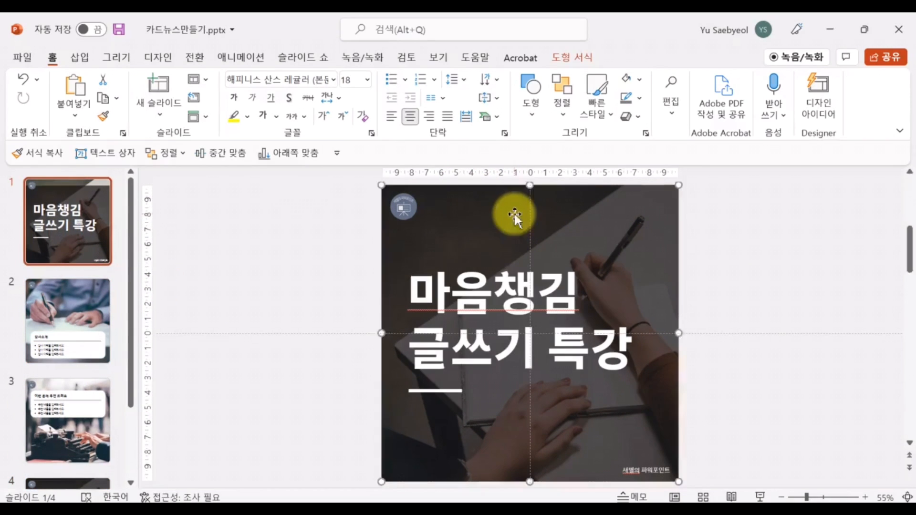
# Step: Stretch the fourth slide's white box down to near the slide's lower edge and align the dark overlay with the slide edges
pyautogui.scroll(-2, 79, 415)
pyautogui.click(90, 438)
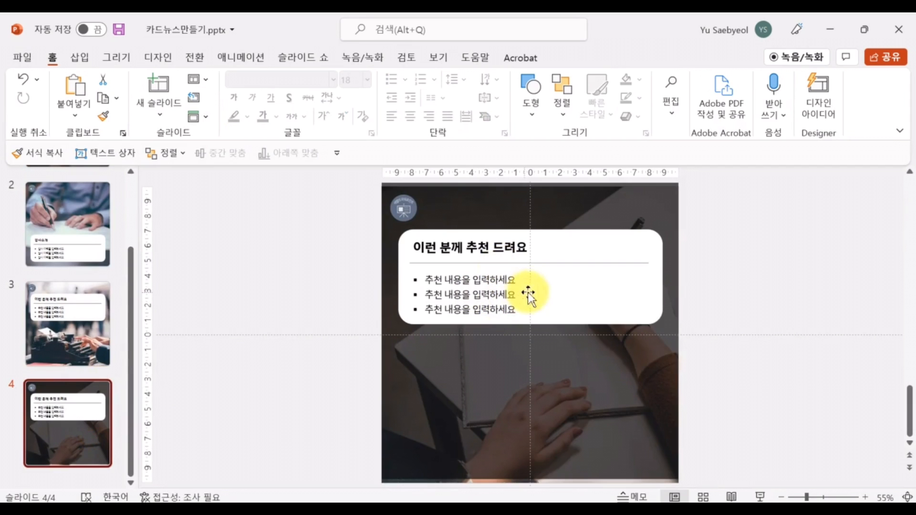
pyautogui.click(534, 313)
pyautogui.moveTo(530, 324); pyautogui.dragTo(545, 466)
pyautogui.click(726, 413)
pyautogui.click(660, 222)
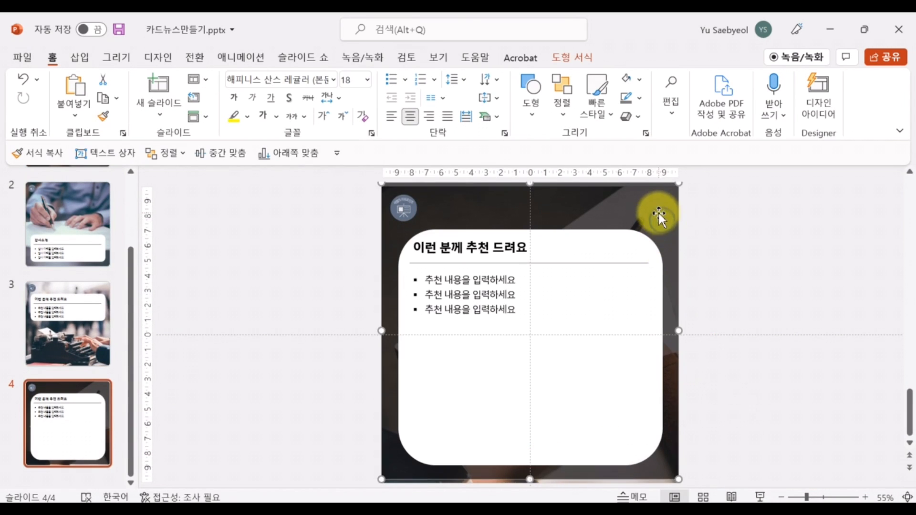
pyautogui.moveTo(659, 214)
pyautogui.mouseDown()
pyautogui.moveTo(659, 224)
pyautogui.moveTo(654, 215)
pyautogui.mouseUp()
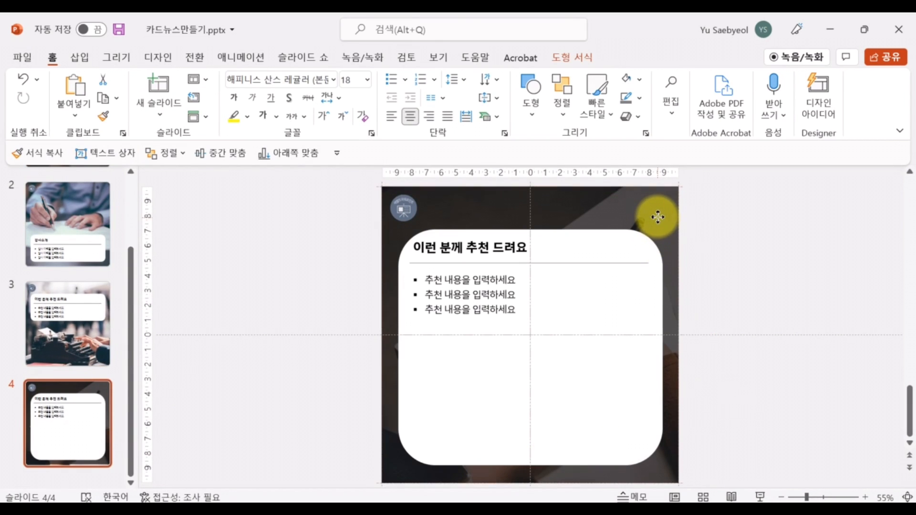
# Step: Replace the heading on the fourth slide with "마음챙김 글쓰기 특강 상세 정보"
pyautogui.click(639, 360)
pyautogui.click(498, 253)
pyautogui.hotkey('ctrl', 'a')
pyautogui.write('강ㅇ')
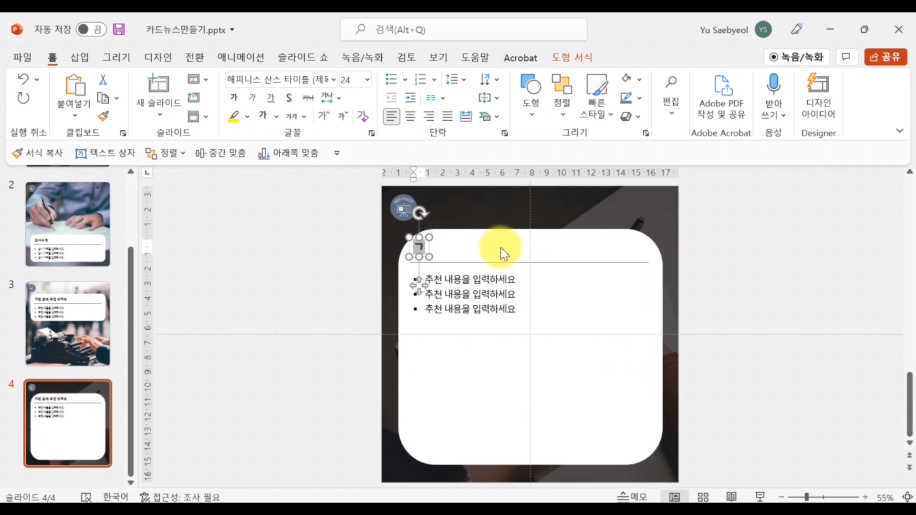
pyautogui.write('의 ㅅ')
pyautogui.press('BackSpace')
pyautogui.press('BackSpace')
pyautogui.press('BackSpace')
pyautogui.press('BackSpace')
pyautogui.write('마음챙김 글쓰기 ㅌ')
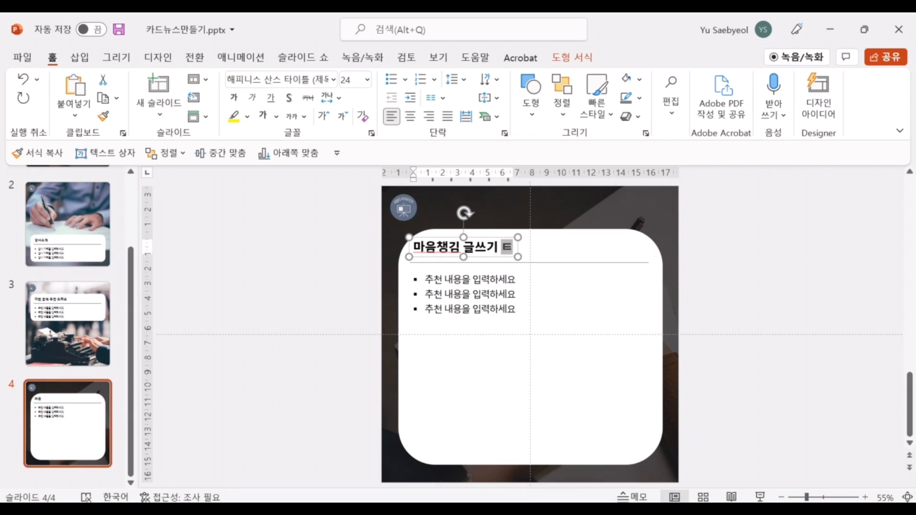
pyautogui.write('강 상세 정ㅂ')
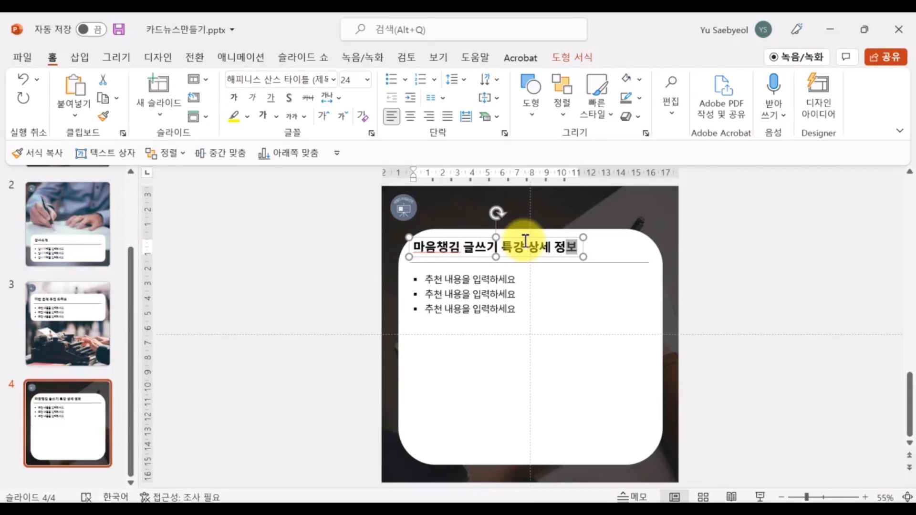
# Step: Shift the heading, the divider line and the bullet text box down inside the white box, leaving space between them
pyautogui.click(621, 263)
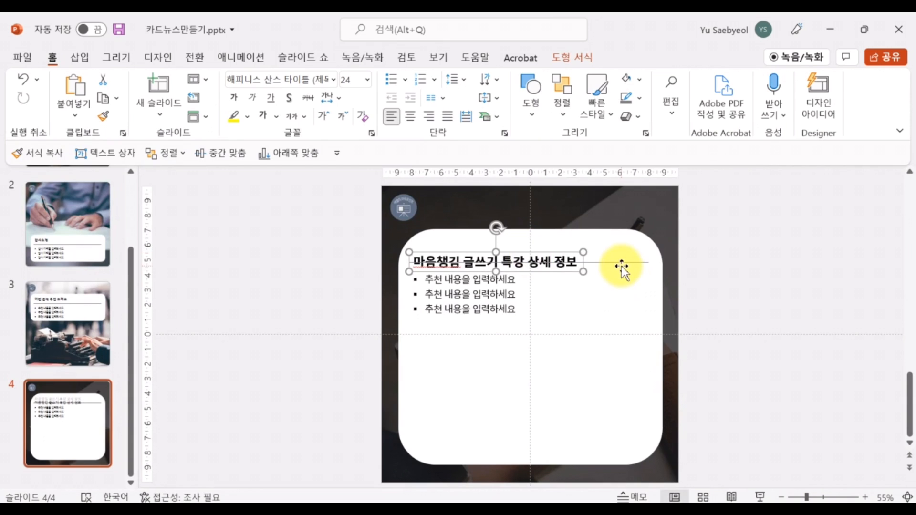
pyautogui.moveTo(622, 263); pyautogui.dragTo(617, 284)
pyautogui.click(490, 310)
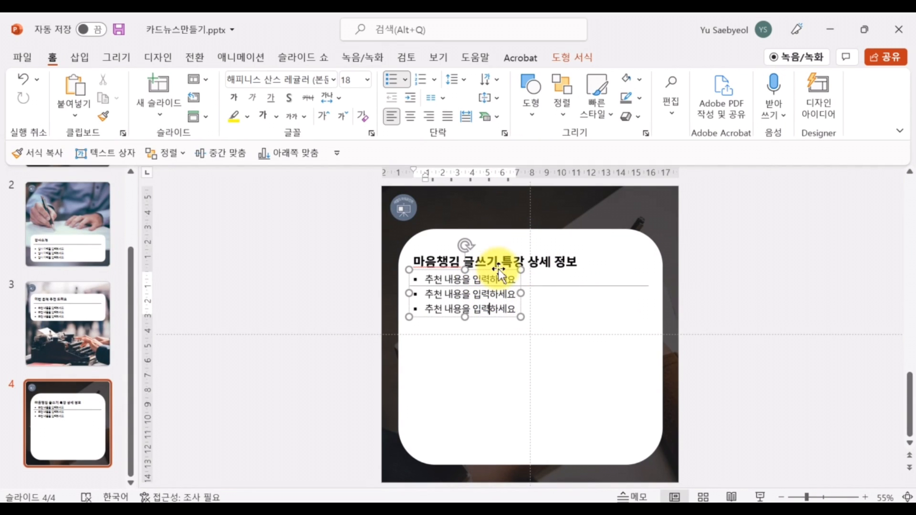
pyautogui.moveTo(499, 271); pyautogui.dragTo(501, 304)
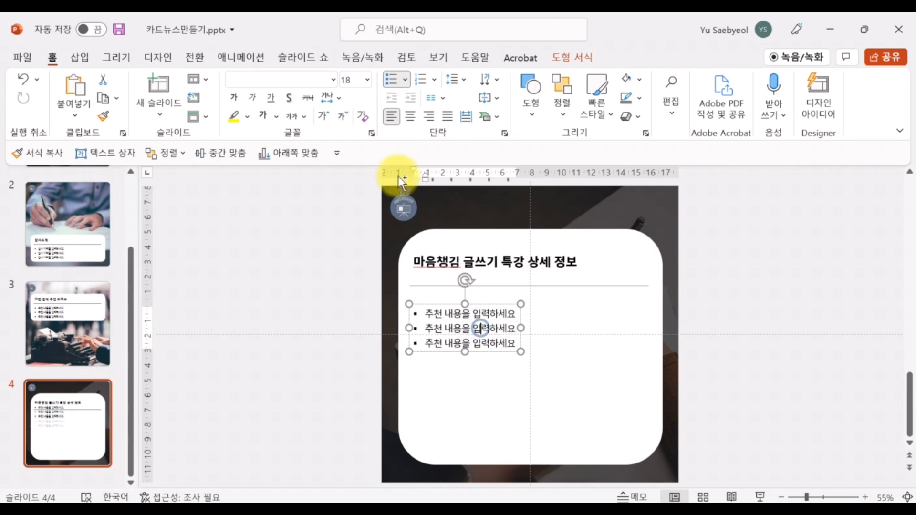
# Step: Remove the bullets and replace the text with seven lines: 대상, 모집기간, 수강료, 신청방법, 입금계좌, 교육장소, 강좌기간
pyautogui.click(406, 80)
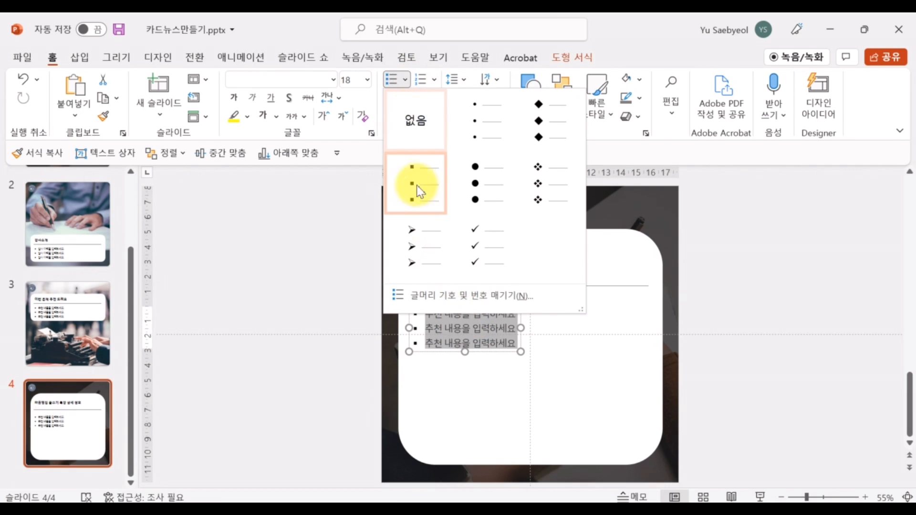
pyautogui.click(415, 122)
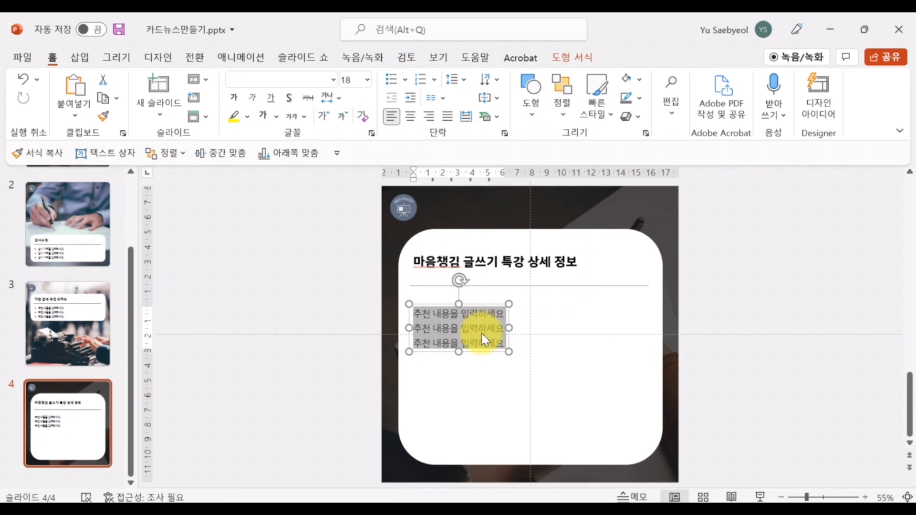
pyautogui.write('장소')
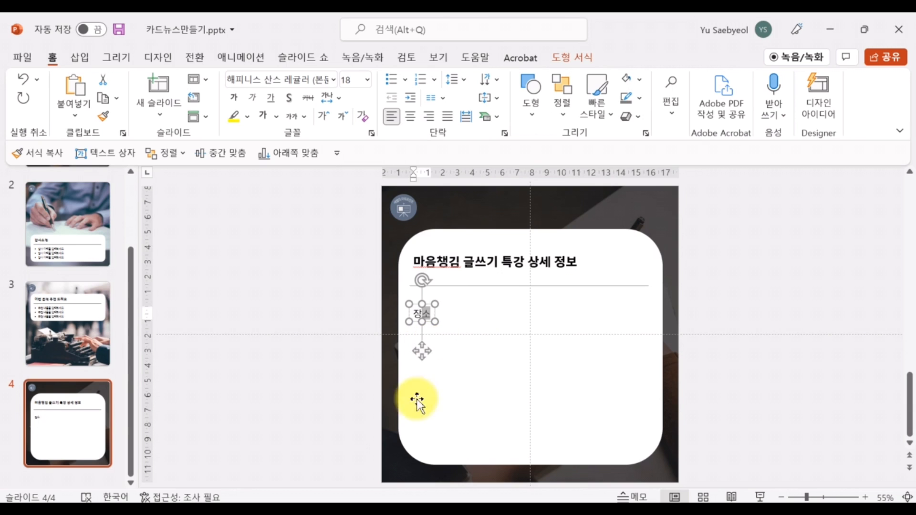
pyautogui.write('대상 모집기간 수강료 신청방법 입금계좌 교육장소 강좌기간')
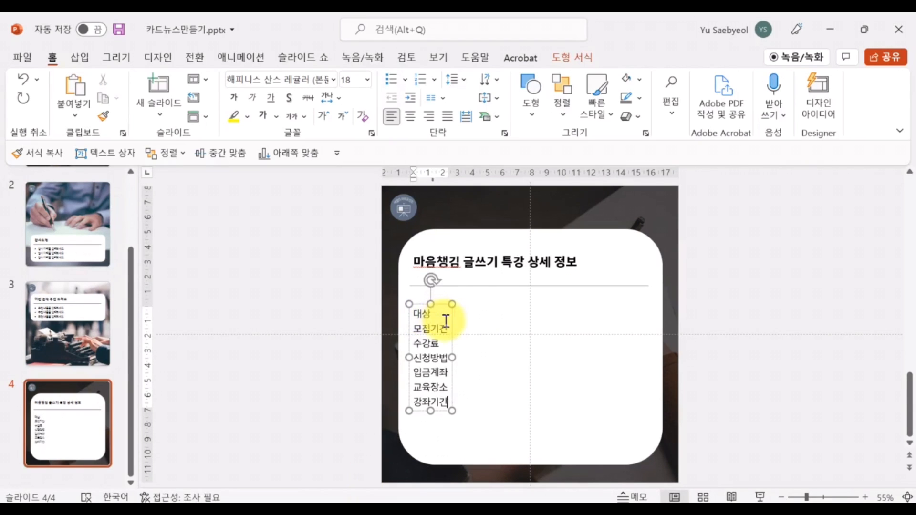
# Step: Set the seven labels in the 해피니스 산스 타이틀 font with multiple line spacing of 1.3
pyautogui.hotkey('ctrl', 'a')
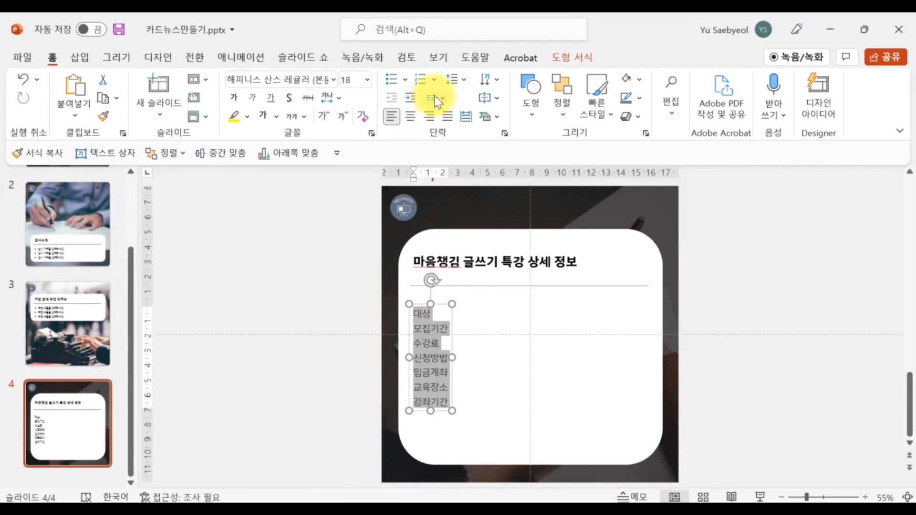
pyautogui.click(339, 86)
pyautogui.click(348, 159)
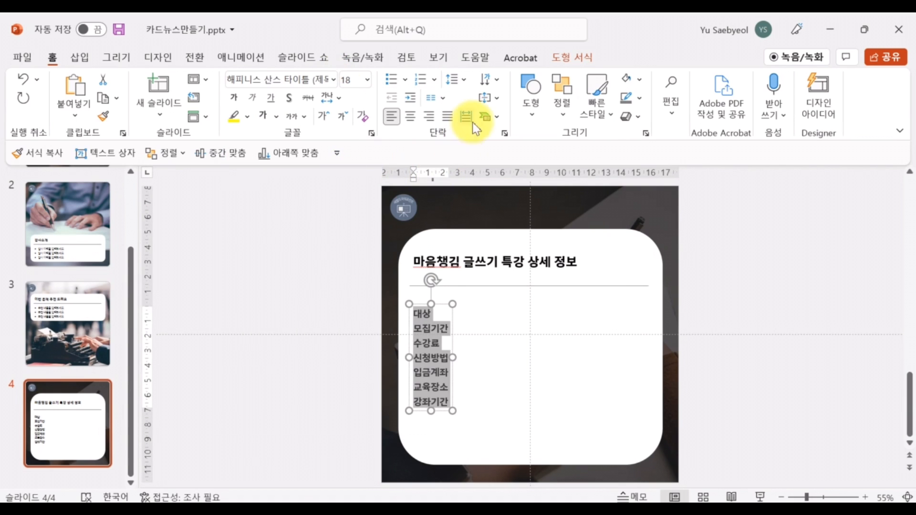
pyautogui.click(465, 81)
pyautogui.click(501, 198)
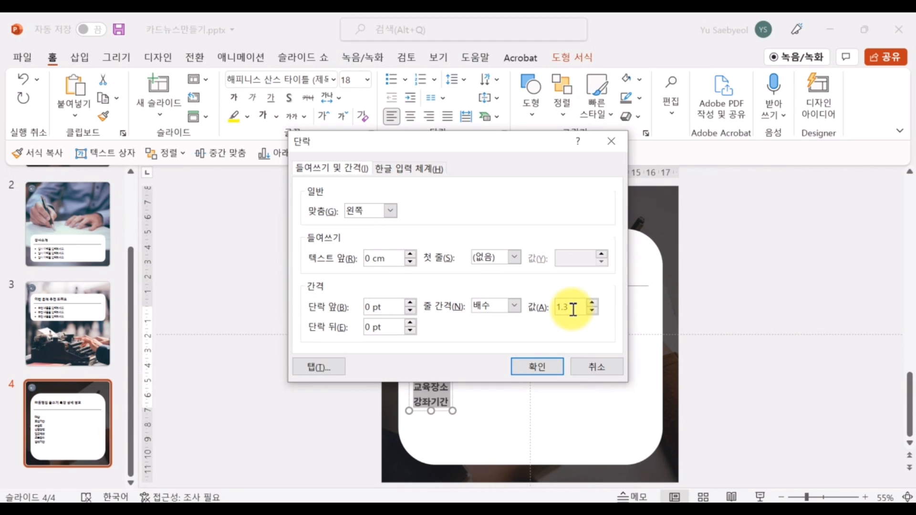
pyautogui.press('Return')
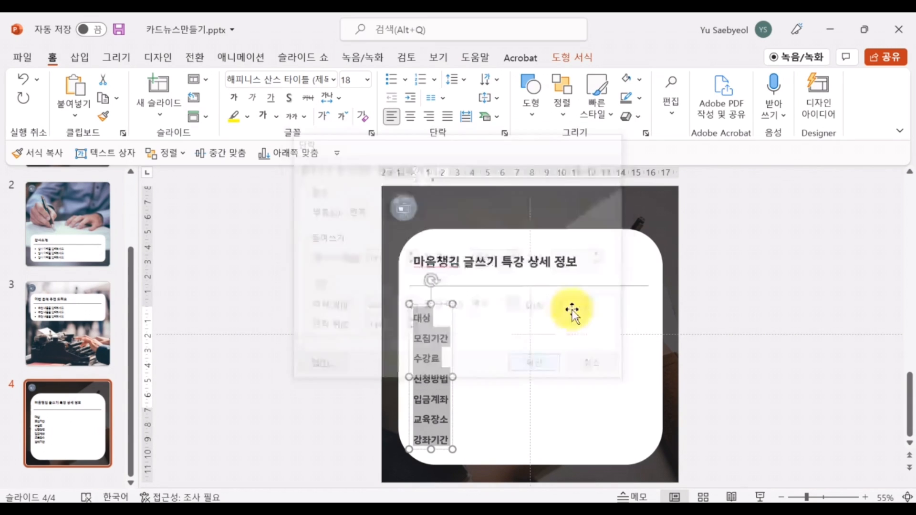
pyautogui.click(443, 305)
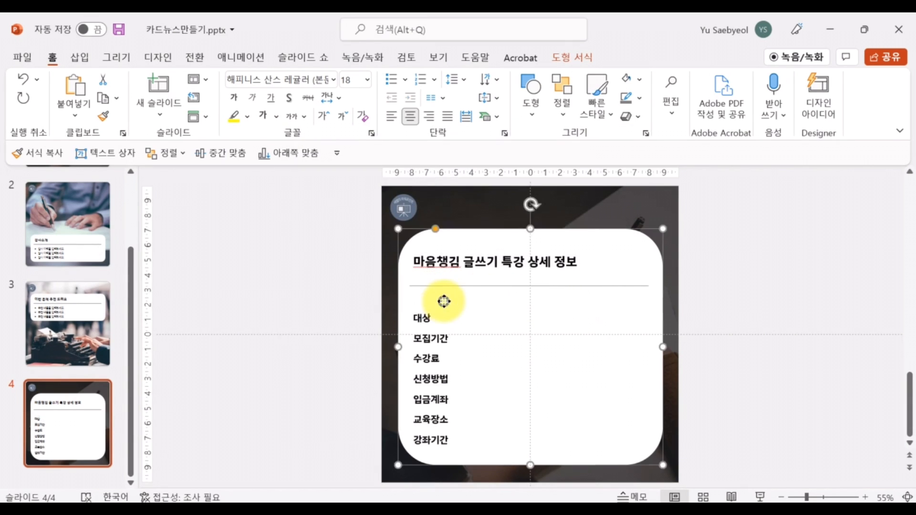
pyautogui.moveTo(438, 301); pyautogui.dragTo(438, 294)
pyautogui.hotkey('ctrl', 'z')
# Step: Center-align the heading text and move the heading to the horizontal center of the white box
pyautogui.click(500, 252)
pyautogui.tripleClick(500, 260)
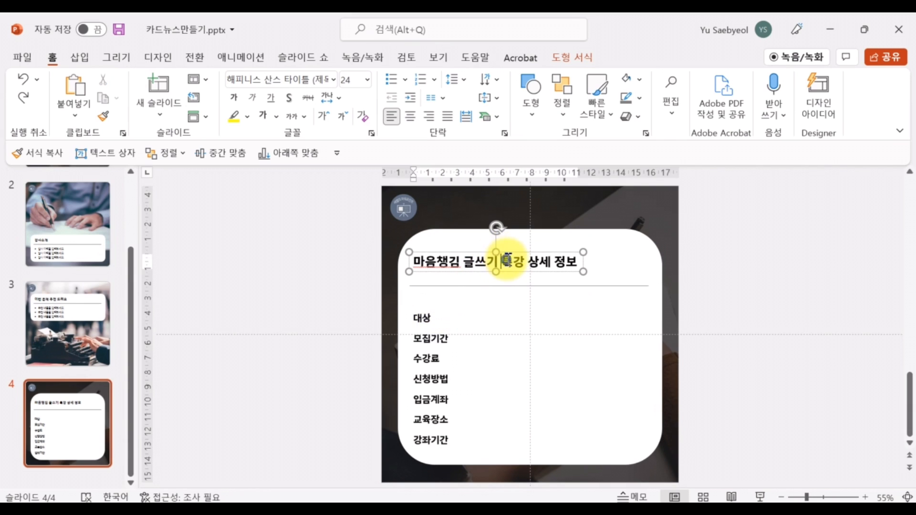
pyautogui.click(410, 116)
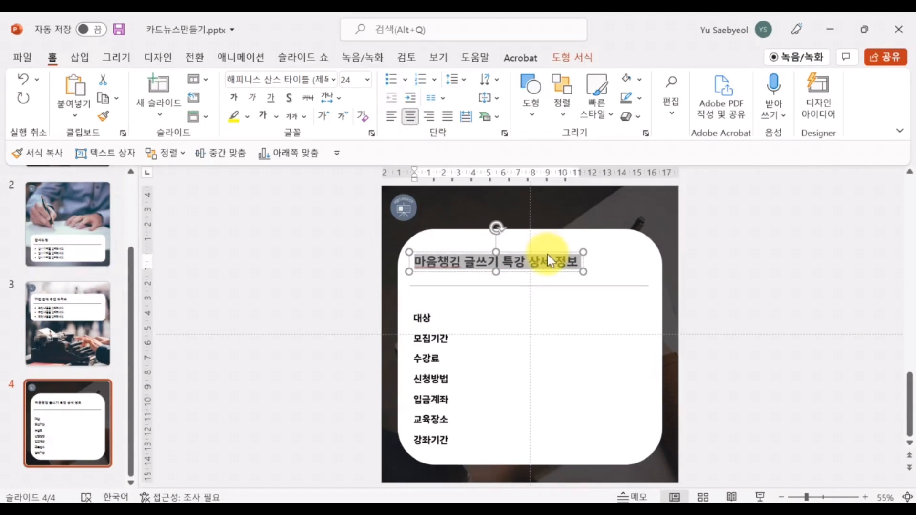
pyautogui.moveTo(548, 252); pyautogui.dragTo(579, 260)
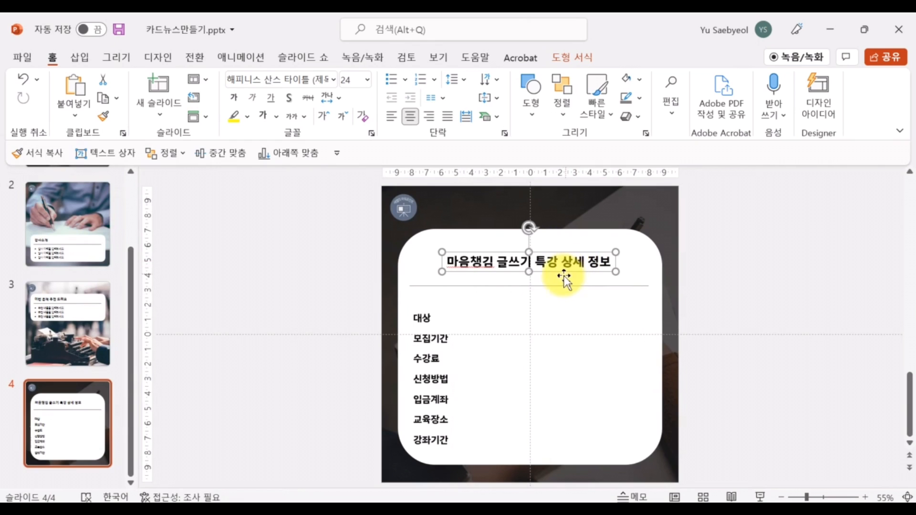
# Step: Shorten the divider line to about 2.6 cm and center it under the heading
pyautogui.click(556, 286)
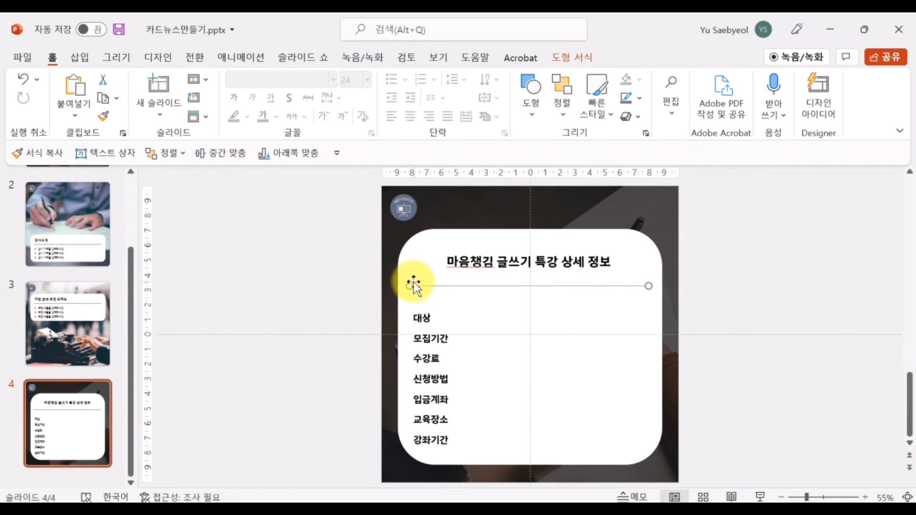
pyautogui.moveTo(412, 284); pyautogui.dragTo(522, 301)
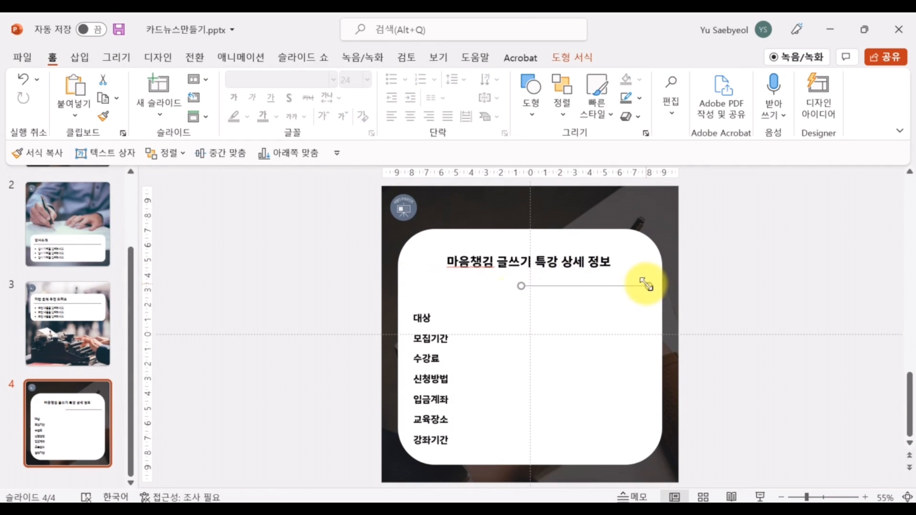
pyautogui.moveTo(650, 285); pyautogui.dragTo(560, 293)
pyautogui.moveTo(552, 289); pyautogui.dragTo(538, 286)
# Step: Set the short divider line's weight to 6 pt
pyautogui.click(574, 57)
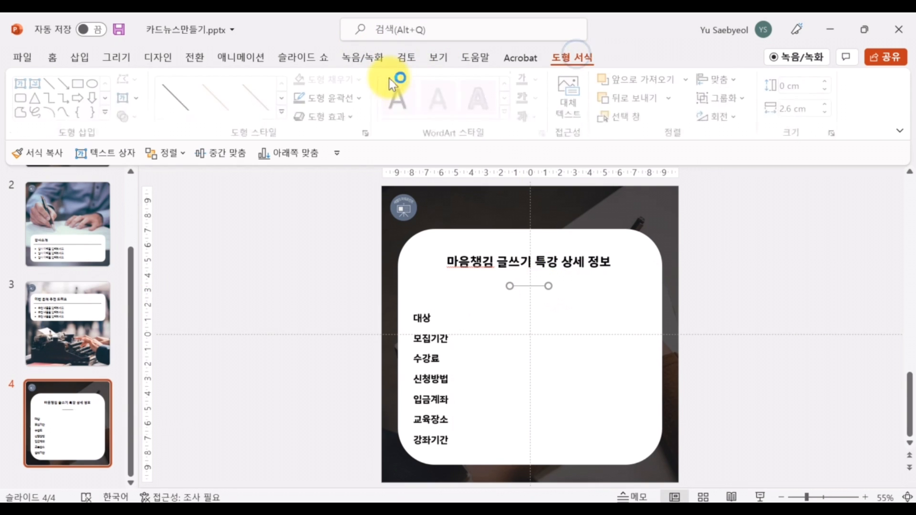
pyautogui.click(368, 94)
pyautogui.moveTo(387, 319)
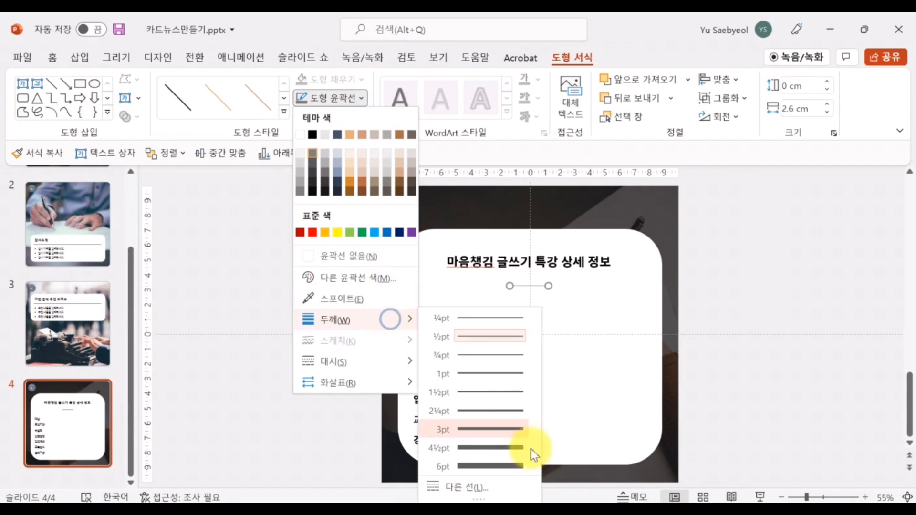
pyautogui.click(511, 471)
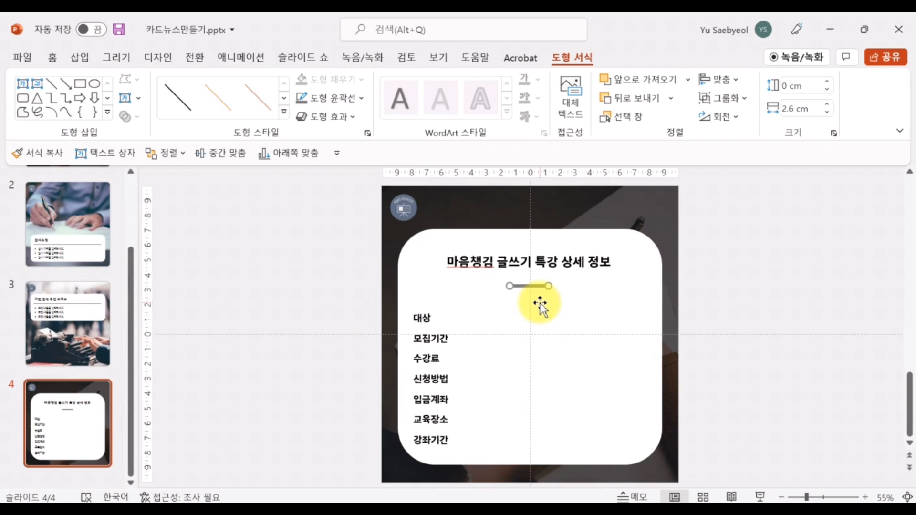
# Step: Place a copy of the seven-label text box beside the original at the same height and select both
pyautogui.click(456, 336)
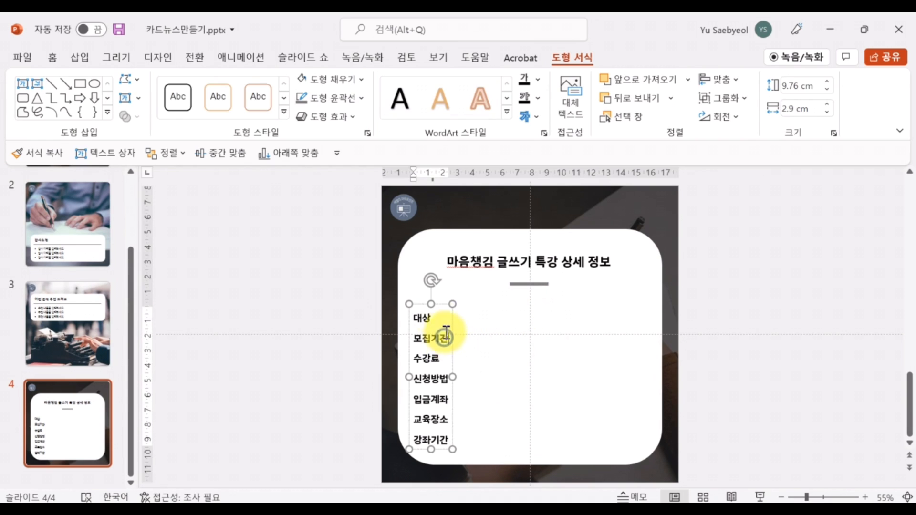
pyautogui.moveTo(436, 302); pyautogui.dragTo(497, 302)
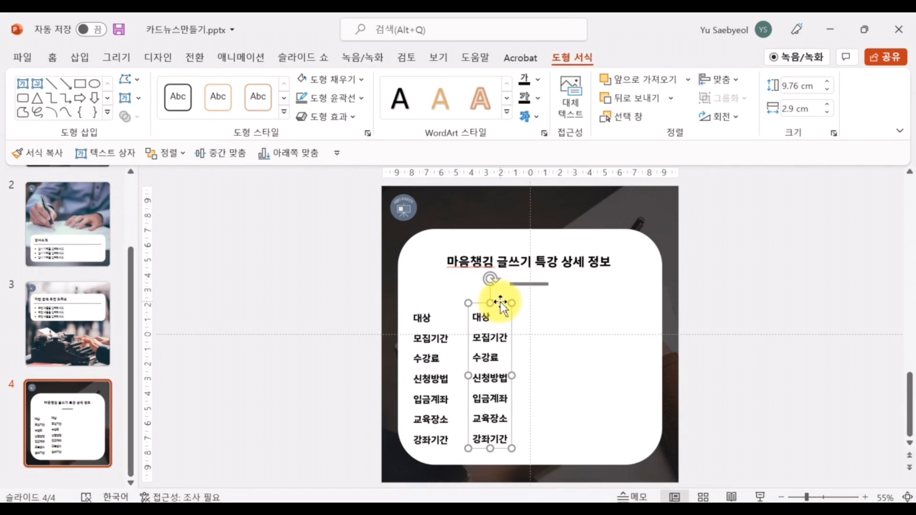
pyautogui.keyDown('shift'); pyautogui.click(423, 350); pyautogui.keyUp('shift')
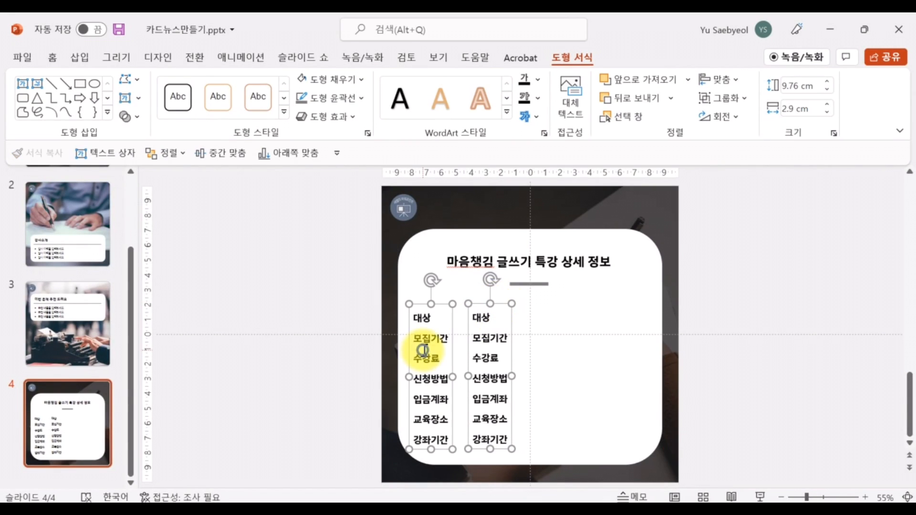
# Step: Align the two label text boxes with each other at the same height
pyautogui.click(716, 79)
pyautogui.click(770, 164)
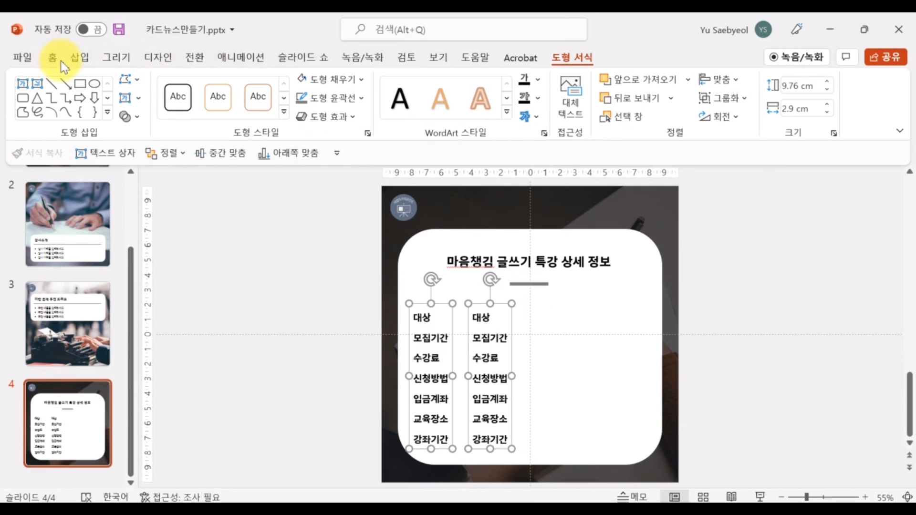
pyautogui.click(295, 291)
# Step: Set all the text in the copied label box to the body font 해피니스 산스 레귤러
pyautogui.click(497, 321)
pyautogui.hotkey('ctrl', 'a')
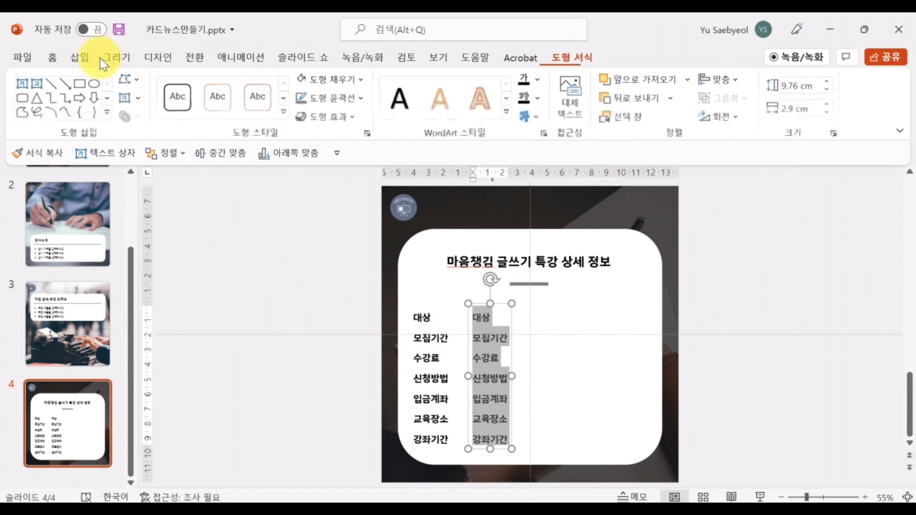
pyautogui.click(52, 58)
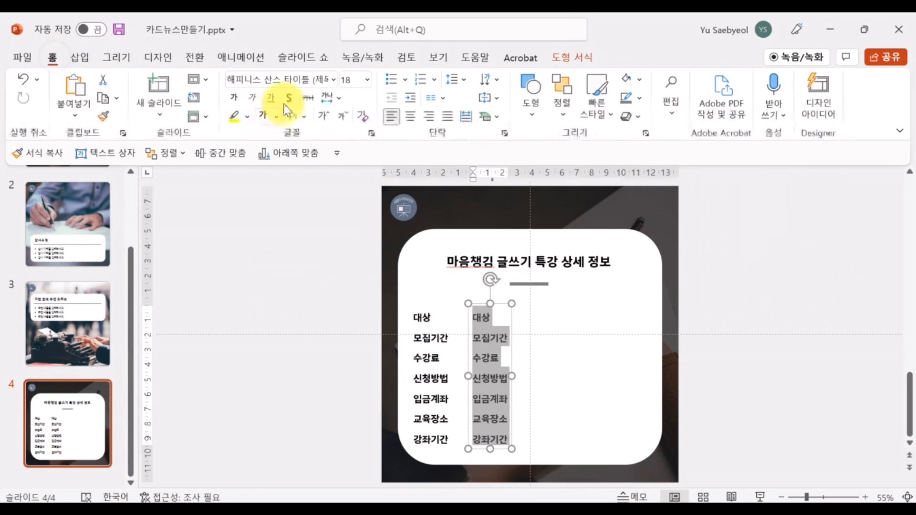
pyautogui.click(333, 79)
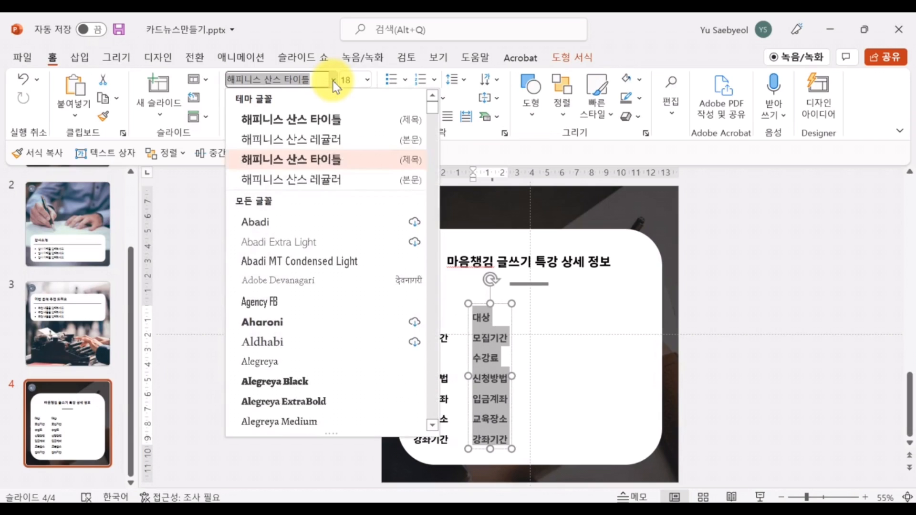
pyautogui.click(338, 178)
pyautogui.click(475, 317)
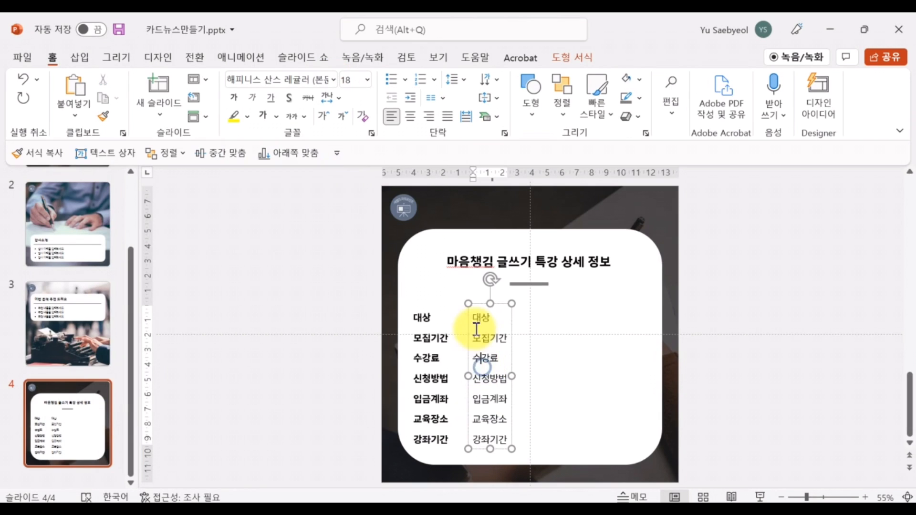
# Step: Replace the first line of the copied label box with "2022년 X월 XX일 - 2022년 X월 22일" from the Notepad notes
pyautogui.click(252, 510)
pyautogui.click(850, 338)
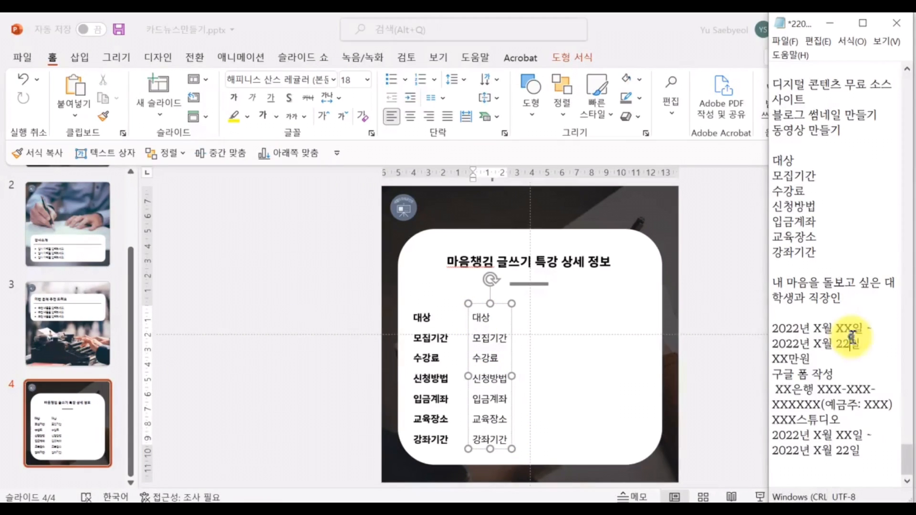
pyautogui.moveTo(869, 345); pyautogui.dragTo(763, 330)
pyautogui.click(470, 315)
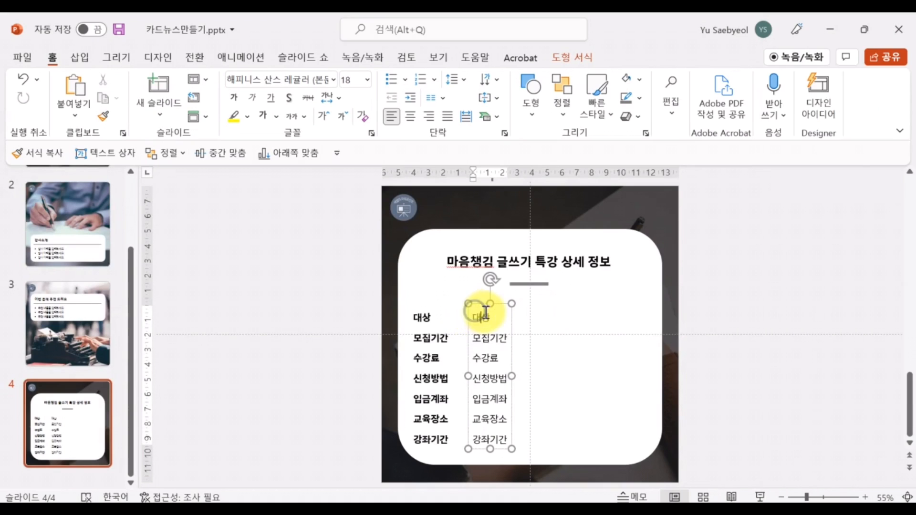
pyautogui.moveTo(496, 315); pyautogui.dragTo(465, 323)
pyautogui.write('2022년 X월 XX일 - 2022년 X월 22일')
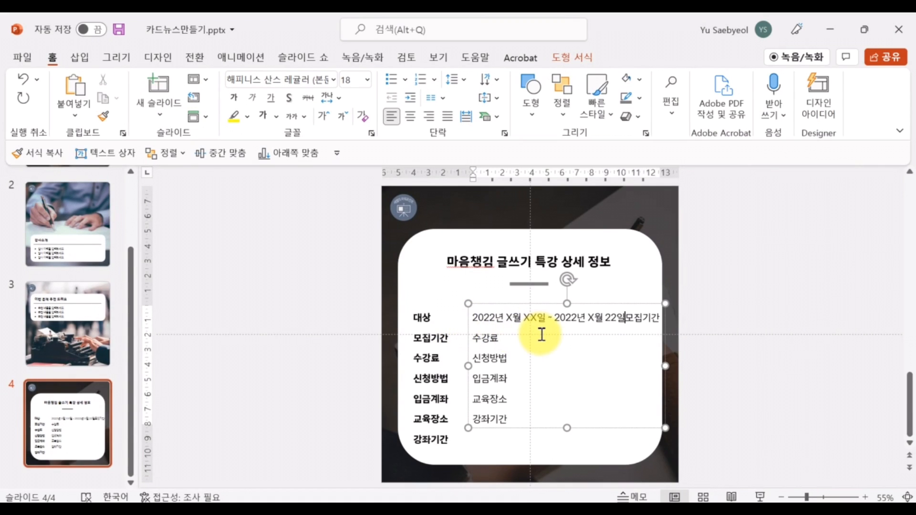
# Step: Replace the 수강료 line in the copied box with the fee "XX만원" from the notes, keeping 신청방법 on its own line
pyautogui.click(265, 510)
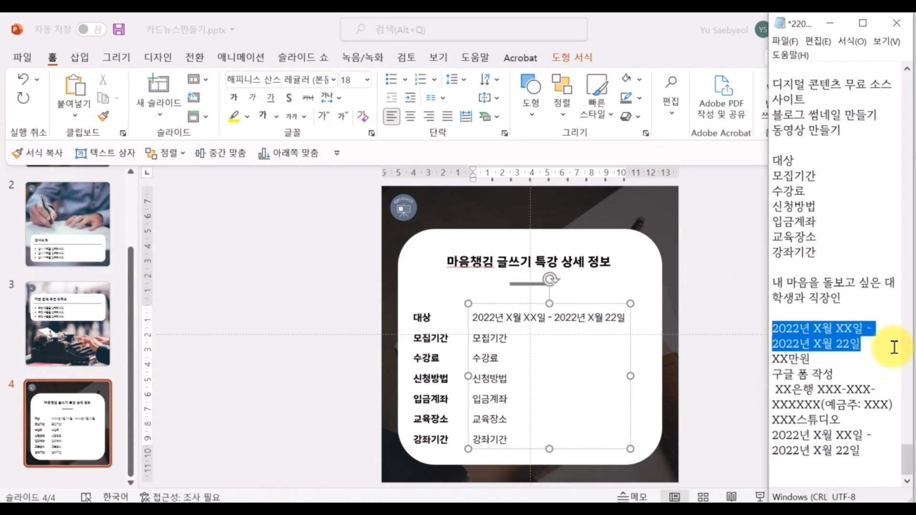
pyautogui.click(813, 363)
pyautogui.moveTo(827, 364); pyautogui.dragTo(792, 362)
pyautogui.moveTo(473, 346); pyautogui.dragTo(502, 339)
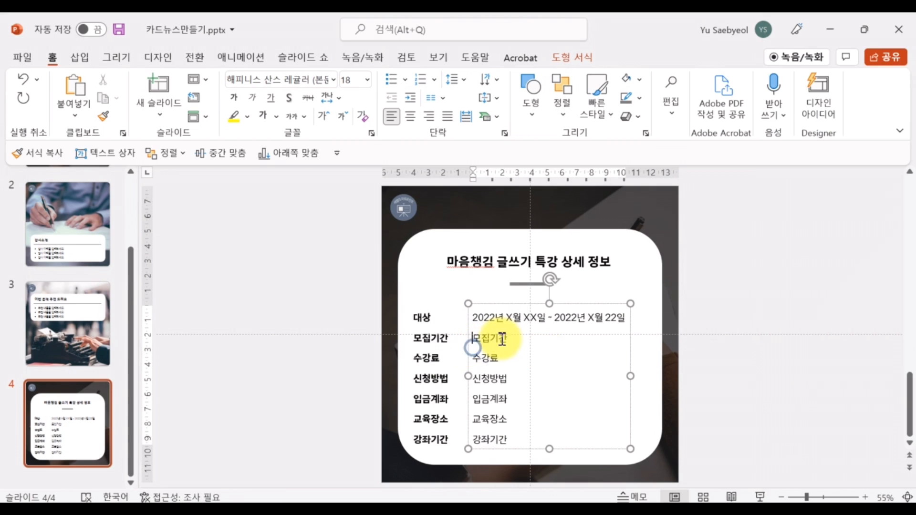
pyautogui.tripleClick(494, 358)
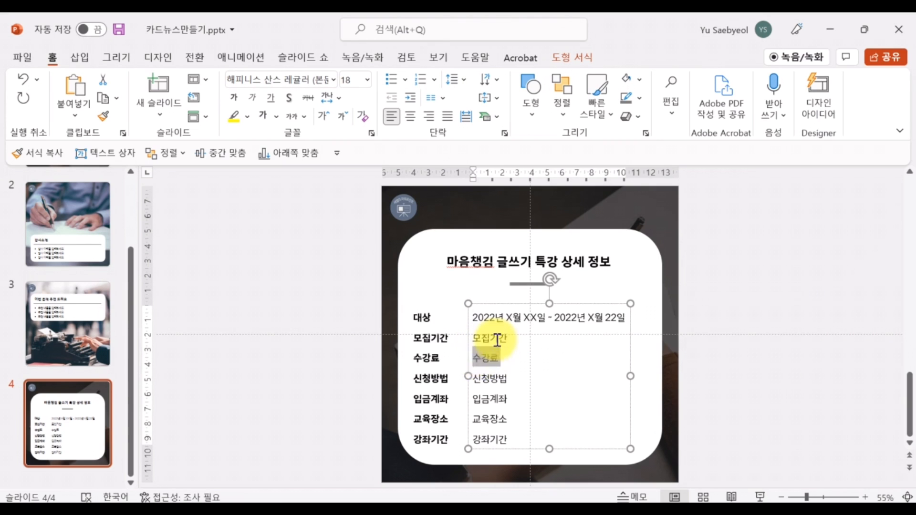
pyautogui.write('XX만원')
pyautogui.press('Return')
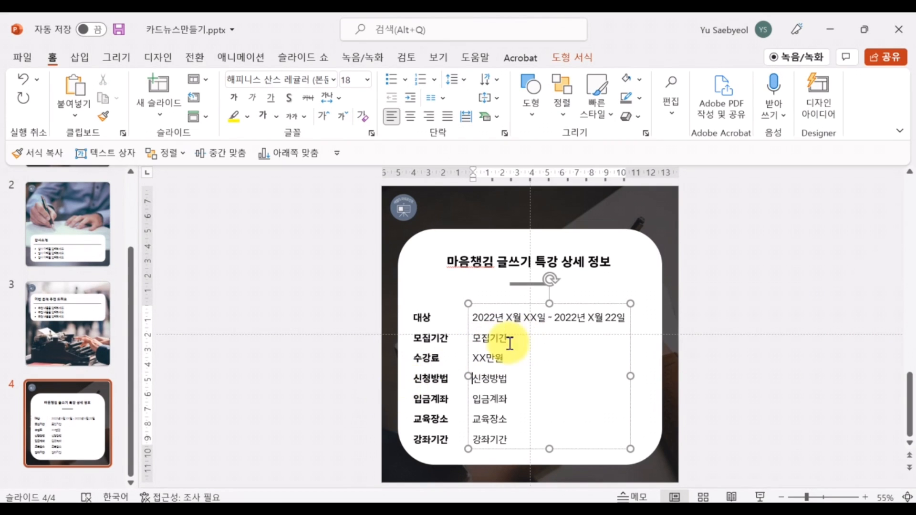
# Step: Insert "내 마음을 돌보고 싶은 대학생과 직장인" from the notes above the date line and delete the leftover 모집기간 line
pyautogui.click(265, 510)
pyautogui.moveTo(841, 299); pyautogui.dragTo(773, 283)
pyautogui.hotkey('ctrl', 'c')
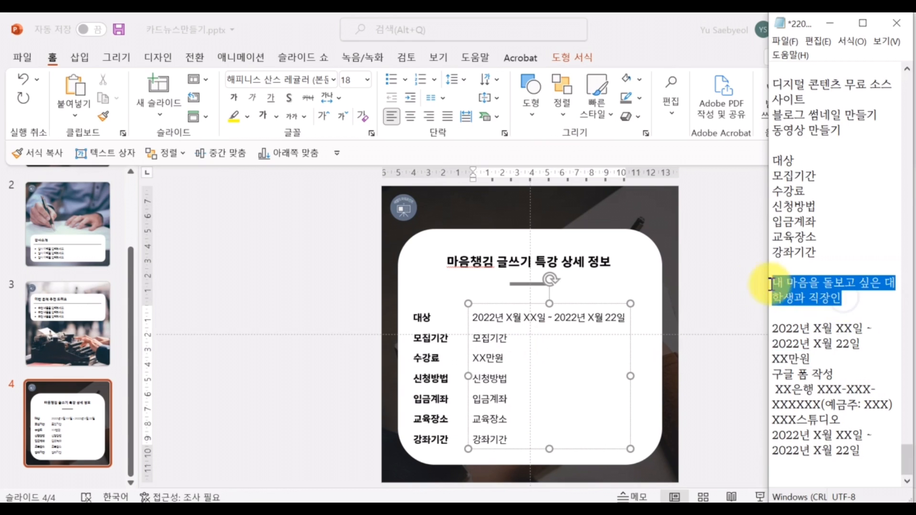
pyautogui.click(481, 323)
pyautogui.click(471, 316)
pyautogui.hotkey('ctrl', 'v')
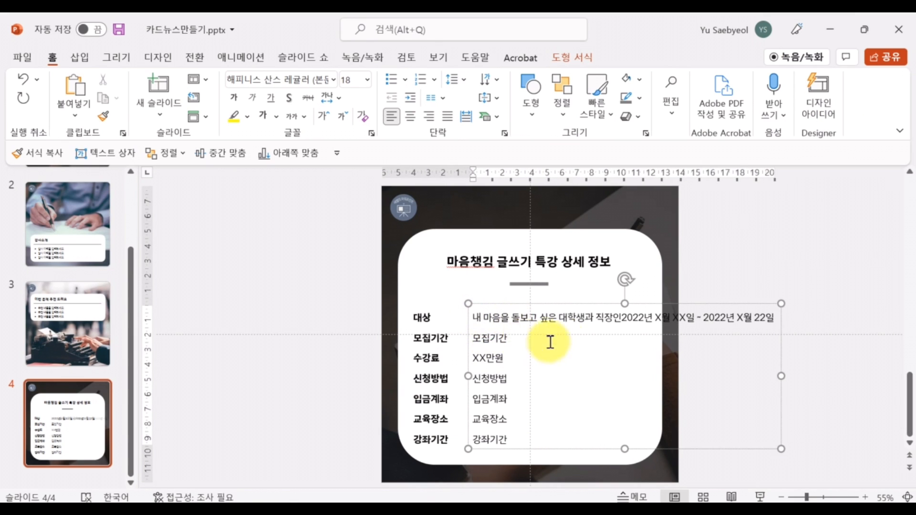
pyautogui.press('Return')
pyautogui.moveTo(507, 354); pyautogui.dragTo(474, 358)
pyautogui.press('Delete')
pyautogui.press('Delete')
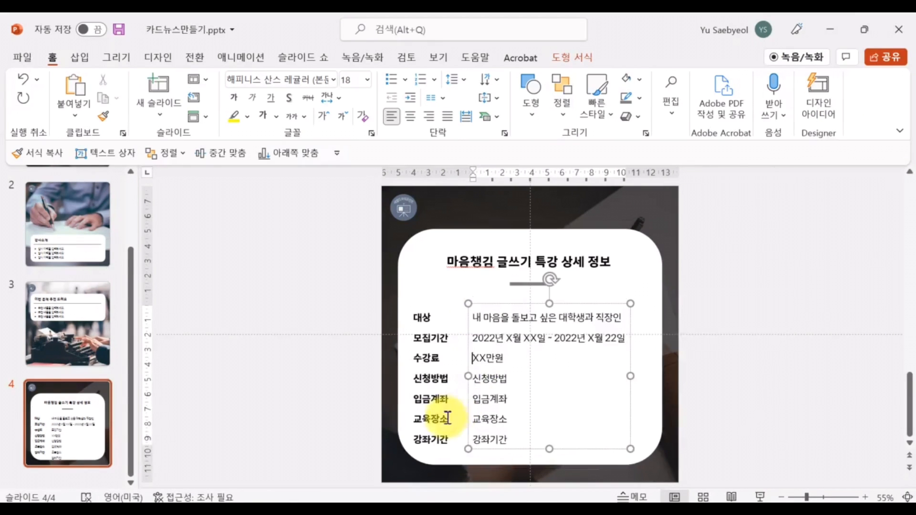
# Step: Replace the last four lines of the copied box with the notes' text from 구글 폼 작성 onward and remove the space before XX은행
pyautogui.click(239, 511)
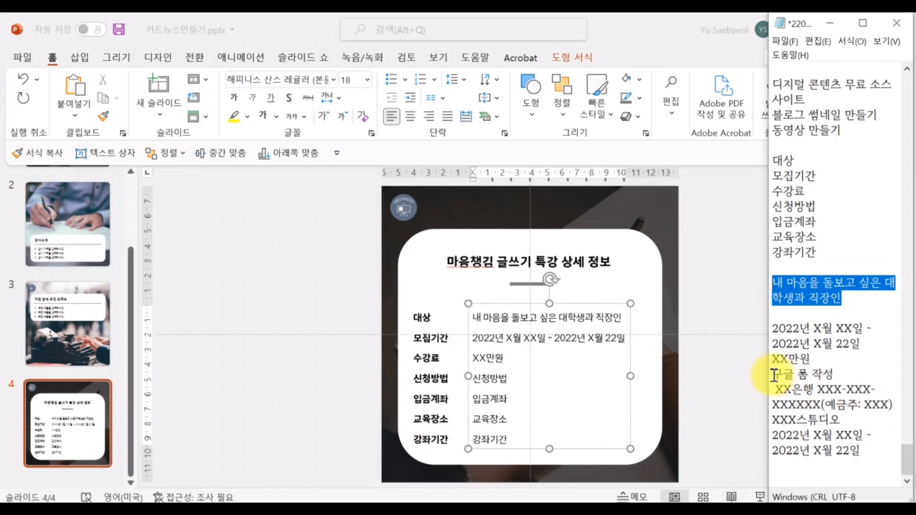
pyautogui.moveTo(773, 374); pyautogui.dragTo(862, 450)
pyautogui.hotkey('ctrl', 'c')
pyautogui.click(507, 439)
pyautogui.moveTo(507, 440); pyautogui.dragTo(472, 379)
pyautogui.hotkey('ctrl', 'v')
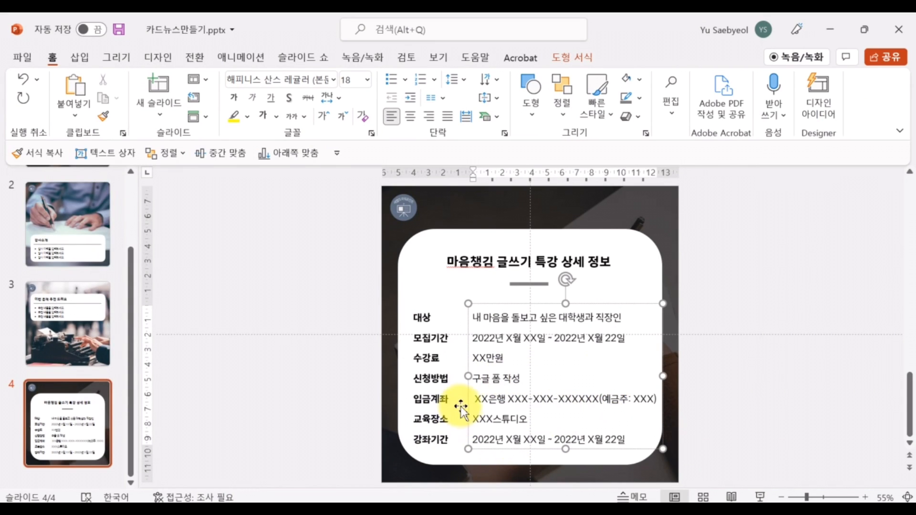
pyautogui.click(472, 399)
pyautogui.press('Delete')
pyautogui.click(730, 389)
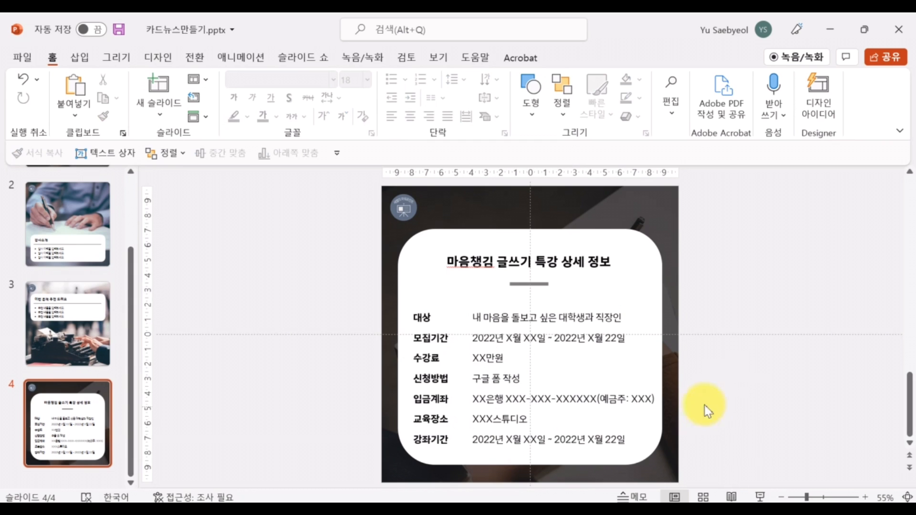
# Step: Add a blank slide after the fourth slide and delete the surplus blank slide
pyautogui.click(82, 426)
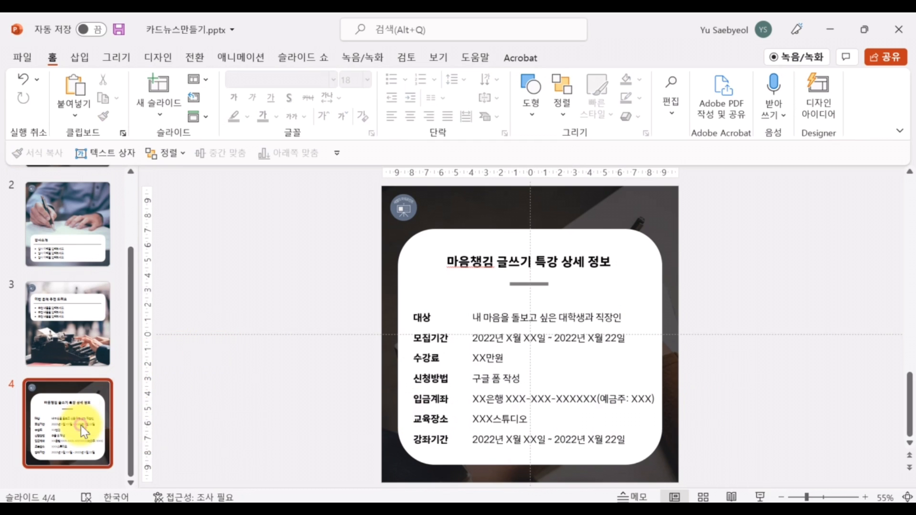
pyautogui.rightClick(81, 425)
pyautogui.click(150, 229)
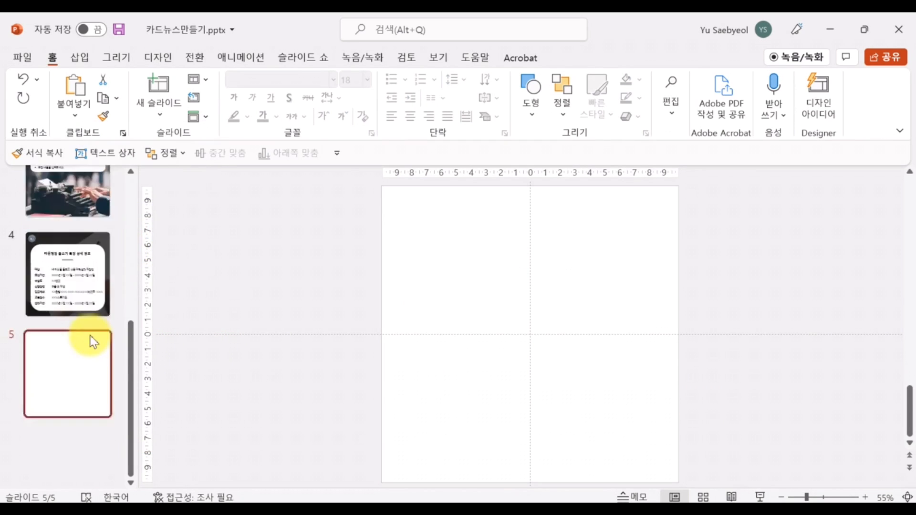
pyautogui.press('Return')
pyautogui.click(108, 330)
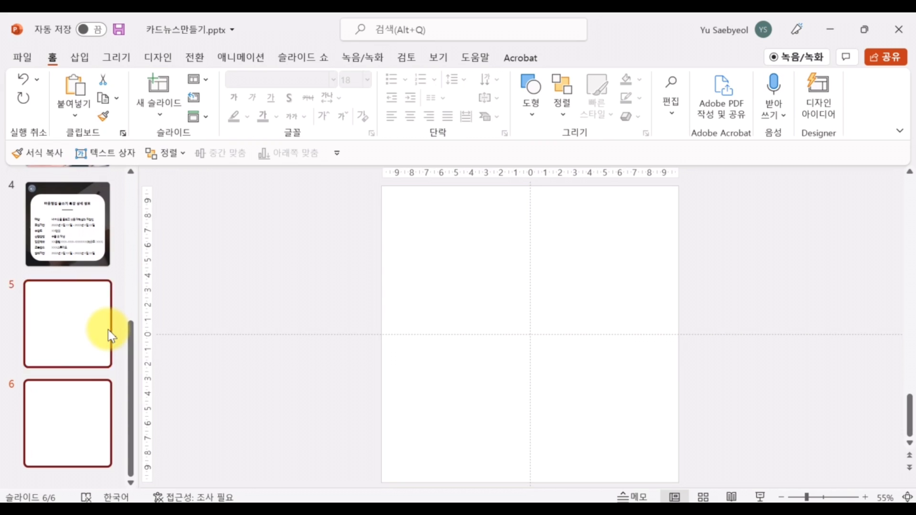
pyautogui.press('Delete')
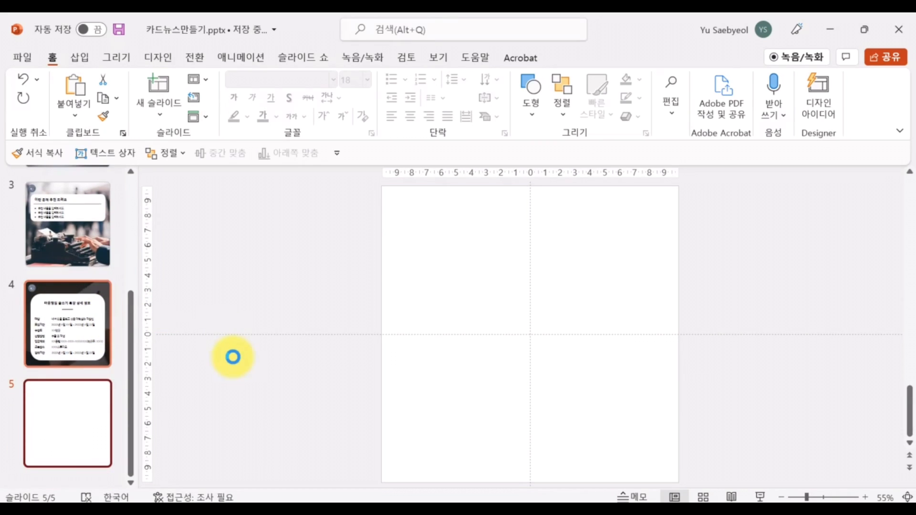
# Step: Copy the round logo and the dark transparent overlay from slide 4 onto the blank slide 5
pyautogui.click(72, 301)
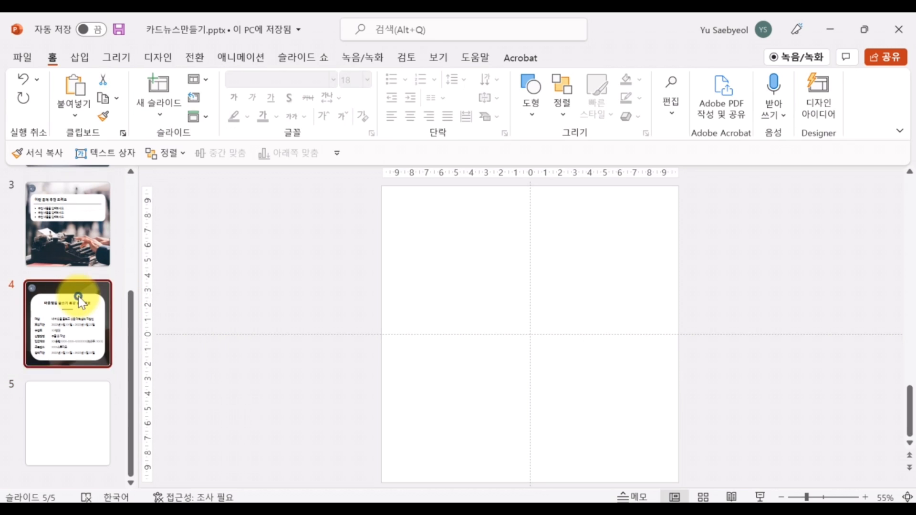
pyautogui.click(413, 198)
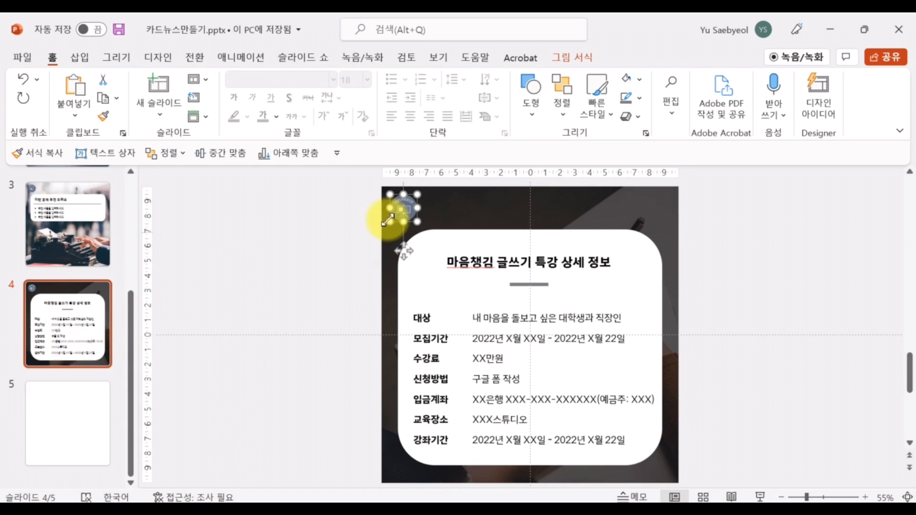
pyautogui.keyDown('shift'); pyautogui.click(478, 208); pyautogui.keyUp('shift')
pyautogui.click(101, 414)
pyautogui.hotkey('ctrl', 'v')
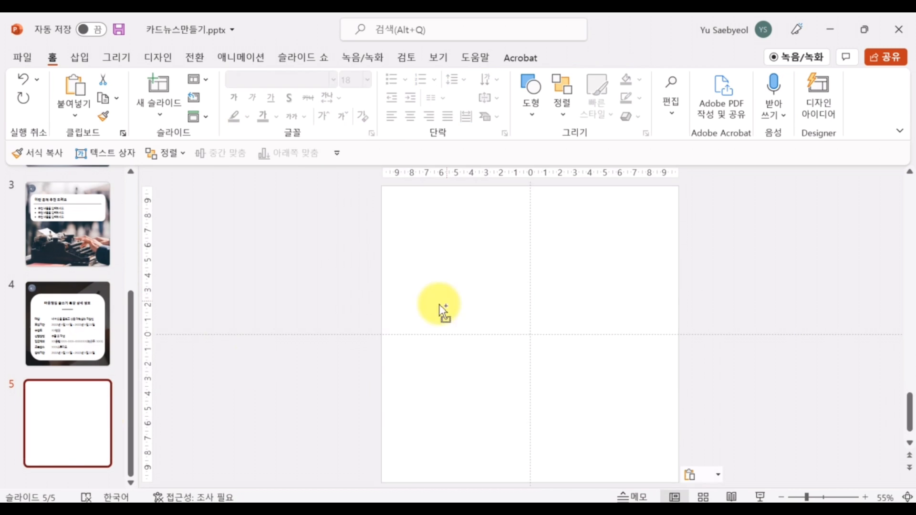
pyautogui.click(344, 303)
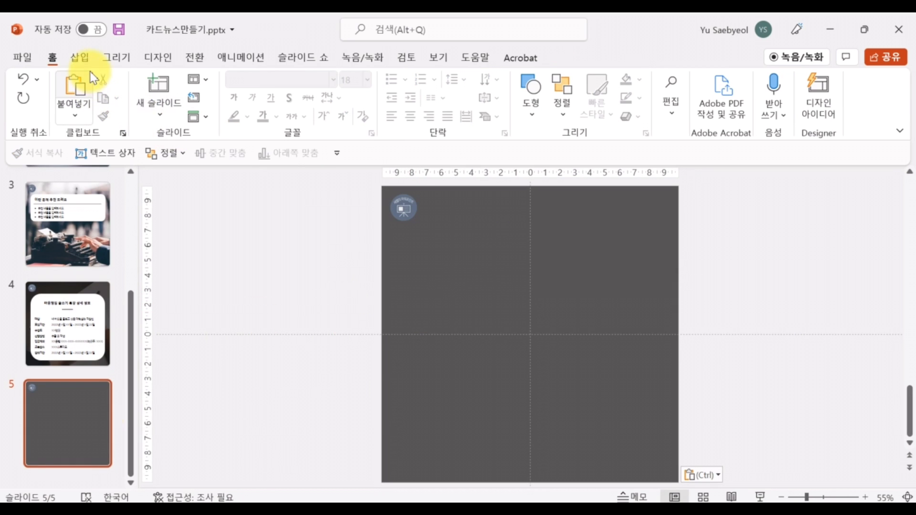
# Step: Insert the thomas-franke photo from the writing_카드뉴스 folder and enlarge it from the slide's top-left corner to about 20.07 × 30.09 cm
pyautogui.click(155, 512)
pyautogui.click(813, 179)
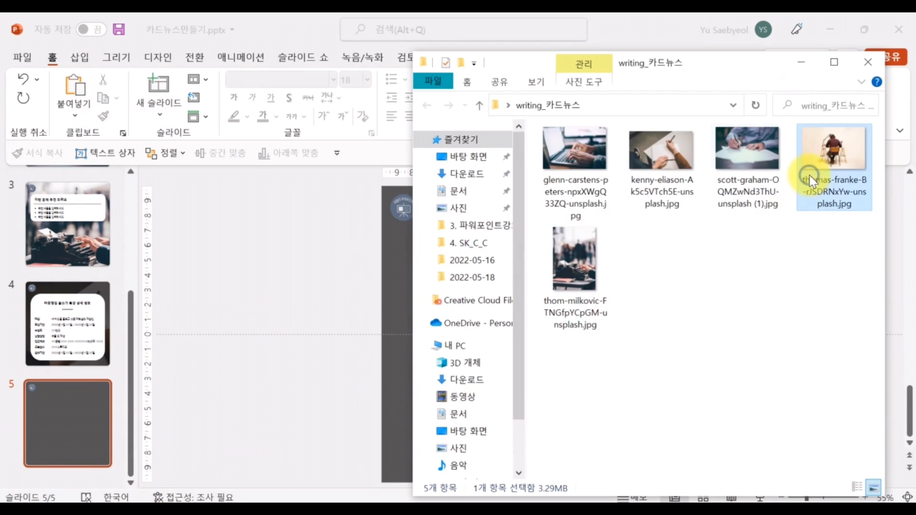
pyautogui.click(370, 285)
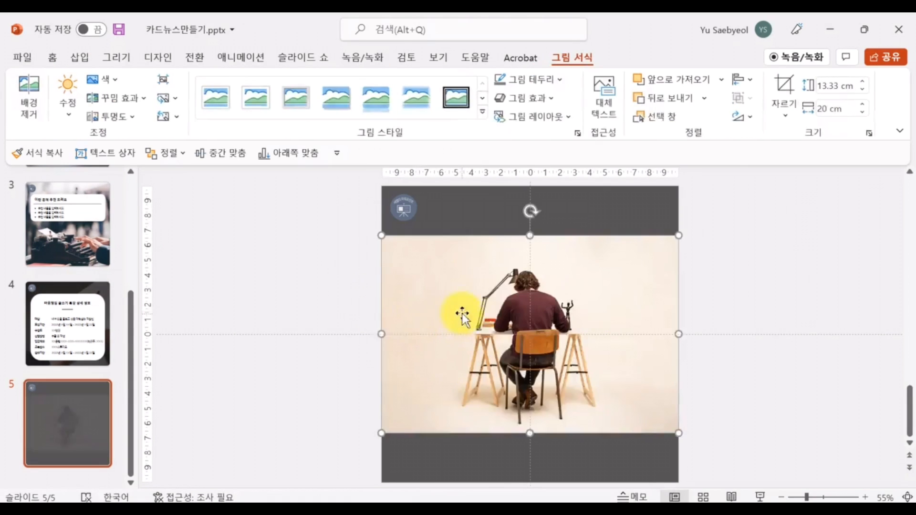
pyautogui.moveTo(462, 313); pyautogui.dragTo(492, 269)
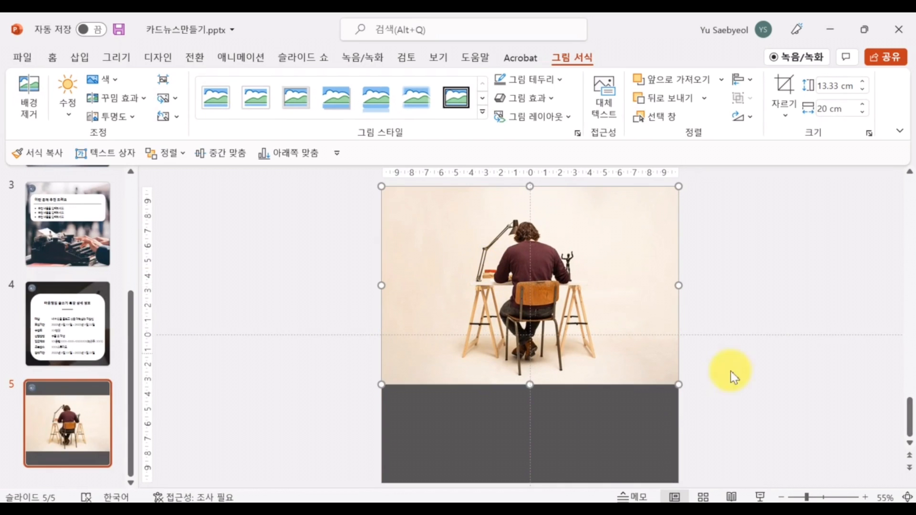
pyautogui.moveTo(677, 382); pyautogui.dragTo(827, 477)
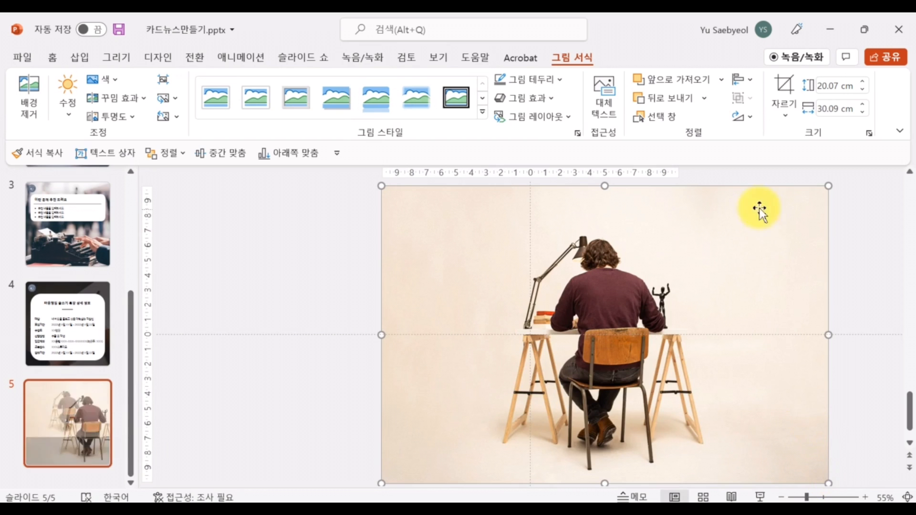
# Step: Crop the photo to a 1:1 square and place it over the slide with the seated man centered
pyautogui.click(788, 116)
pyautogui.moveTo(808, 176)
pyautogui.click(757, 205)
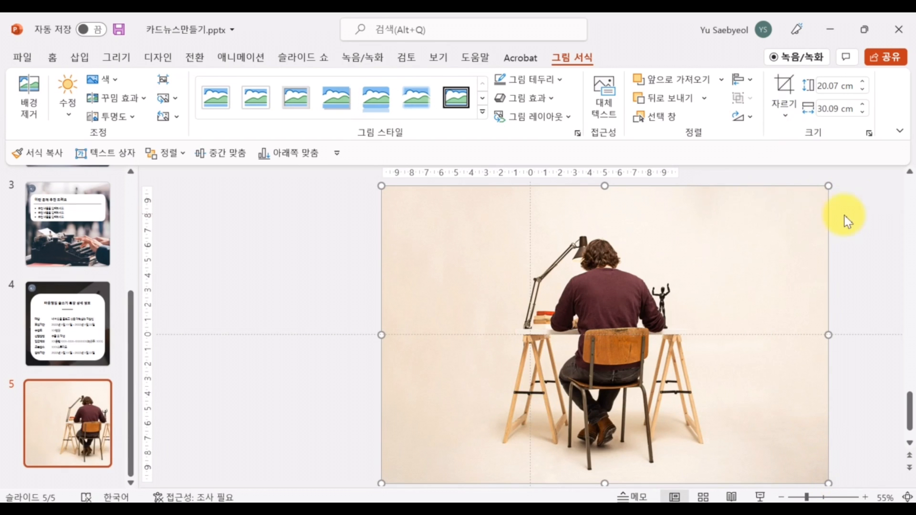
pyautogui.click(847, 221)
pyautogui.moveTo(646, 396); pyautogui.dragTo(572, 408)
# Step: Send the cropped photo to the back, behind the dark overlay and the logo
pyautogui.rightClick(578, 446)
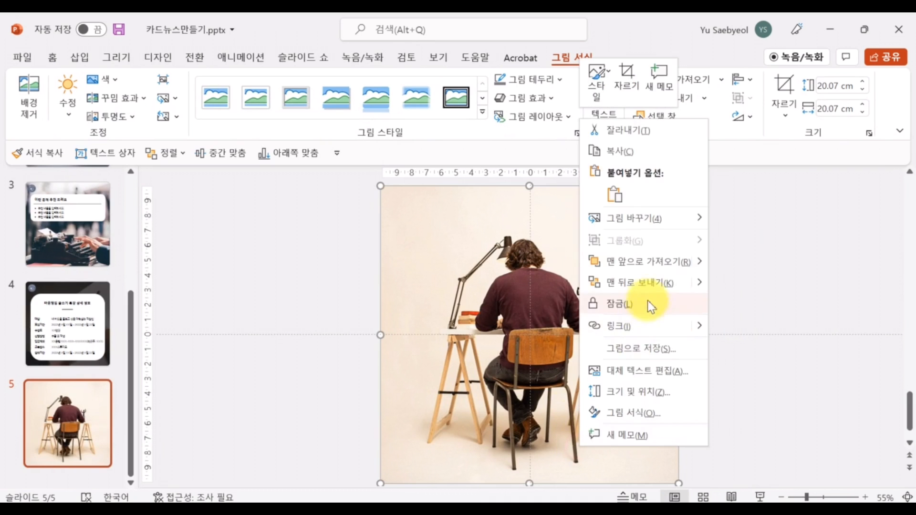
pyautogui.click(647, 300)
pyautogui.click(337, 290)
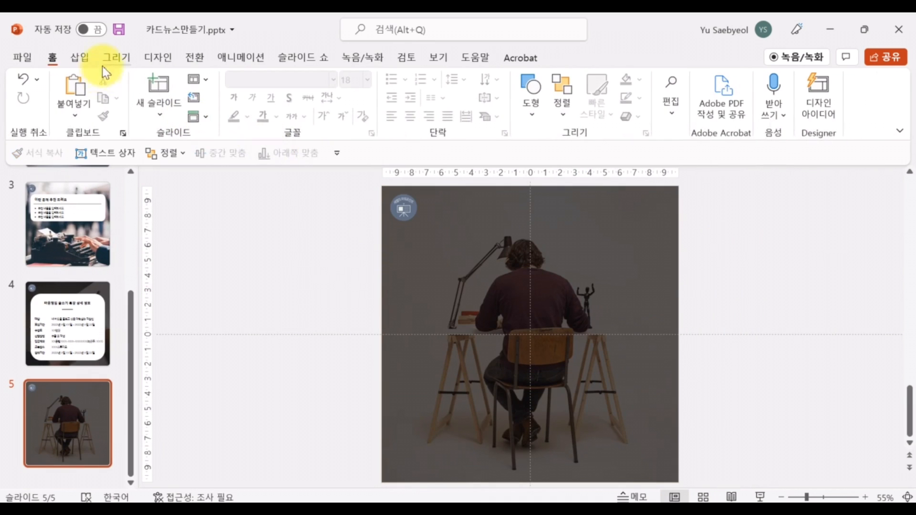
pyautogui.click(82, 58)
pyautogui.click(566, 114)
pyautogui.click(578, 137)
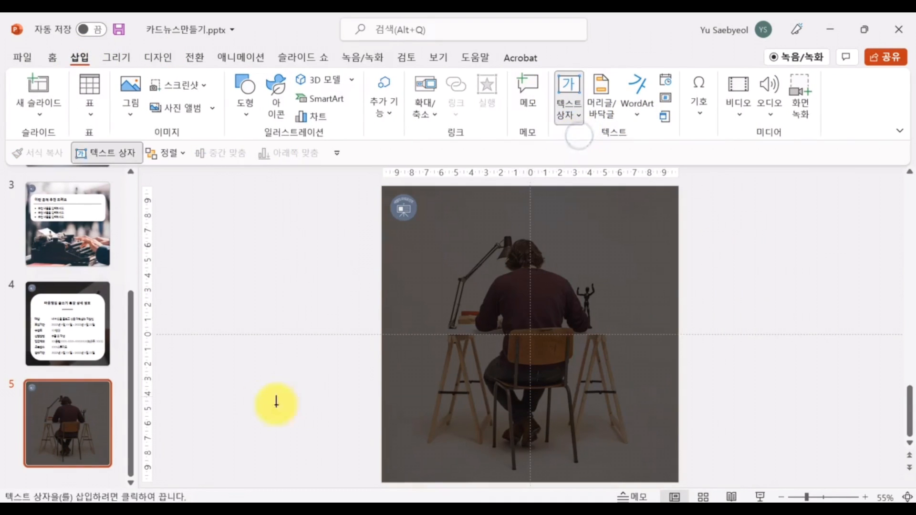
pyautogui.click(275, 365)
pyautogui.write('ㄷ')
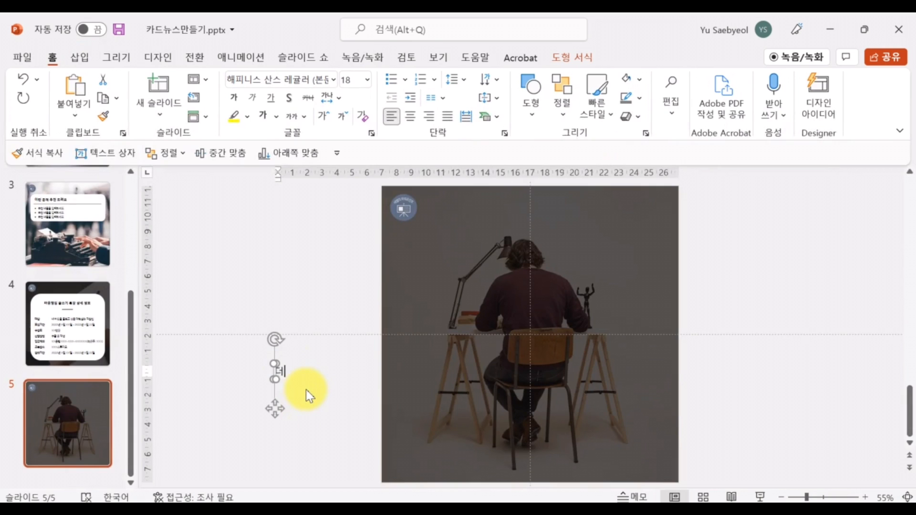
pyautogui.write('ㅓ 많은 정보를')
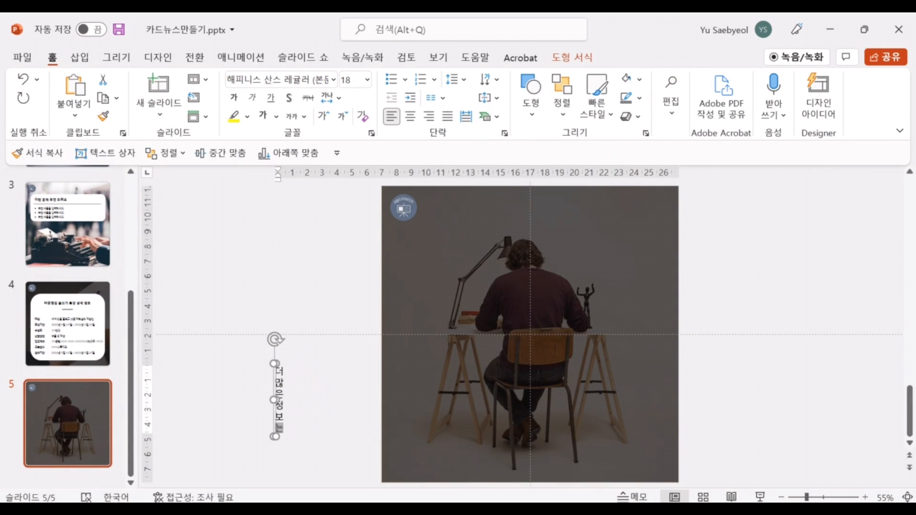
pyautogui.write('는 @_____RP')
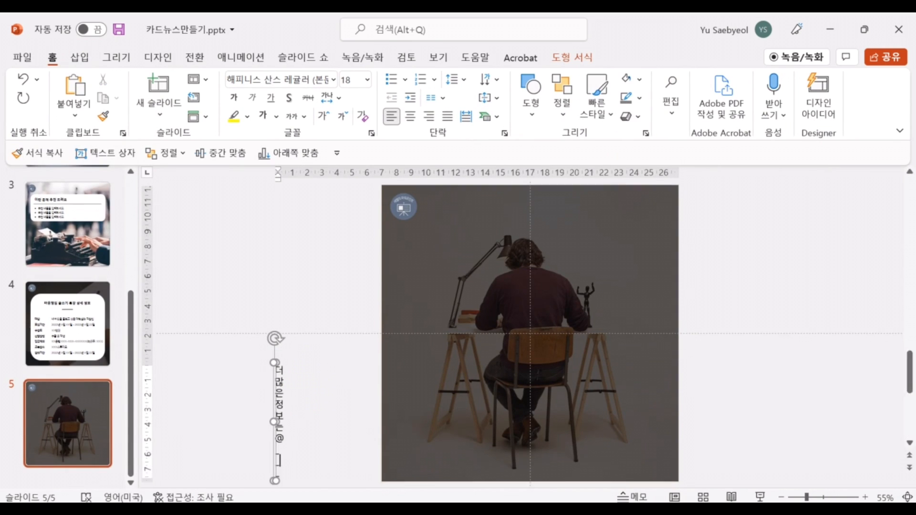
pyautogui.press('BackSpace')
pyautogui.press('BackSpace')
pyautogui.press('Hangul')
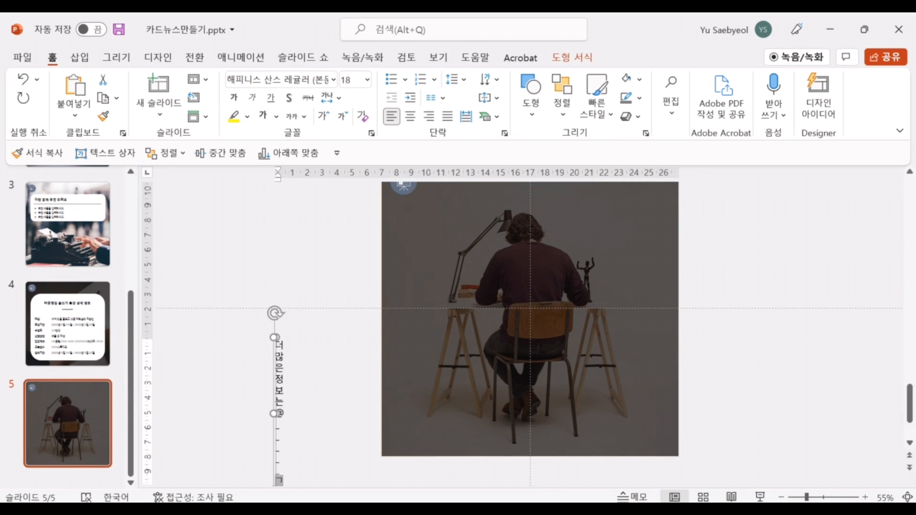
pyautogui.write('계정에서')
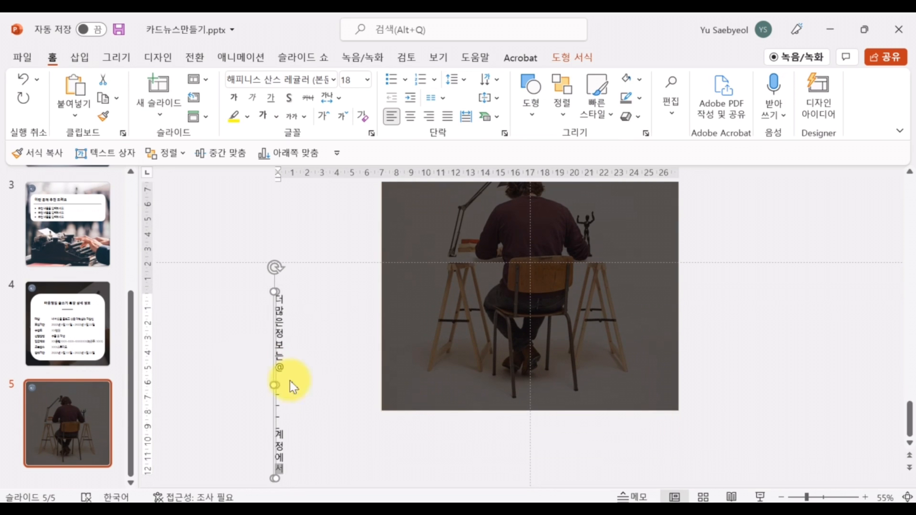
pyautogui.moveTo(275, 382); pyautogui.dragTo(363, 382)
# Step: Center all of the text box's text, set its font to 해피니스 산스 타이틀 and enlarge it to 48 pt
pyautogui.click(326, 375)
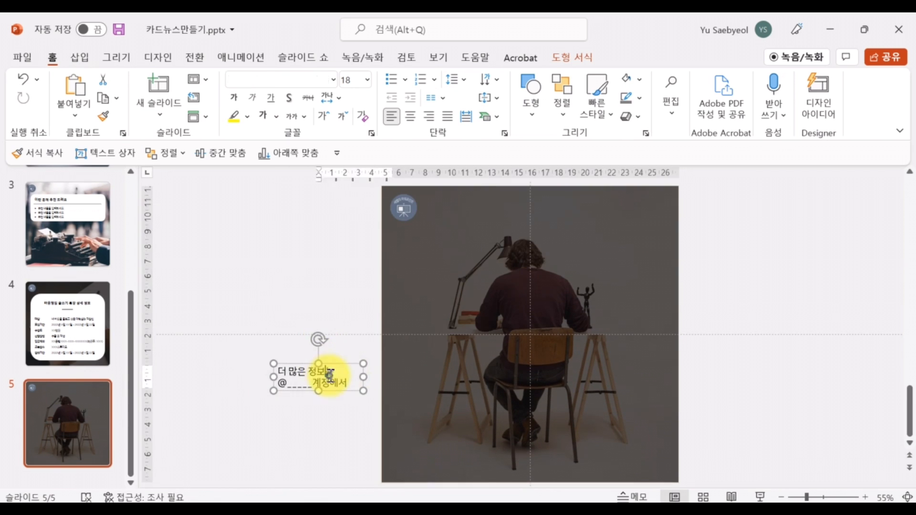
pyautogui.hotkey('ctrl', 'a')
pyautogui.click(419, 118)
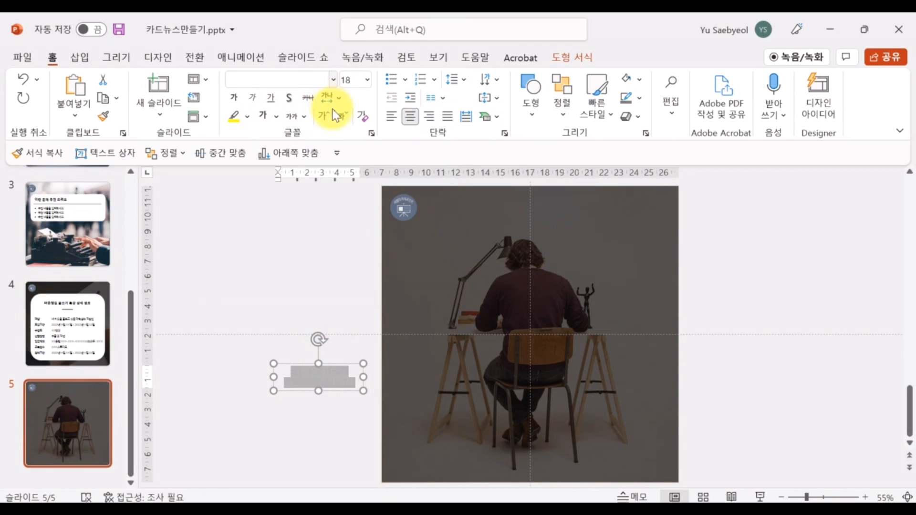
pyautogui.click(333, 80)
pyautogui.click(343, 160)
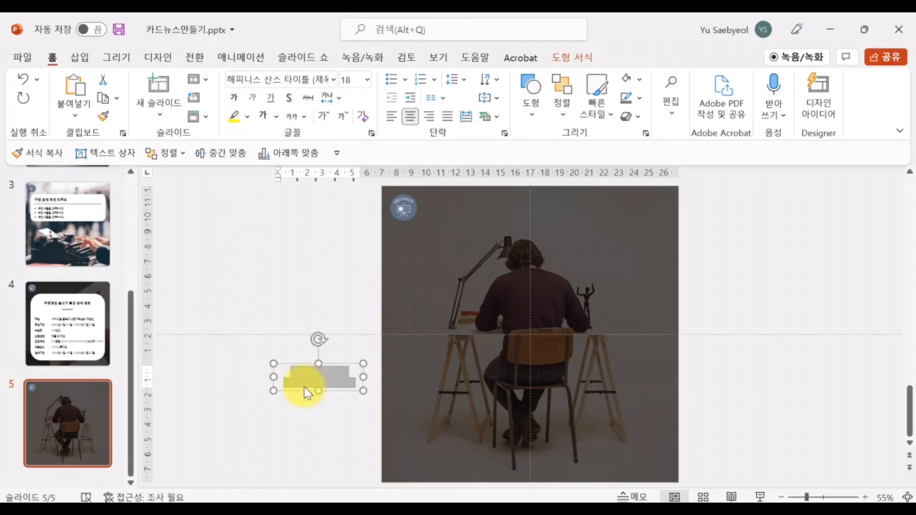
pyautogui.hotkey('ctrl', 'shift', '.')
pyautogui.hotkey('ctrl', 'shift', '.')
pyautogui.hotkey('ctrl', 'shift', '.')
pyautogui.hotkey('ctrl', 'shift', '.')
pyautogui.hotkey('ctrl', 'shift', '.')
pyautogui.hotkey('ctrl', 'shift', '.')
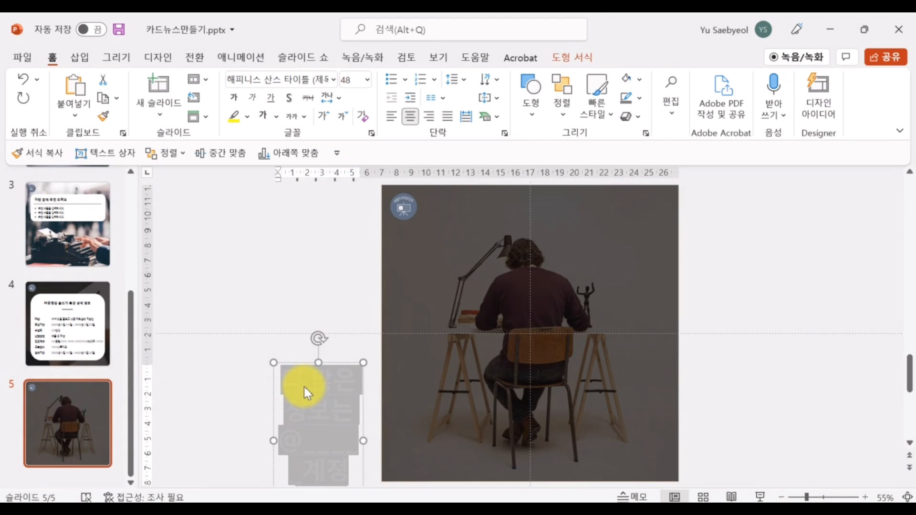
# Step: Widen the text box so the text fits on two lines and place it in the center of the slide
pyautogui.moveTo(368, 439); pyautogui.dragTo(503, 399)
pyautogui.moveTo(338, 363); pyautogui.dragTo(475, 298)
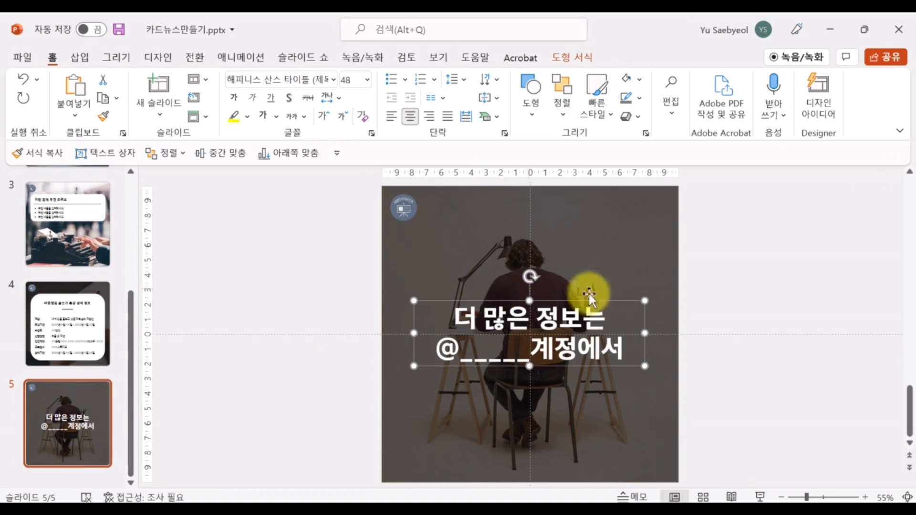
pyautogui.click(732, 405)
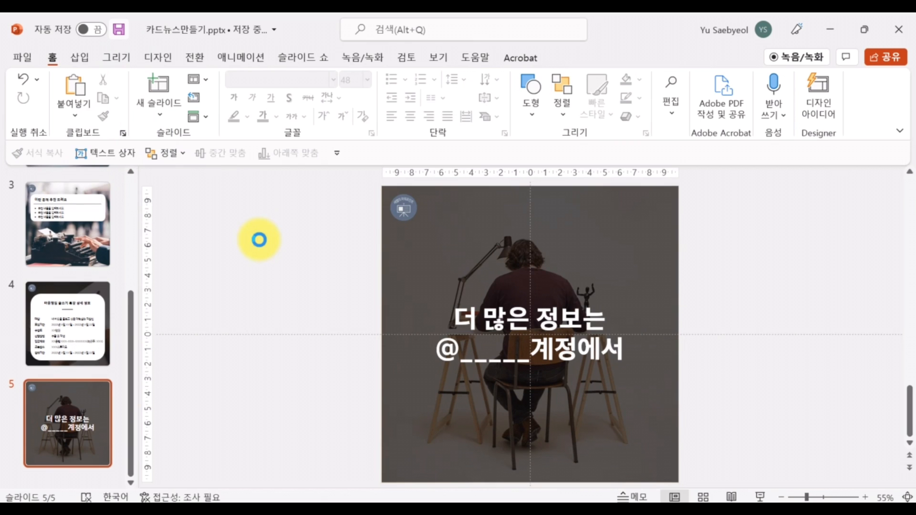
# Step: Export all slides as PNG images to the desktop (바탕 화면) under the name 카드뉴스만들기
pyautogui.click(22, 57)
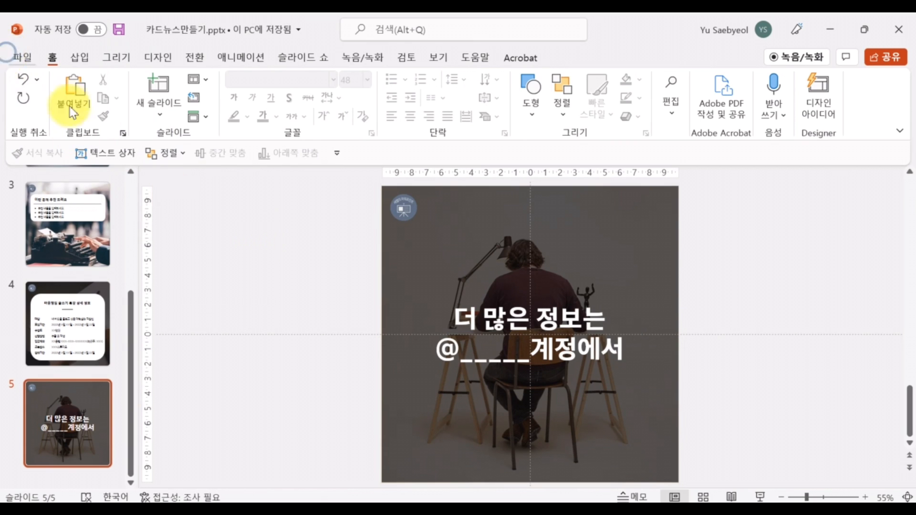
pyautogui.click(75, 245)
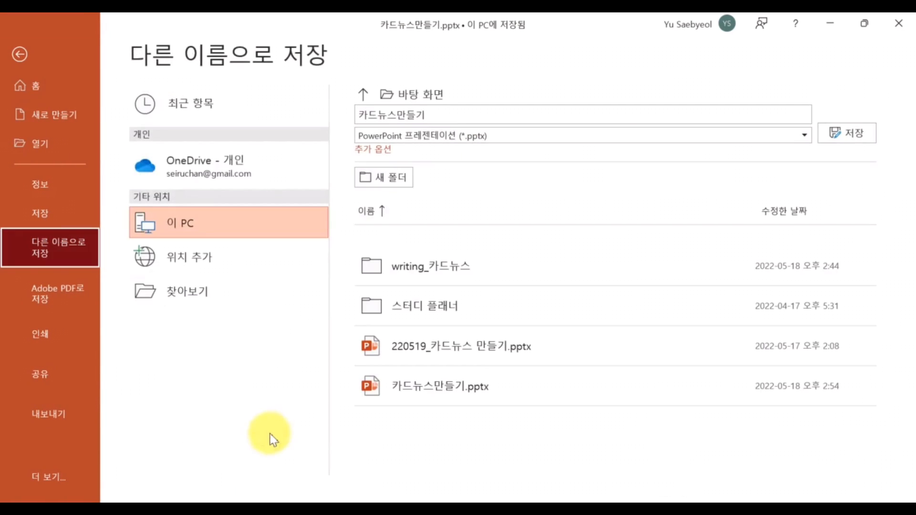
pyautogui.click(245, 306)
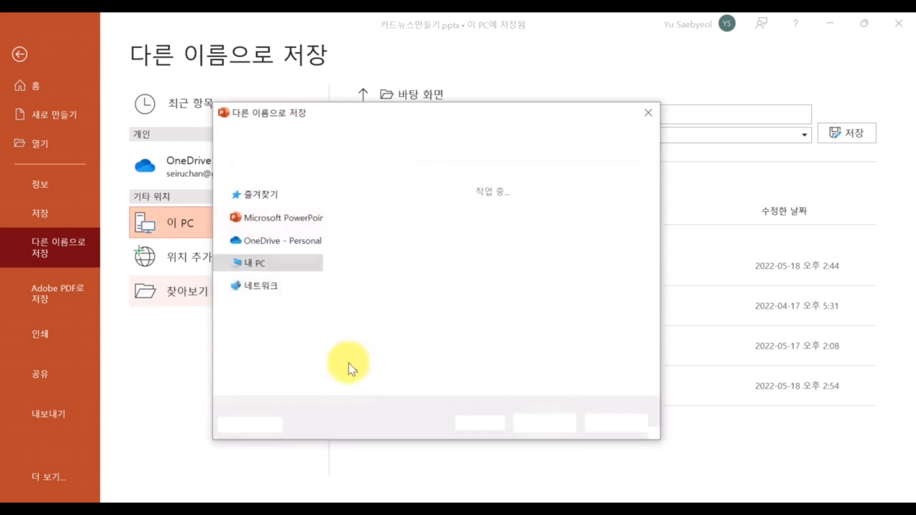
pyautogui.click(405, 358)
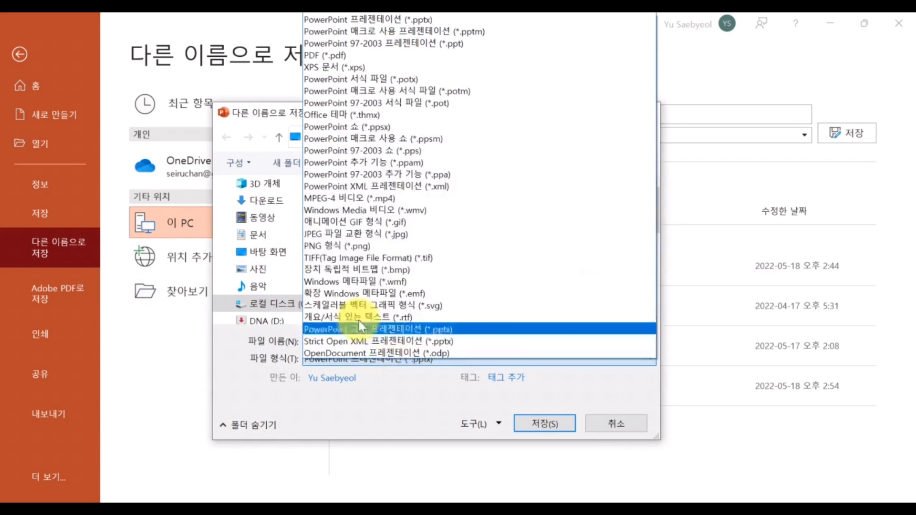
pyautogui.click(377, 245)
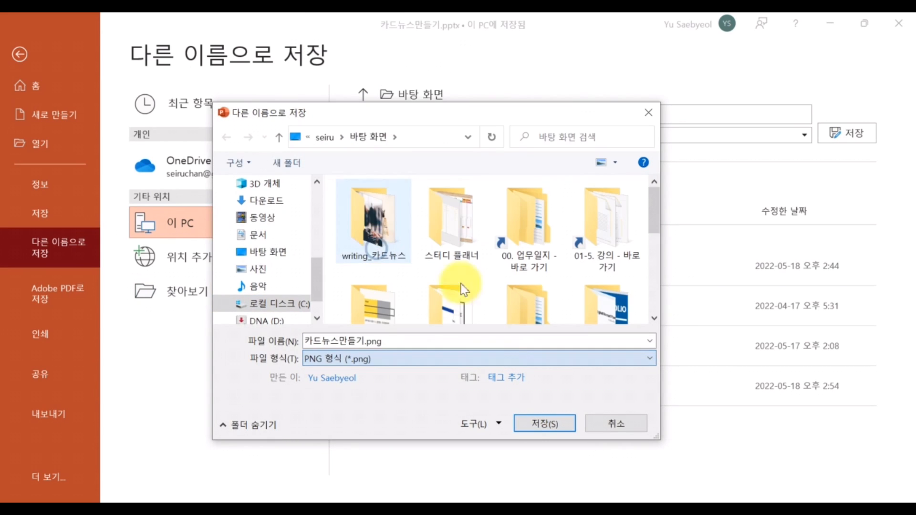
pyautogui.click(544, 422)
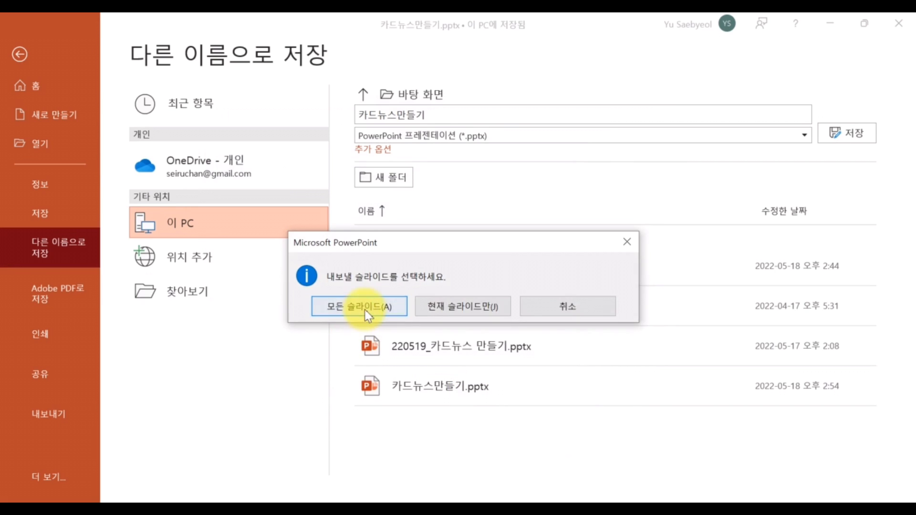
pyautogui.click(368, 311)
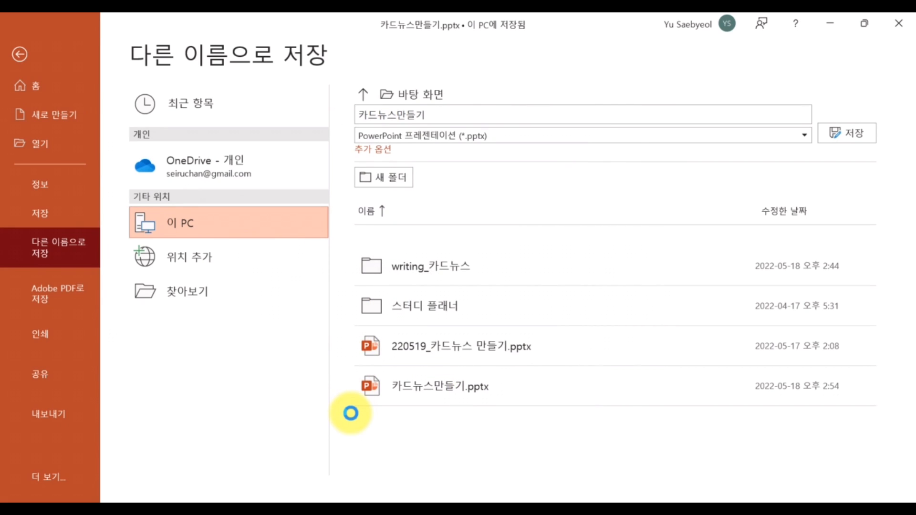
pyautogui.press('Return')
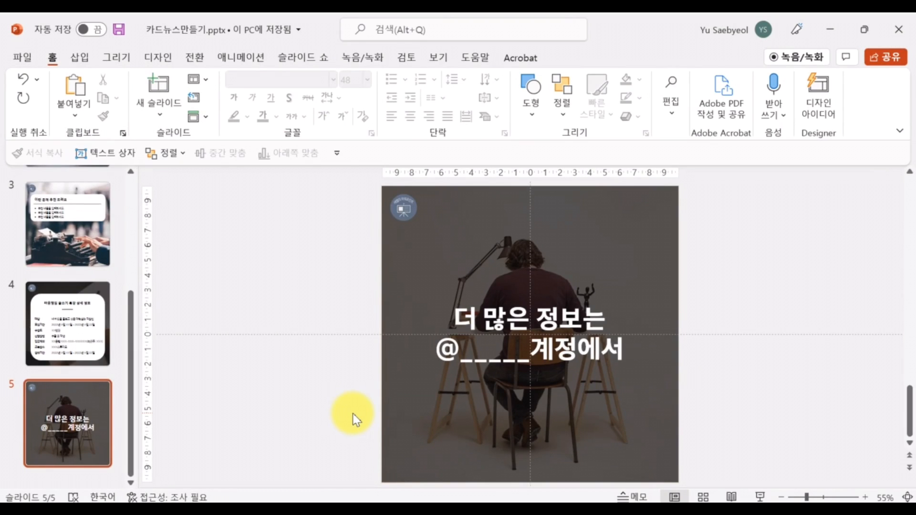
# Step: Open the exported 카드뉴스만들기 folder from the desktop in a maximized window and change its icon view to inspect the slide images
pyautogui.press('super+d')
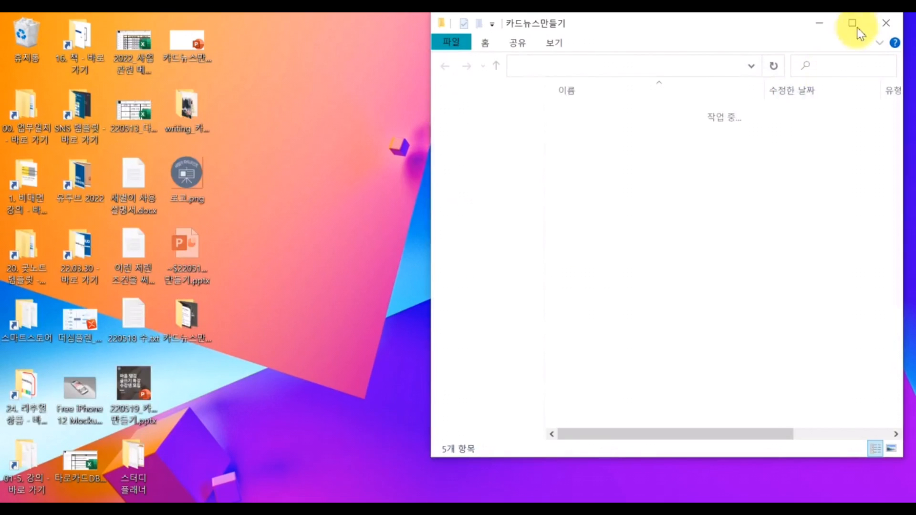
pyautogui.click(857, 27)
pyautogui.rightClick(533, 263)
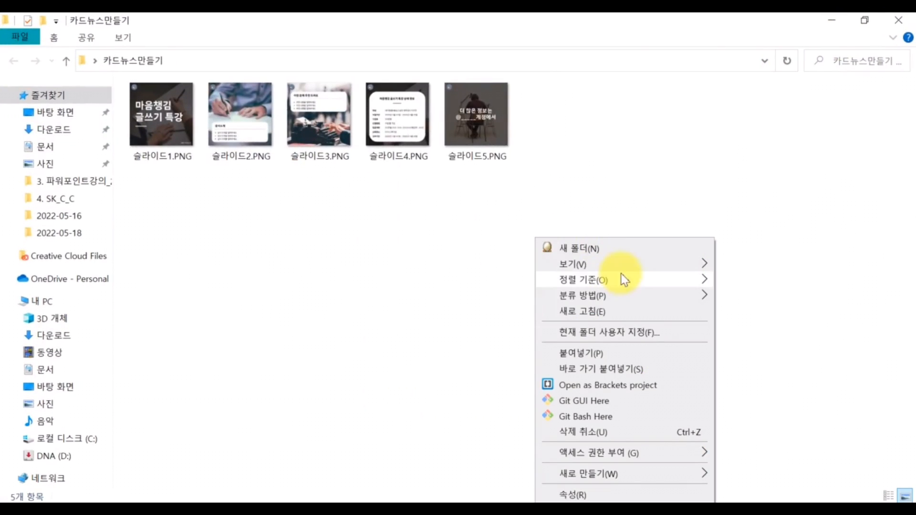
pyautogui.click(731, 261)
pyautogui.moveTo(882, 346); pyautogui.dragTo(219, 143)
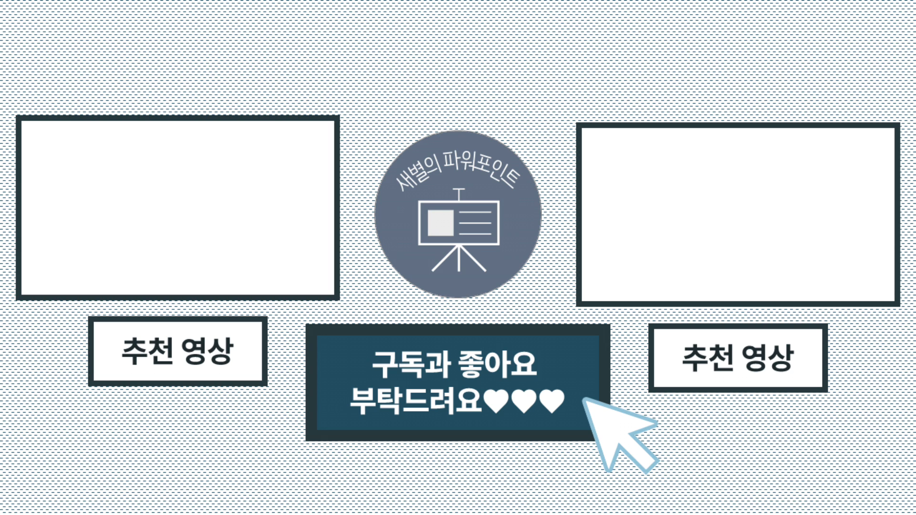